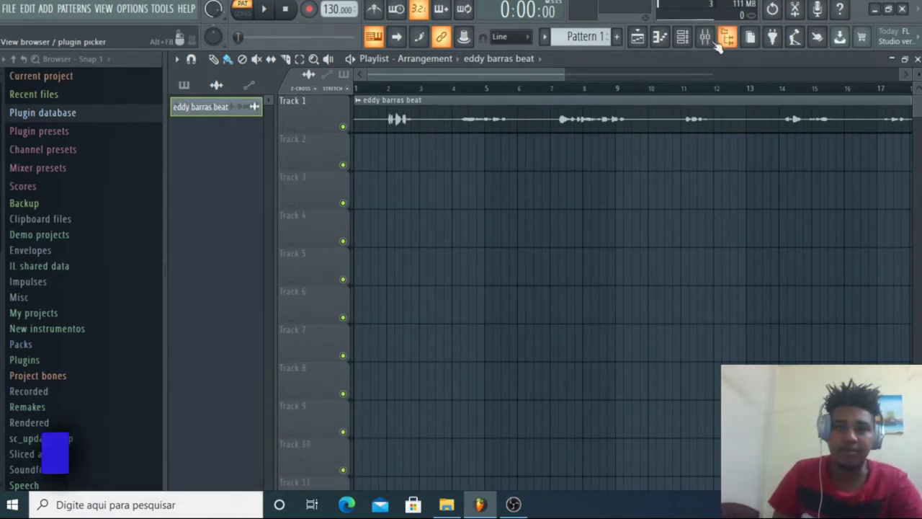
- Play the vocal recording from the start in song mode and sample its phrases up to about bar 14
{"action": "left_click", "coordinate": [243, 13]}
{"action": "key", "text": "space"}
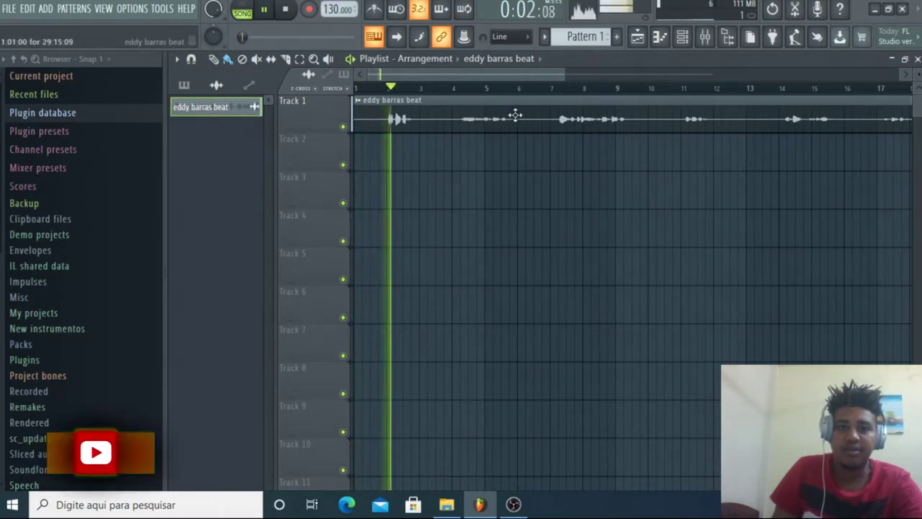
{"action": "left_click", "coordinate": [468, 89]}
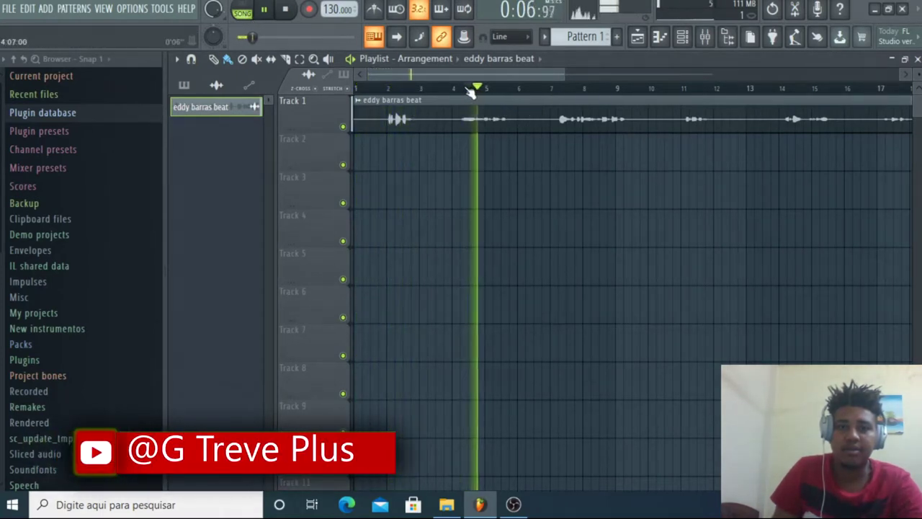
{"action": "left_click", "coordinate": [552, 89]}
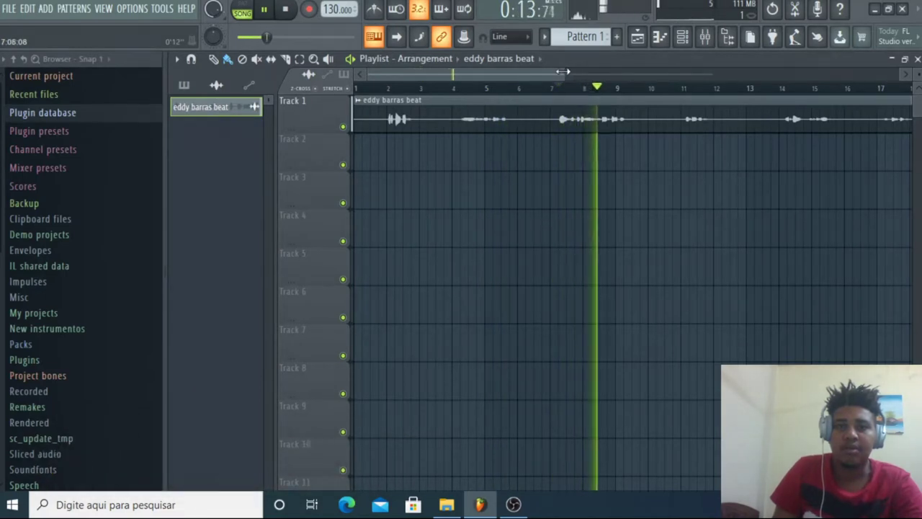
{"action": "key", "text": "space"}
{"action": "left_click_drag", "start_coordinate": [562, 71], "coordinate": [670, 72]}
{"action": "left_click", "coordinate": [836, 504]}
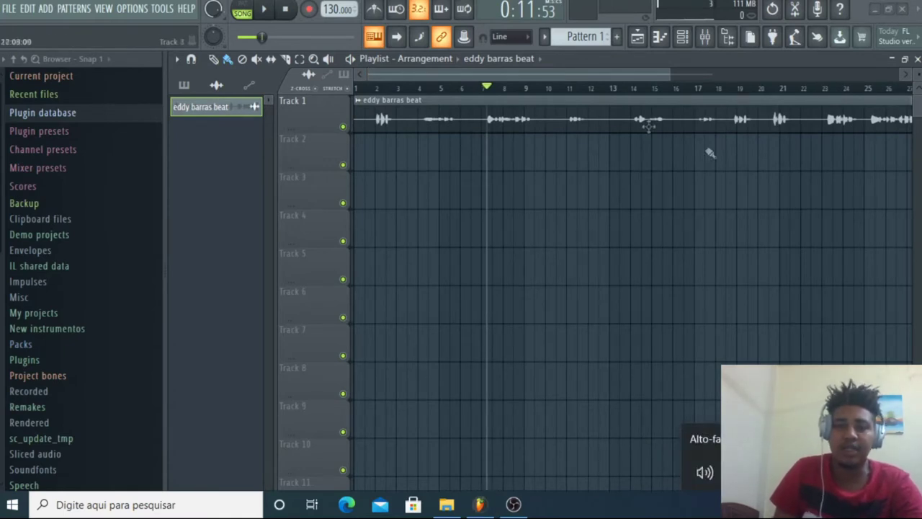
{"action": "left_click_drag", "start_coordinate": [601, 75], "coordinate": [502, 78]}
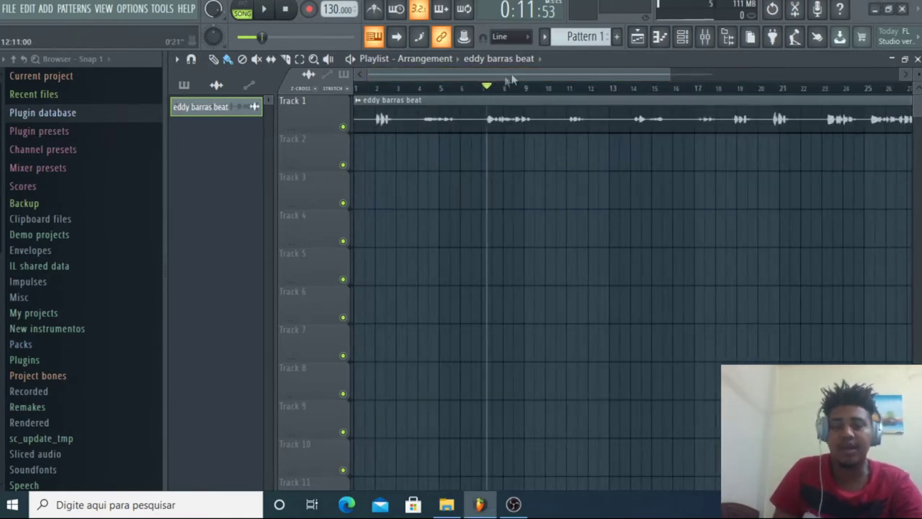
{"action": "key", "text": "space"}
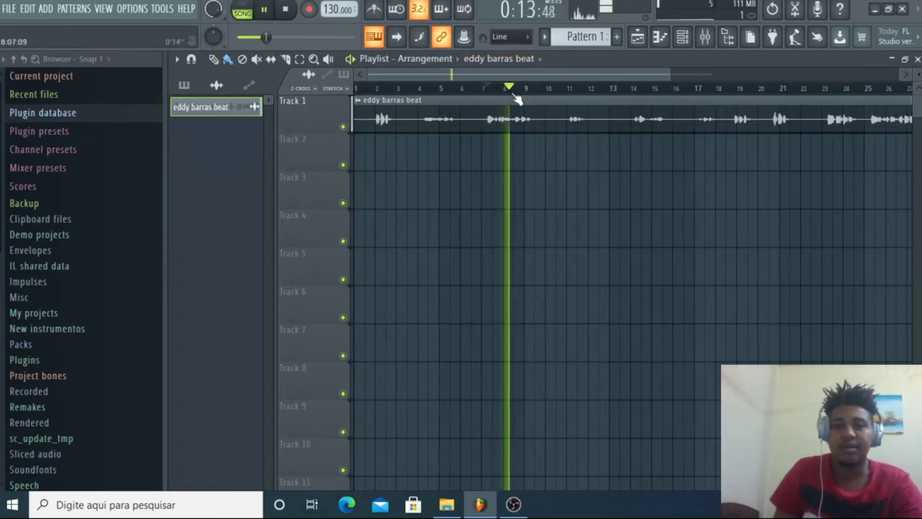
{"action": "left_click", "coordinate": [570, 88]}
{"action": "left_click", "coordinate": [637, 88]}
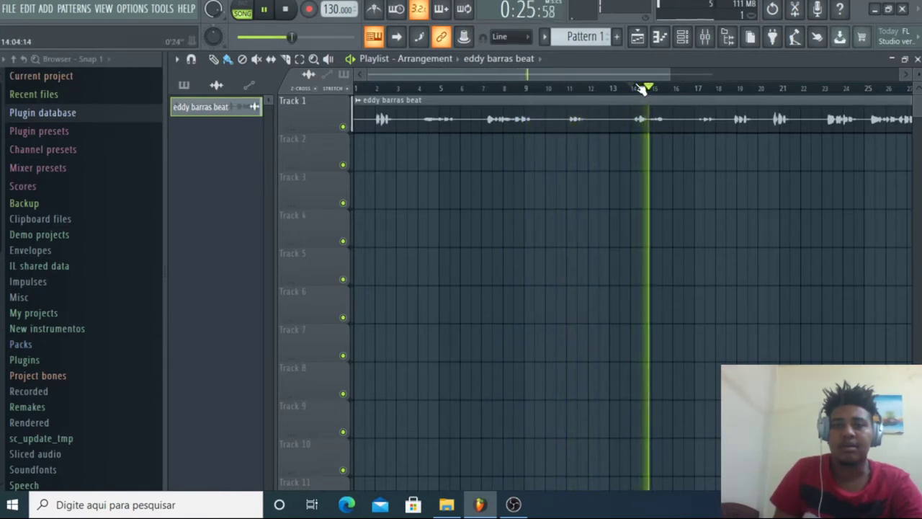
- Listen to the remaining vocal phrases from about bar 17 onward, including the one starting at bar 25
{"action": "left_click_drag", "start_coordinate": [644, 72], "coordinate": [719, 86]}
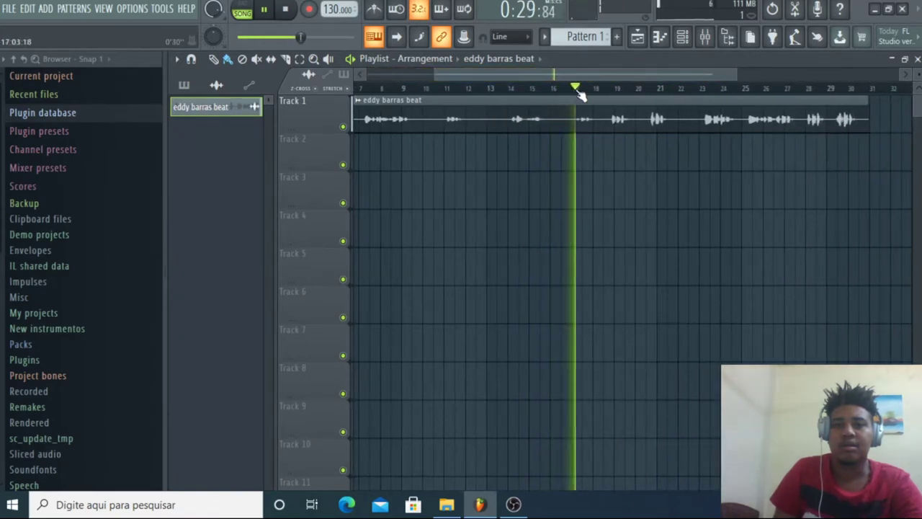
{"action": "left_click", "coordinate": [618, 92]}
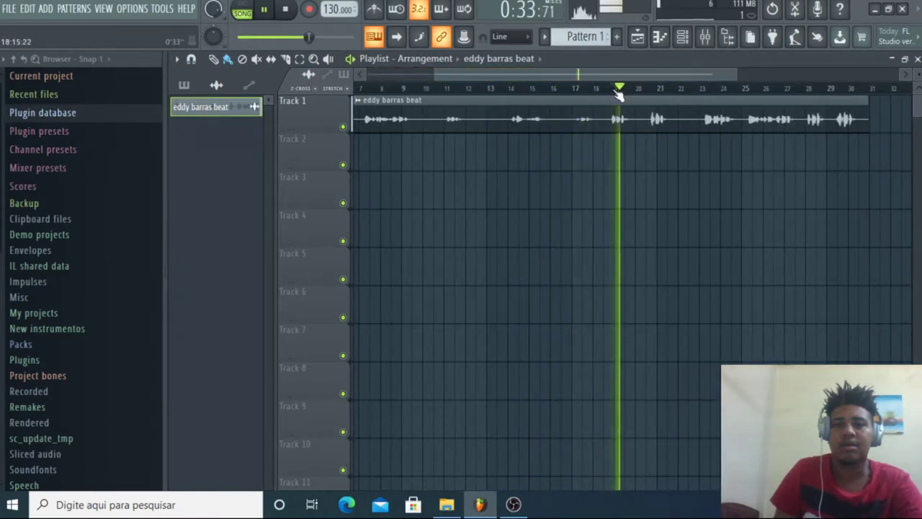
{"action": "left_click", "coordinate": [653, 90]}
{"action": "left_click", "coordinate": [647, 90]}
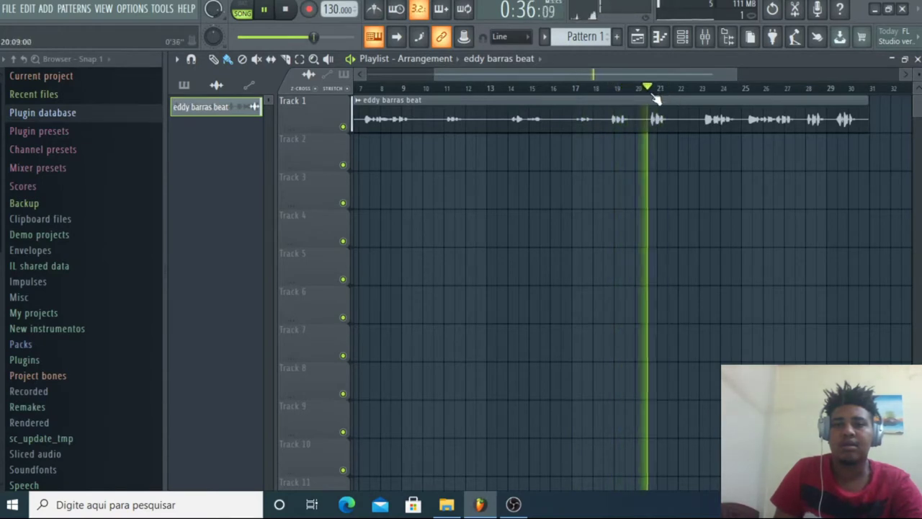
{"action": "left_click", "coordinate": [709, 90]}
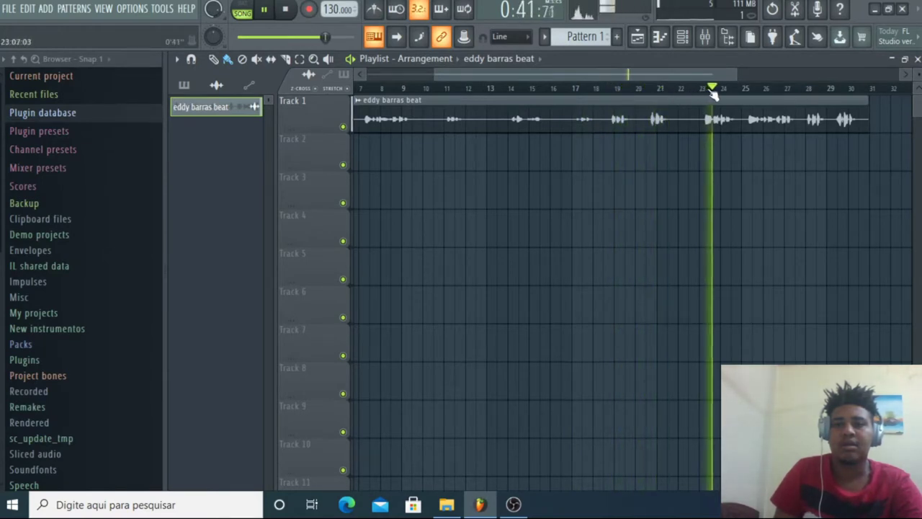
{"action": "left_click", "coordinate": [709, 92]}
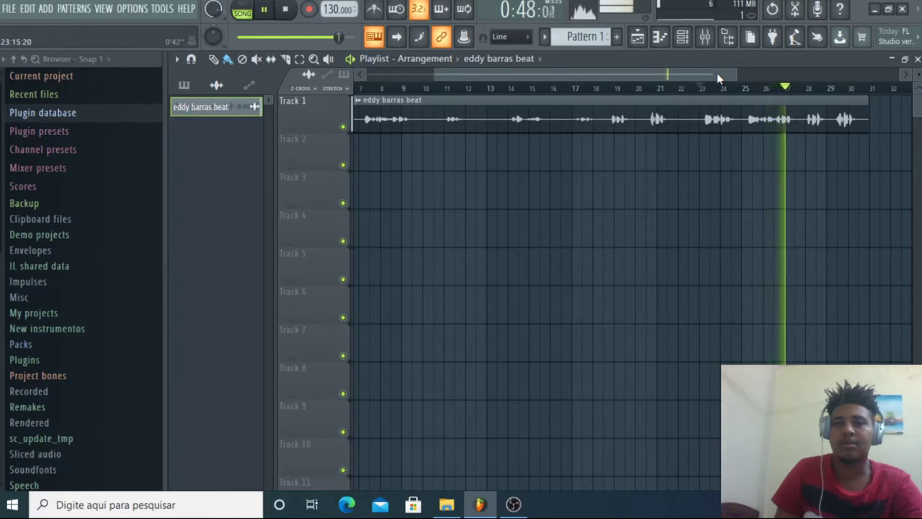
{"action": "key", "text": "space"}
{"action": "left_click_drag", "start_coordinate": [693, 74], "coordinate": [753, 72]}
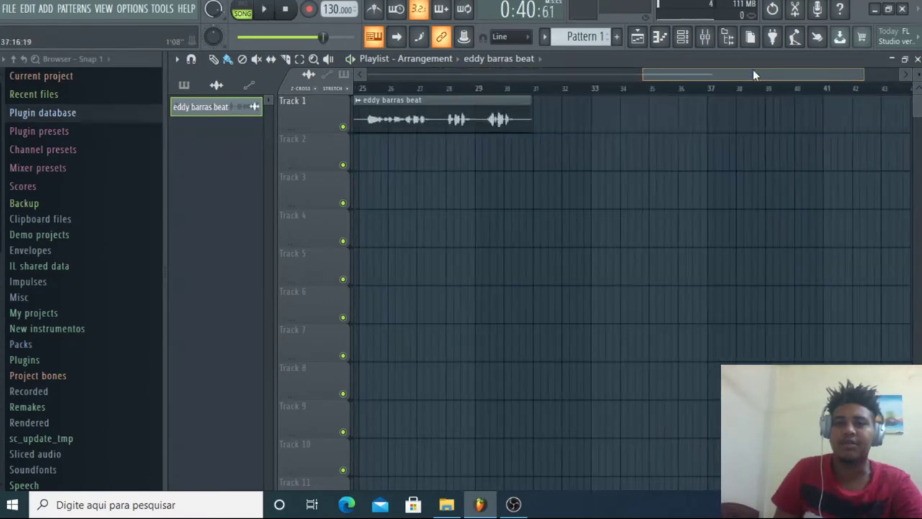
{"action": "left_click_drag", "start_coordinate": [823, 76], "coordinate": [761, 76]}
{"action": "left_click", "coordinate": [521, 90]}
{"action": "key", "text": "space"}
{"action": "key", "text": "space"}
{"action": "key", "text": "space"}
- Slice the vocal clip just before and after the phrase spanning bars 23 and 24, and delete the parts on either side
{"action": "left_click", "coordinate": [287, 60]}
{"action": "key", "text": "space"}
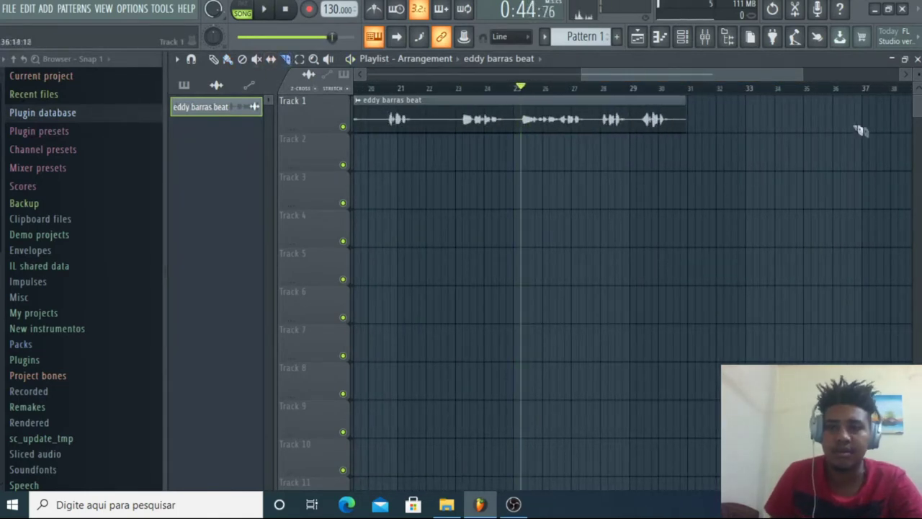
{"action": "left_click_drag", "start_coordinate": [802, 74], "coordinate": [636, 80]}
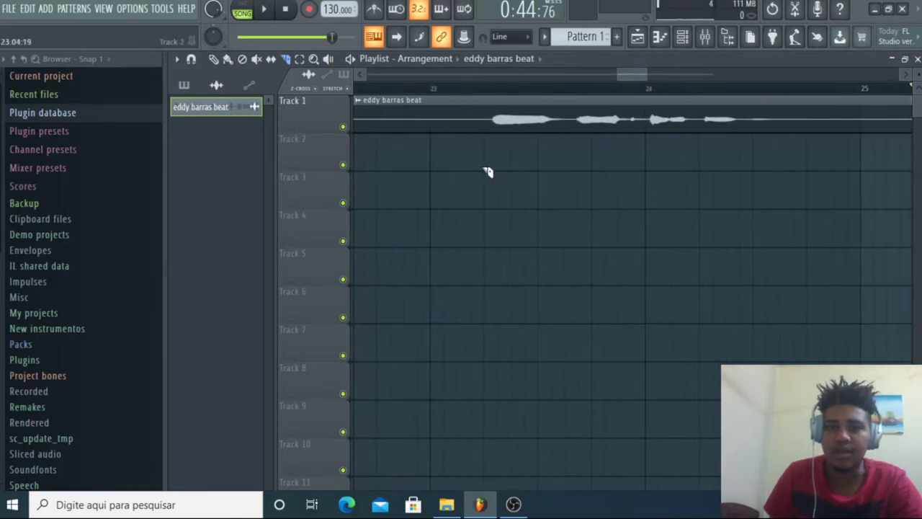
{"action": "left_click", "coordinate": [703, 90]}
{"action": "key", "text": "space"}
{"action": "key", "text": "space"}
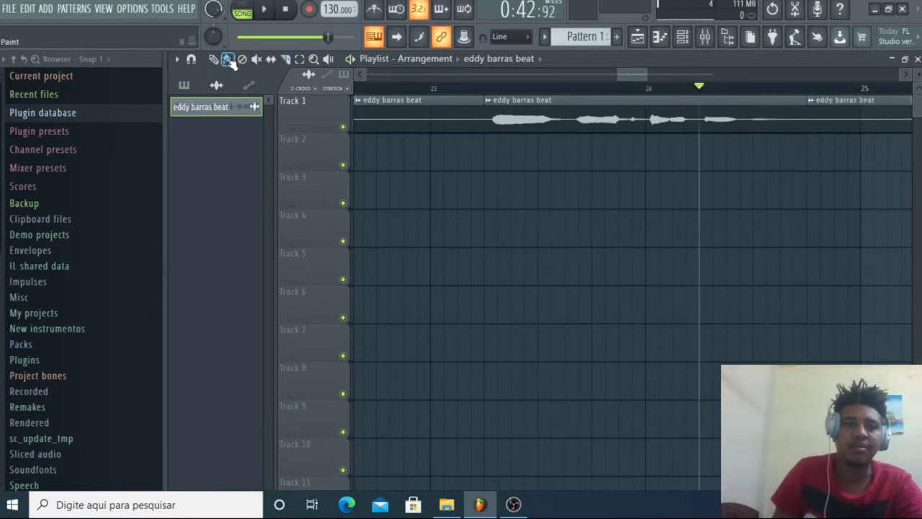
{"action": "right_click", "coordinate": [423, 110]}
{"action": "right_click", "coordinate": [874, 121]}
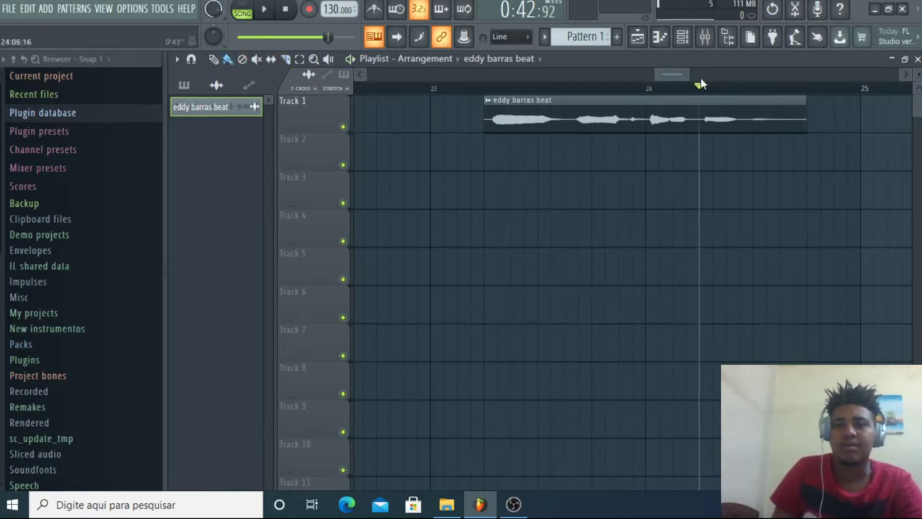
- Move the isolated vocal phrase to bar 1 of Track 1
{"action": "left_click_drag", "start_coordinate": [690, 74], "coordinate": [439, 92]}
{"action": "left_click_drag", "start_coordinate": [562, 76], "coordinate": [720, 77]}
{"action": "left_click_drag", "start_coordinate": [682, 110], "coordinate": [2, 113]}
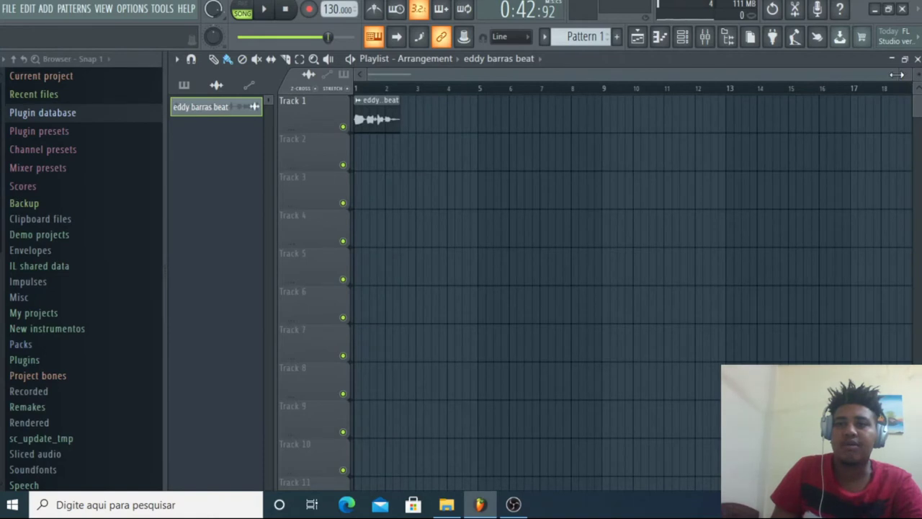
{"action": "left_click_drag", "start_coordinate": [897, 74], "coordinate": [411, 74]}
{"action": "double_click", "coordinate": [452, 117]}
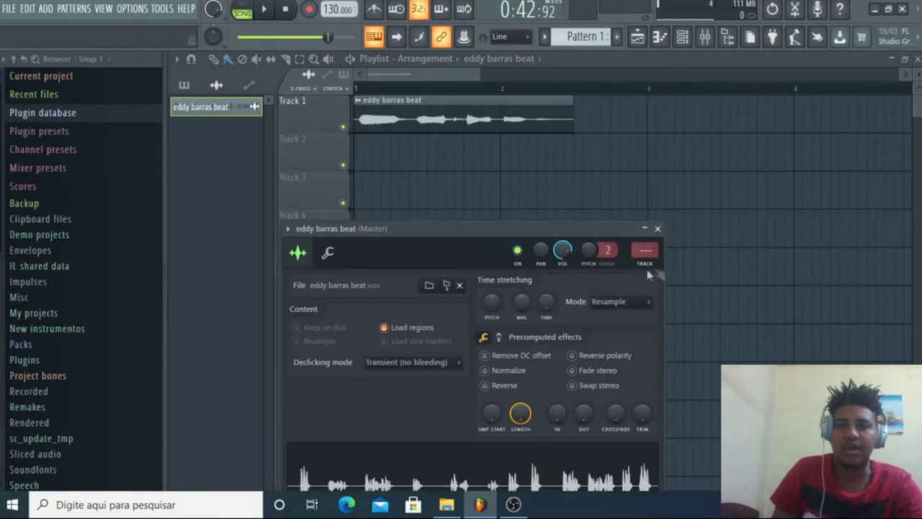
{"action": "left_click", "coordinate": [659, 228]}
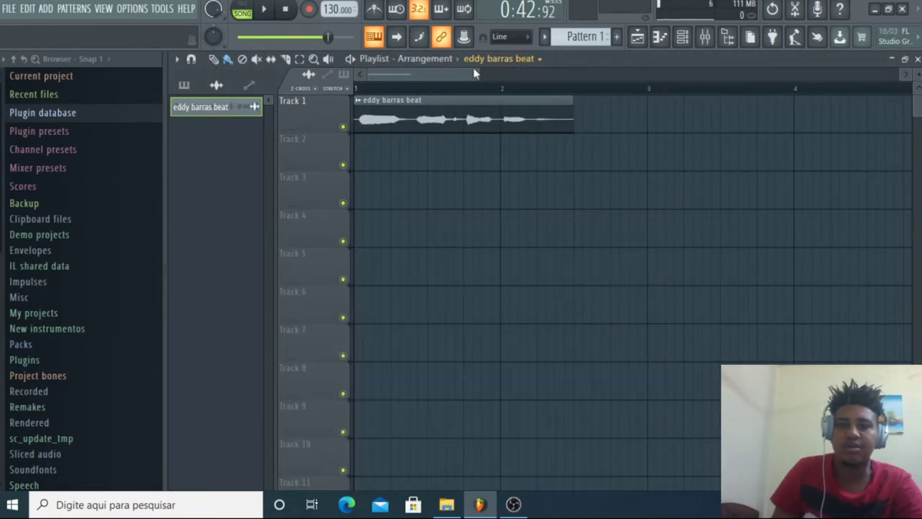
- Slice off the silent lead-in of the phrase, delete it, and shift the remaining clip back to the start of bar 1
{"action": "left_click_drag", "start_coordinate": [479, 71], "coordinate": [252, 83]}
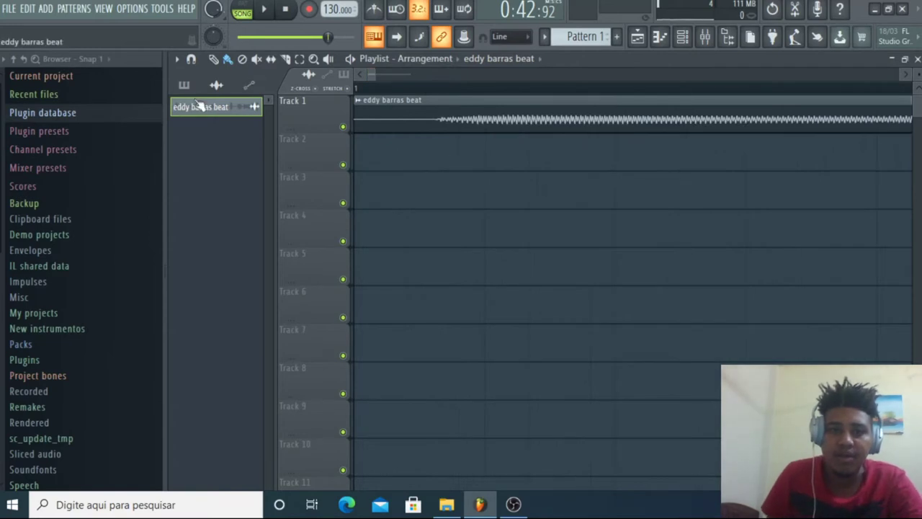
{"action": "left_click", "coordinate": [177, 58]}
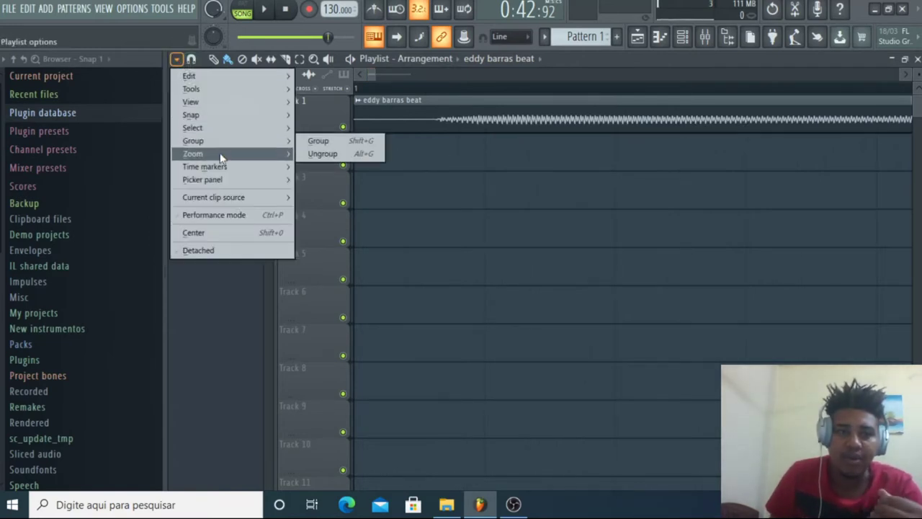
{"action": "left_click", "coordinate": [326, 173]}
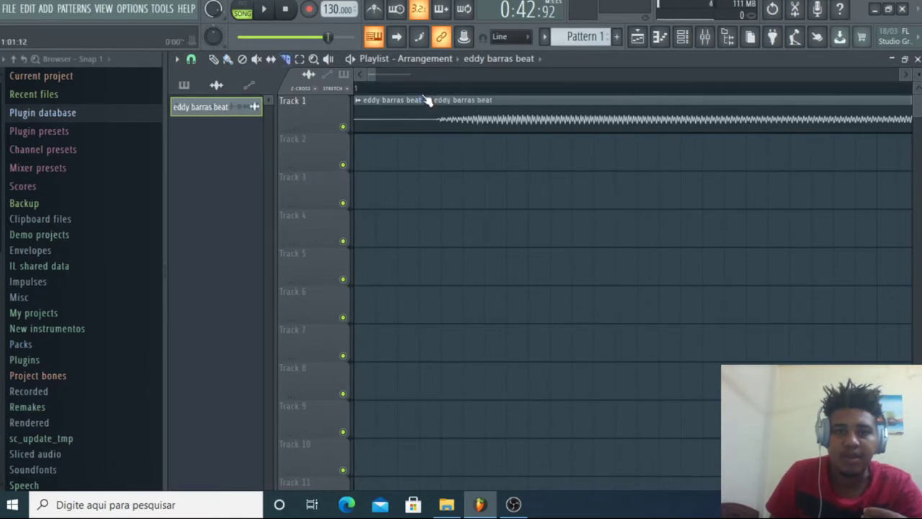
{"action": "right_click", "coordinate": [405, 125]}
{"action": "left_click_drag", "start_coordinate": [507, 122], "coordinate": [360, 105]}
- Play the trimmed vocal phrase from the start of the arrangement, then stop playback
{"action": "key", "text": "space"}
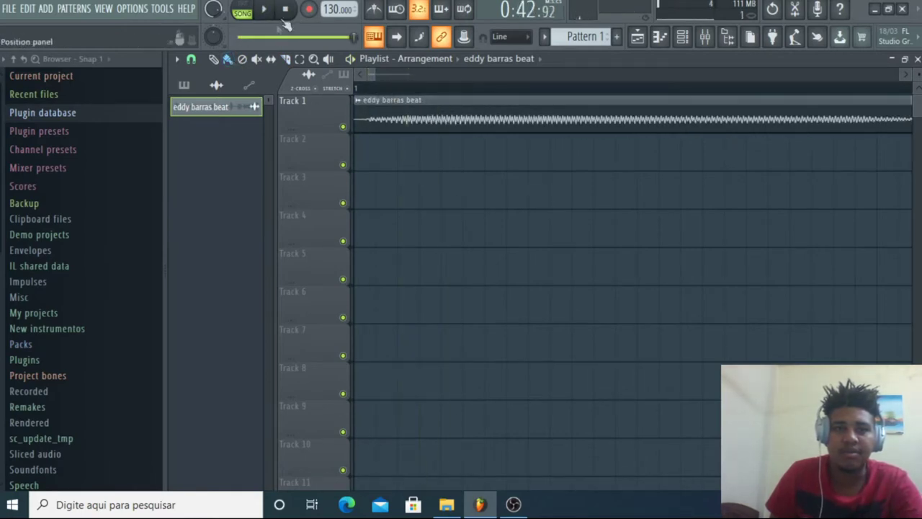
{"action": "left_click", "coordinate": [286, 10]}
{"action": "key", "text": "space"}
{"action": "left_click_drag", "start_coordinate": [378, 75], "coordinate": [519, 75]}
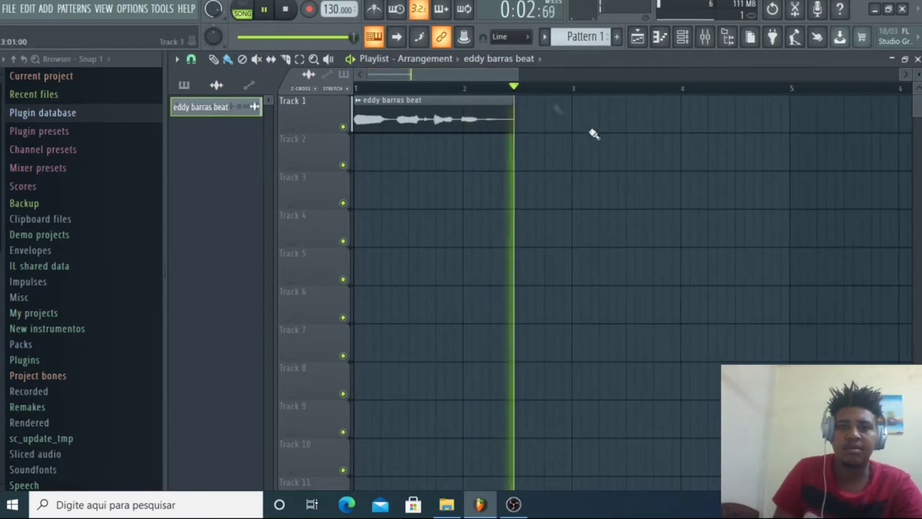
{"action": "key", "text": "space"}
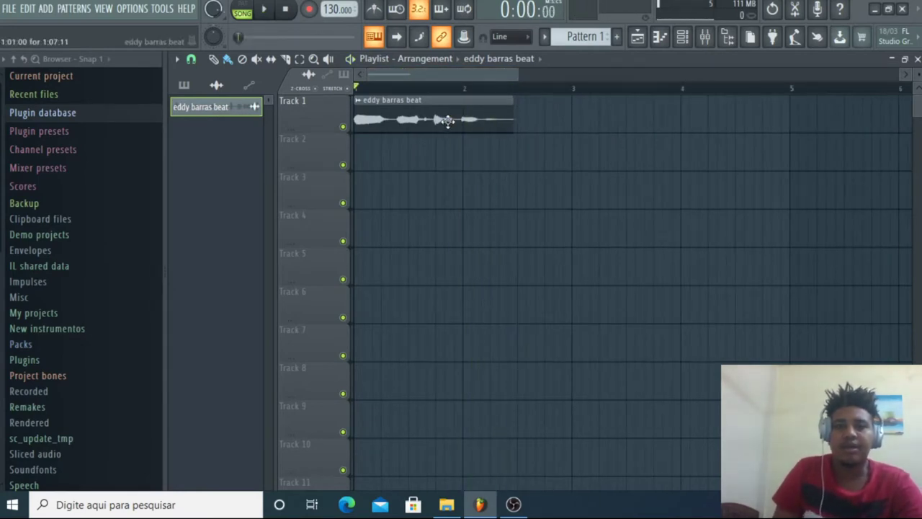
- Open the mixer, place it below the Track 1 clip with the effect slots in view, and play the phrase
{"action": "left_click", "coordinate": [708, 38]}
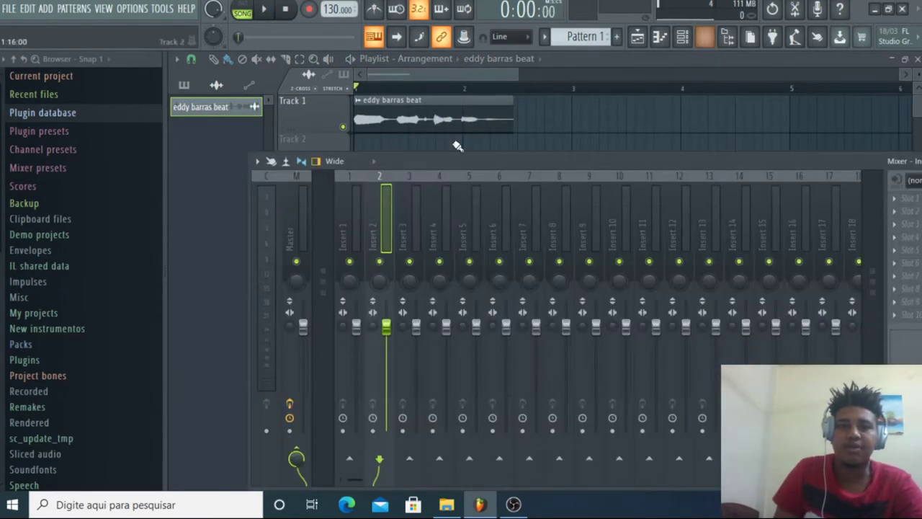
{"action": "left_click_drag", "start_coordinate": [559, 170], "coordinate": [325, 142]}
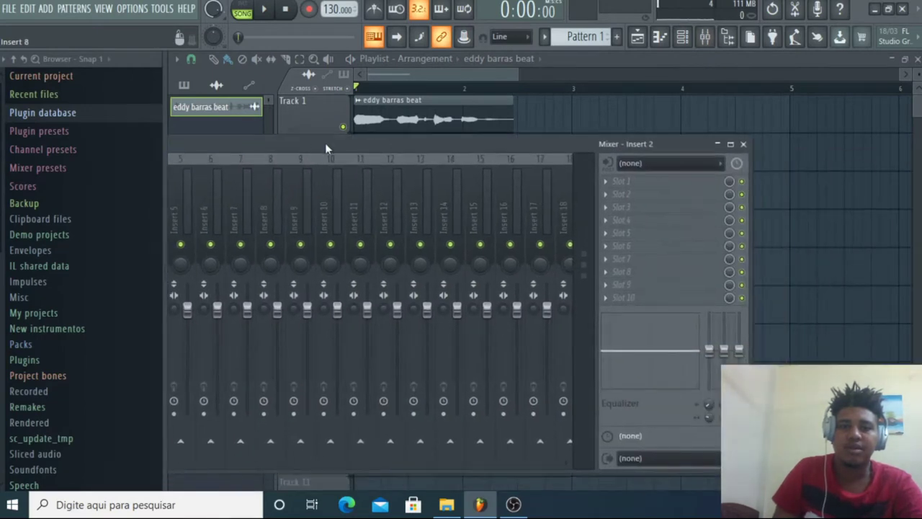
{"action": "key", "text": "space"}
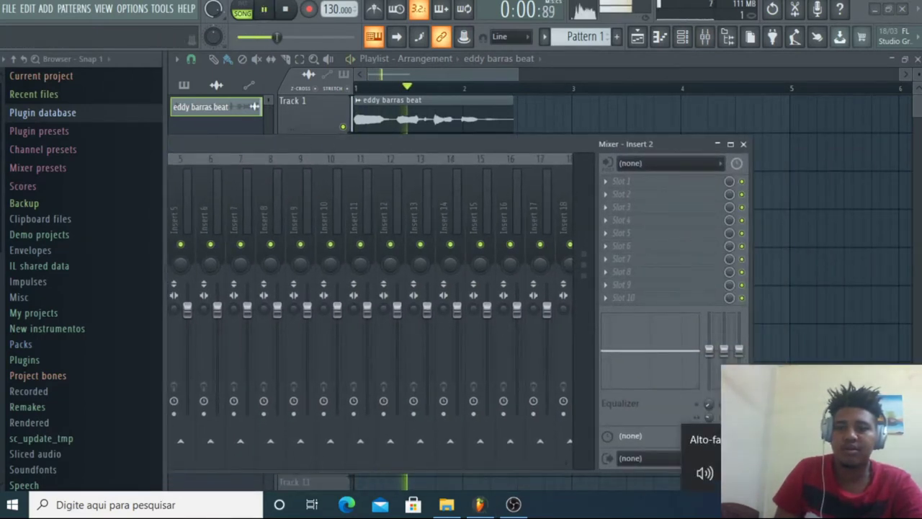
{"action": "left_click_drag", "start_coordinate": [433, 138], "coordinate": [354, 185]}
{"action": "key", "text": "space"}
{"action": "left_click_drag", "start_coordinate": [428, 180], "coordinate": [376, 136]}
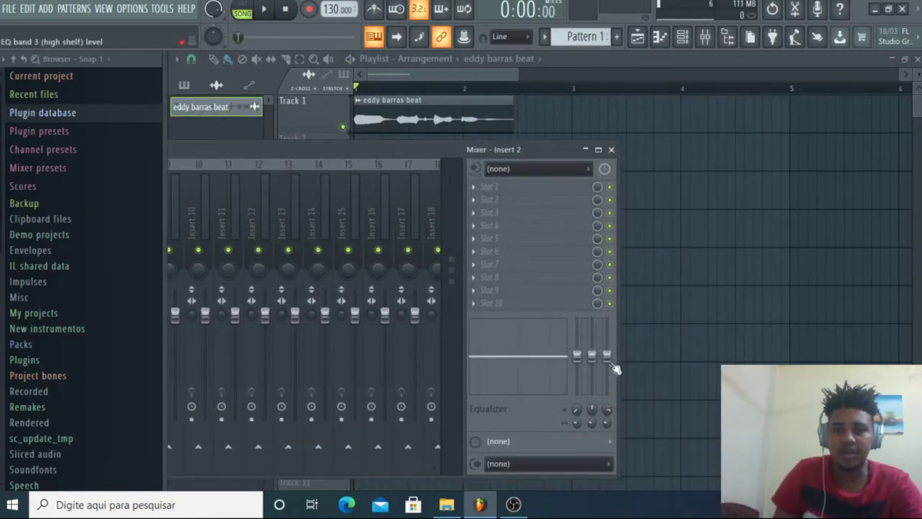
- Try lowering the high-shelf band of the Insert 2 equalizer to -18.0 during playback, and return it to the flat level
{"action": "key", "text": "space"}
{"action": "left_click_drag", "start_coordinate": [607, 380], "coordinate": [609, 393]}
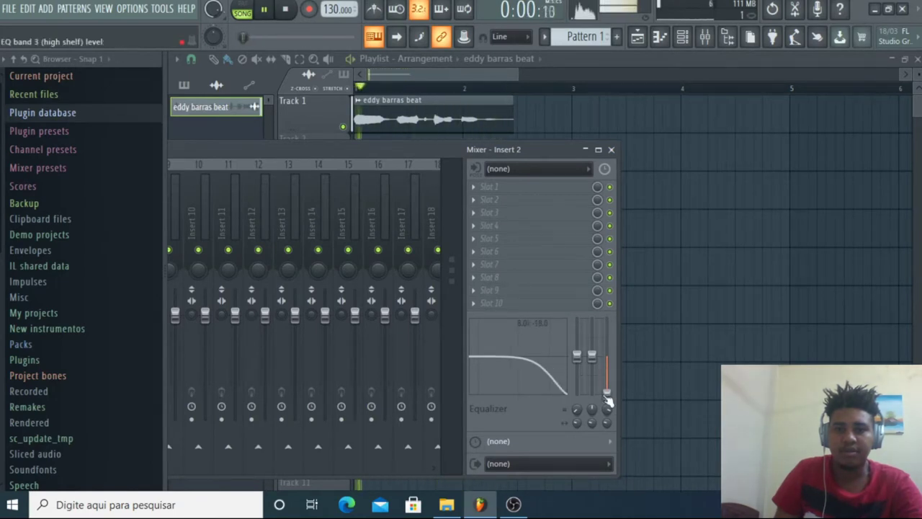
{"action": "left_click_drag", "start_coordinate": [609, 394], "coordinate": [607, 359]}
{"action": "key", "text": "space"}
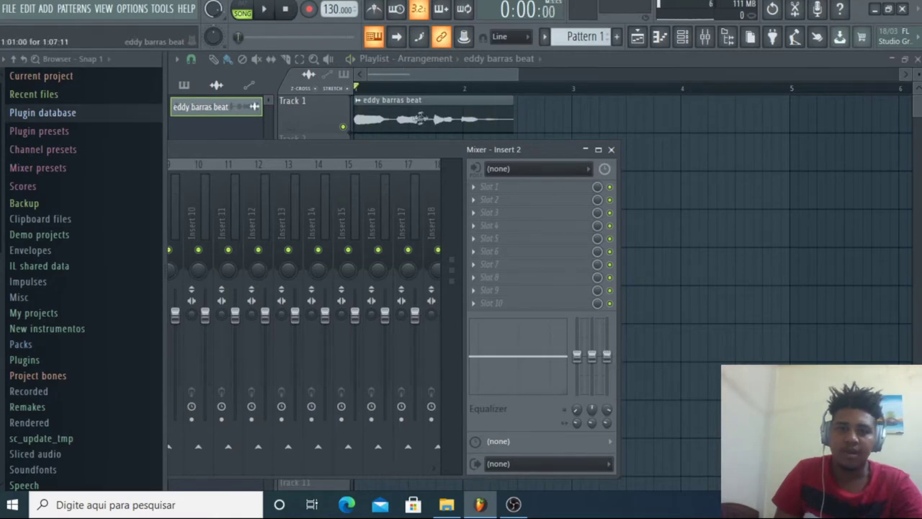
- Expand the plugin database down to the list of installed VST effects
{"action": "left_click_drag", "start_coordinate": [399, 155], "coordinate": [364, 149]}
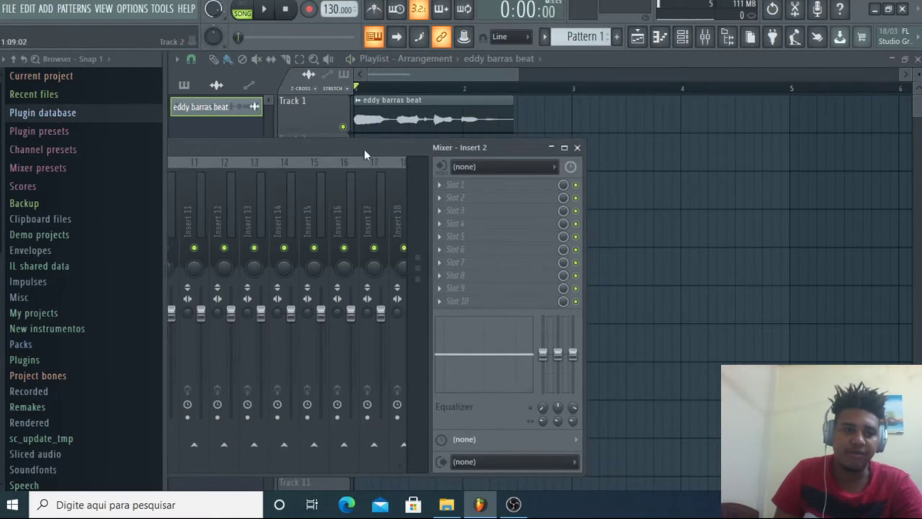
{"action": "left_click", "coordinate": [89, 117]}
{"action": "left_click", "coordinate": [76, 162]}
{"action": "left_click", "coordinate": [72, 178]}
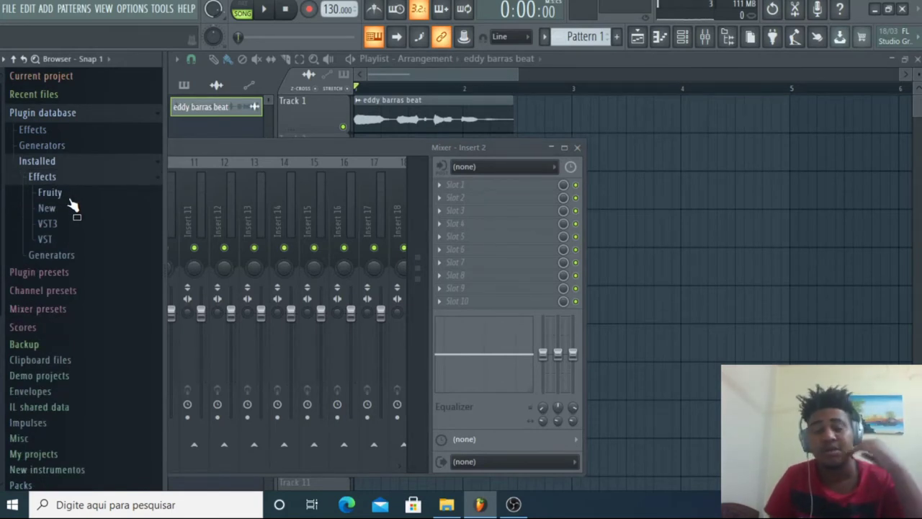
{"action": "left_click", "coordinate": [45, 240]}
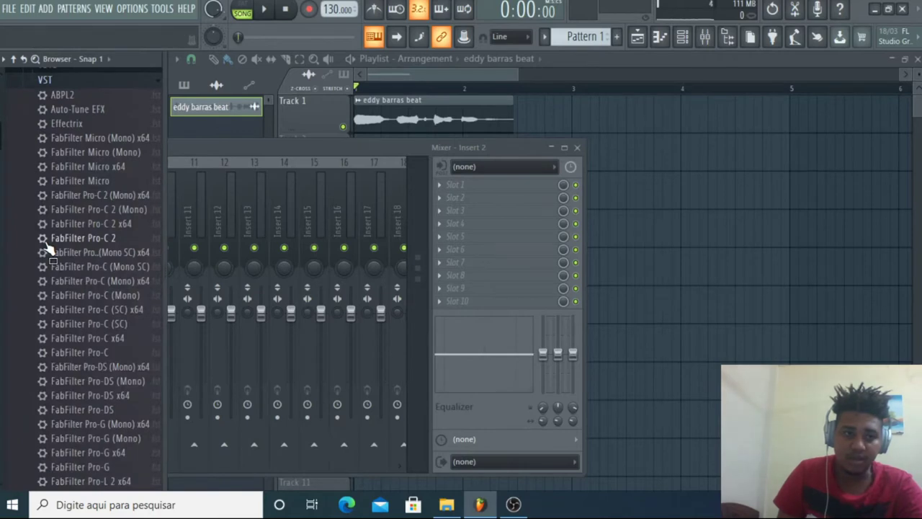
- Load PanCake2 from the installed VST effects into slot 1 of Insert 2 and play the phrase through it
{"action": "scroll", "coordinate": [47, 248], "scroll_direction": "down", "scroll_amount": 10}
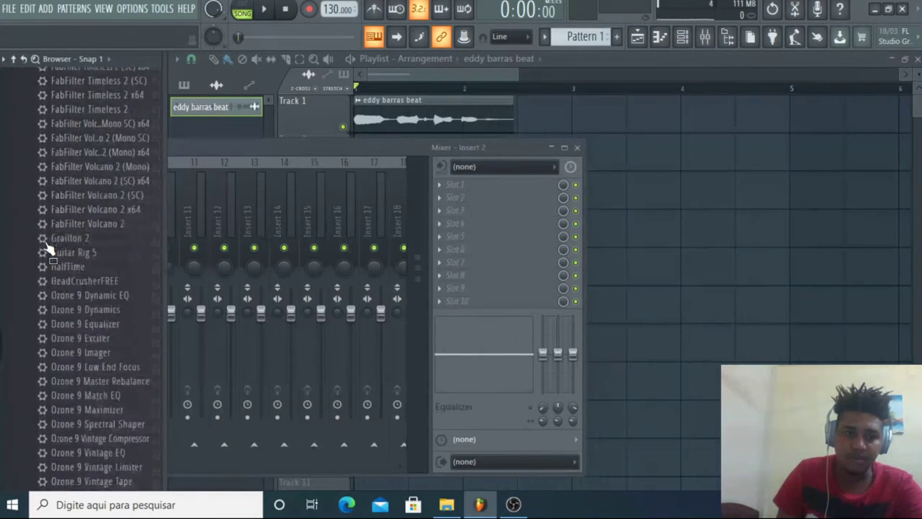
{"action": "scroll", "coordinate": [47, 248], "scroll_direction": "down", "scroll_amount": 7}
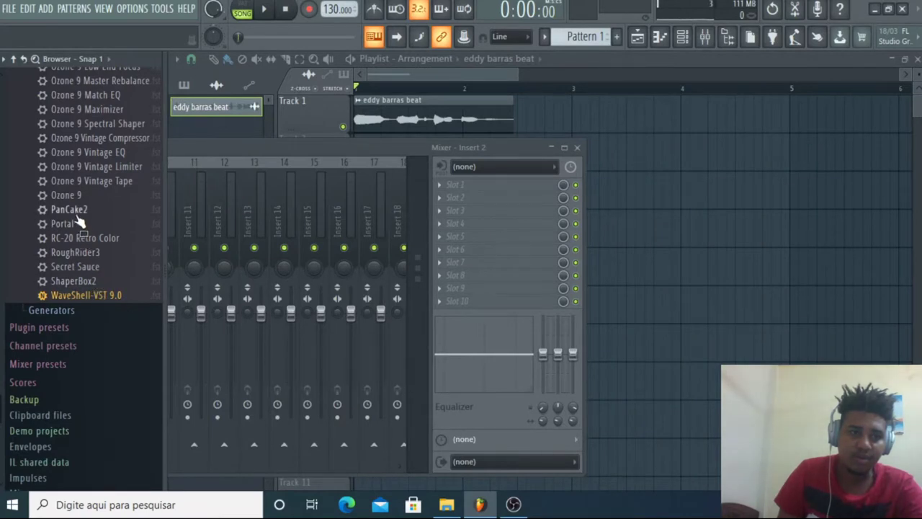
{"action": "left_click_drag", "start_coordinate": [75, 215], "coordinate": [455, 186]}
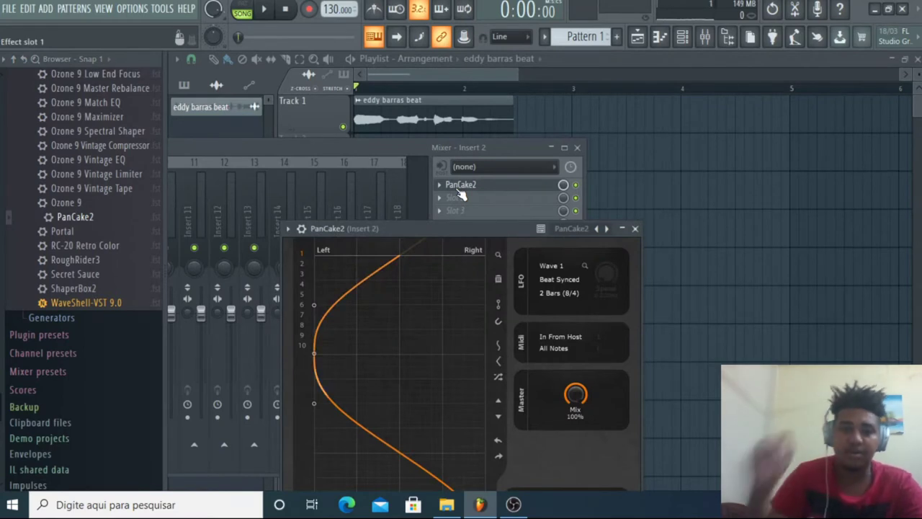
{"action": "key", "text": "space"}
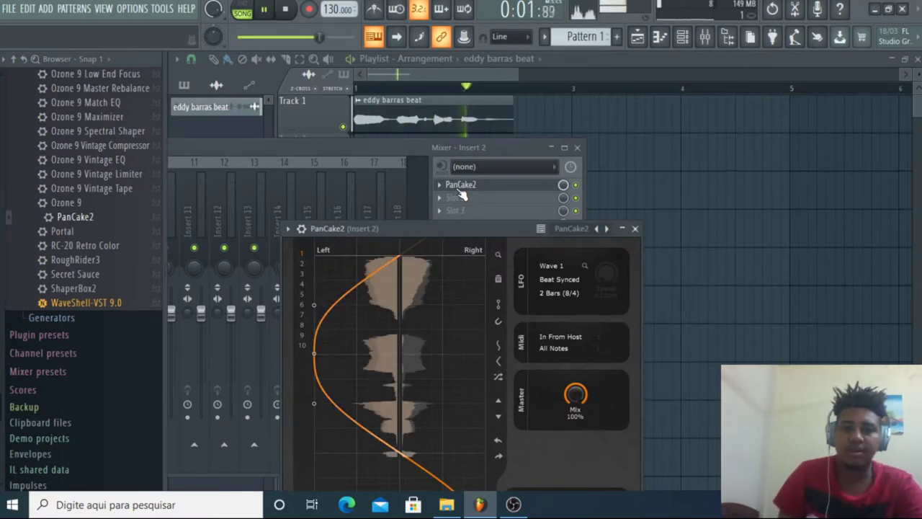
{"action": "left_click", "coordinate": [517, 147]}
{"action": "key", "text": "space"}
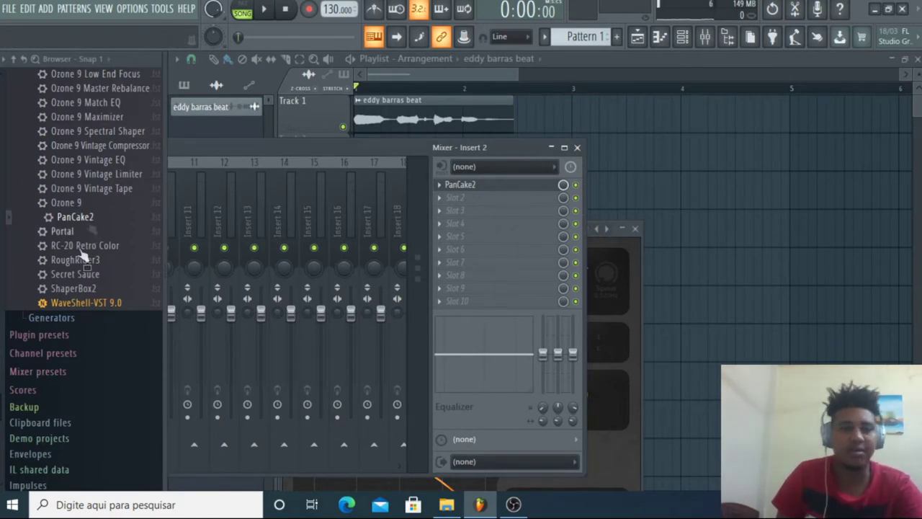
- Load the VST3 effect FrozenVerb into slot 2 of Insert 2 and move its window up so all controls show
{"action": "scroll", "coordinate": [75, 263], "scroll_direction": "up", "scroll_amount": 15}
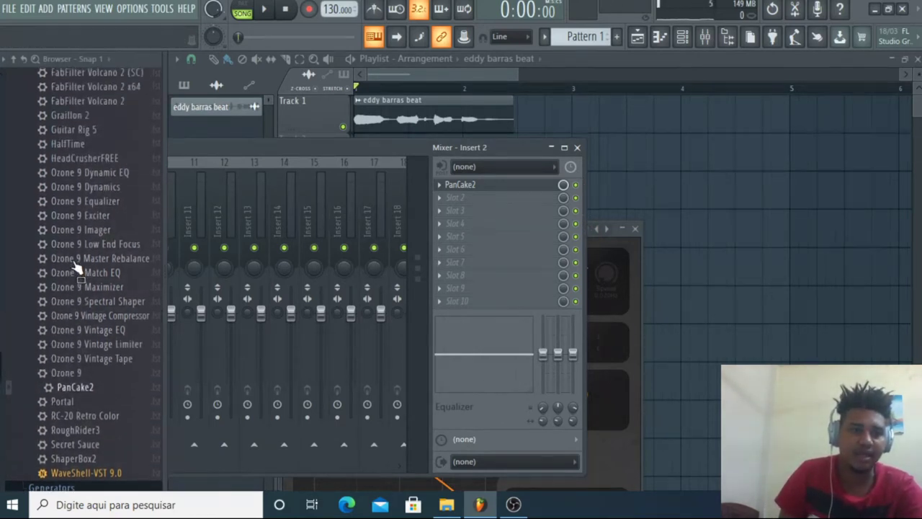
{"action": "scroll", "coordinate": [77, 263], "scroll_direction": "up", "scroll_amount": 15}
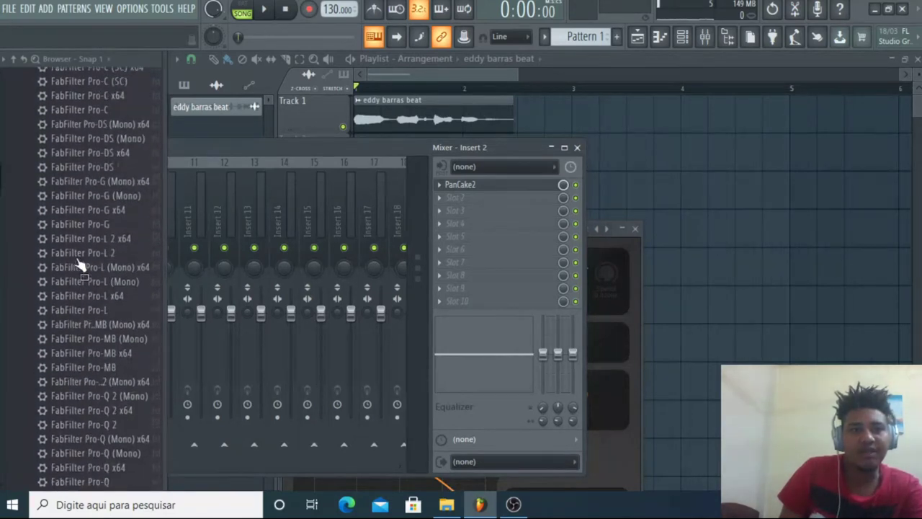
{"action": "left_click", "coordinate": [81, 241]}
{"action": "left_click", "coordinate": [70, 225]}
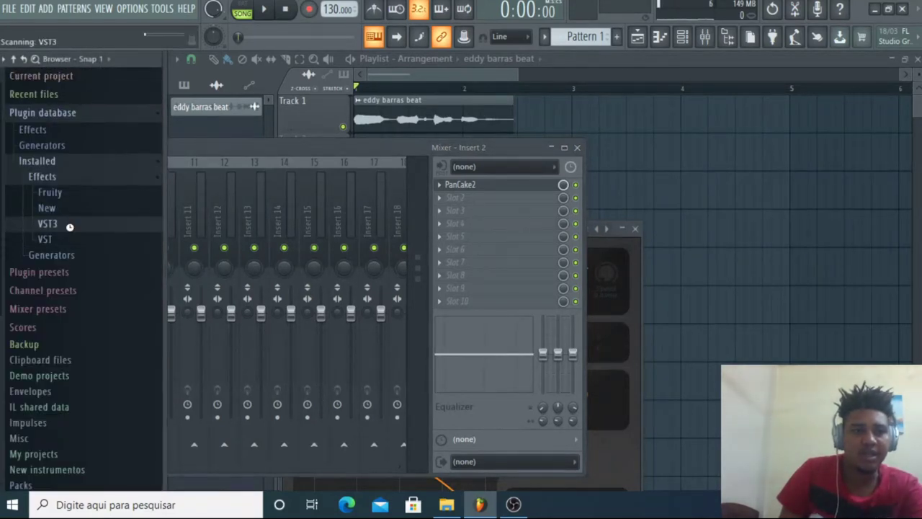
{"action": "left_click_drag", "start_coordinate": [98, 105], "coordinate": [112, 102]}
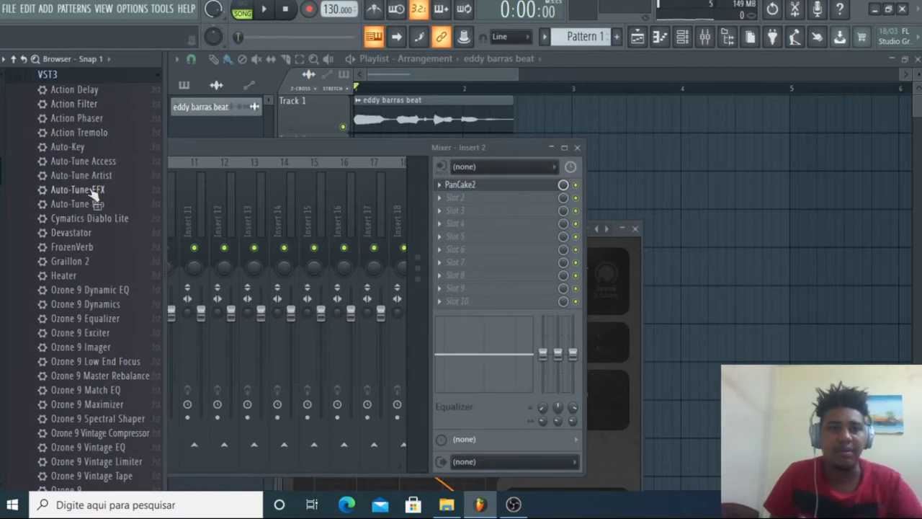
{"action": "left_click_drag", "start_coordinate": [204, 242], "coordinate": [458, 197]}
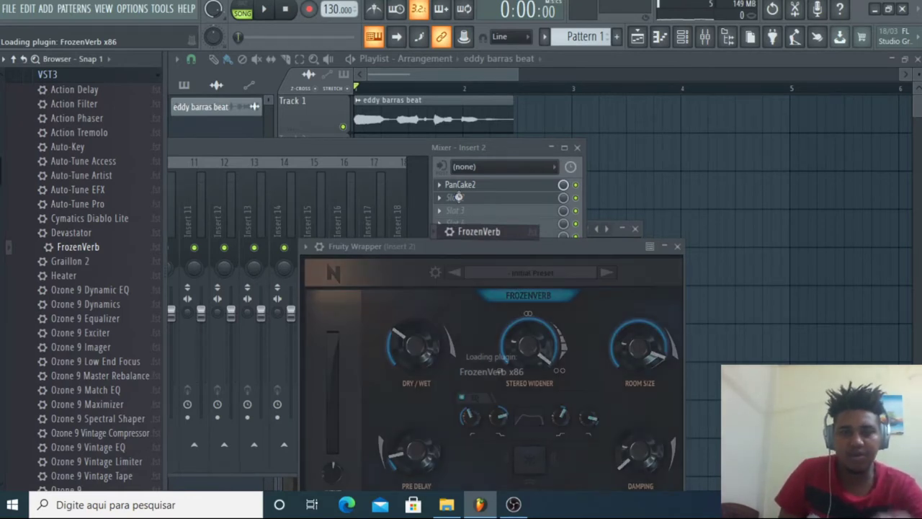
{"action": "left_click_drag", "start_coordinate": [571, 253], "coordinate": [542, 164]}
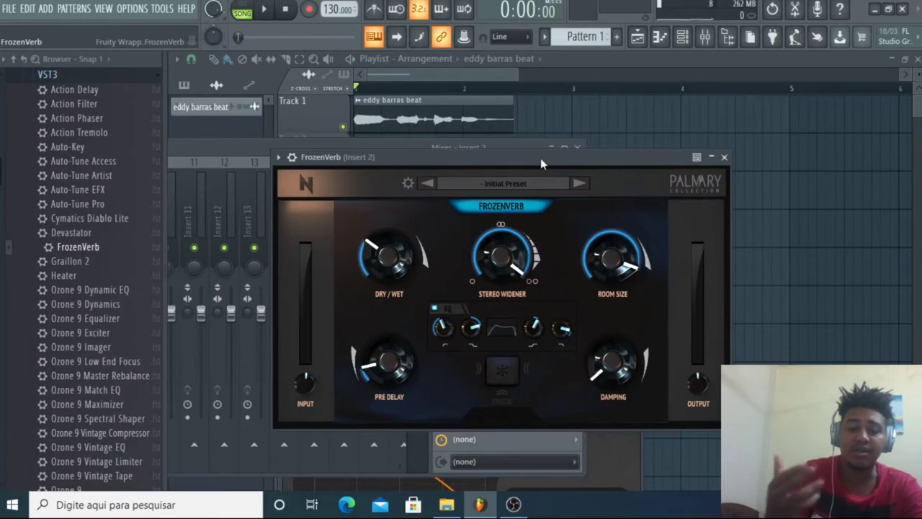
- Play the phrase through FrozenVerb, stop playback, and return to the playlist with Pattern 1 selected
{"action": "key", "text": "space"}
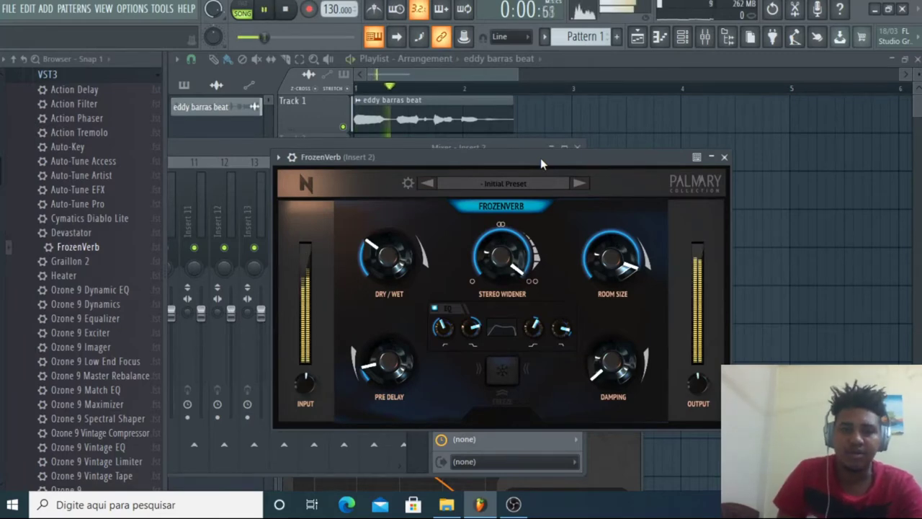
{"action": "left_click_drag", "start_coordinate": [542, 164], "coordinate": [545, 109]}
{"action": "key", "text": "space"}
{"action": "left_click", "coordinate": [571, 36]}
{"action": "left_click", "coordinate": [489, 71]}
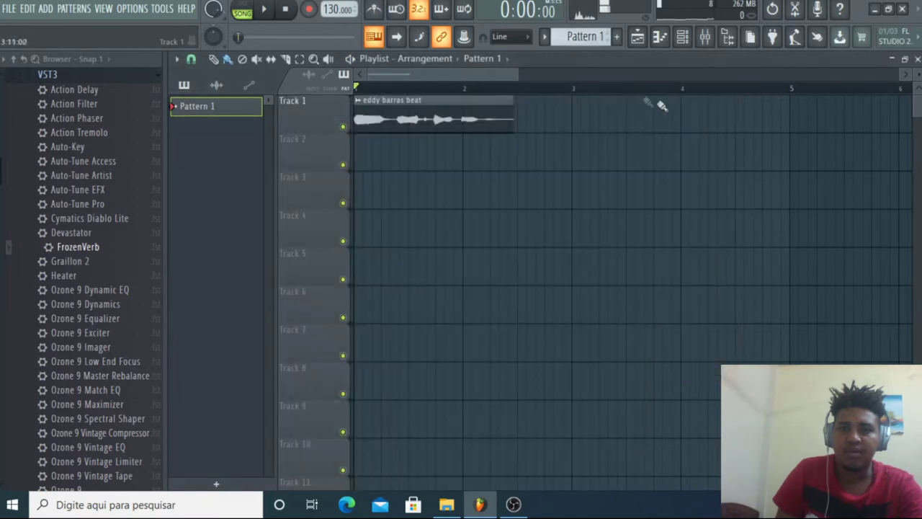
- Place a Pattern 1 clip at bar 4 on Track 1 and set the playlist snap to Main
{"action": "left_click", "coordinate": [690, 121]}
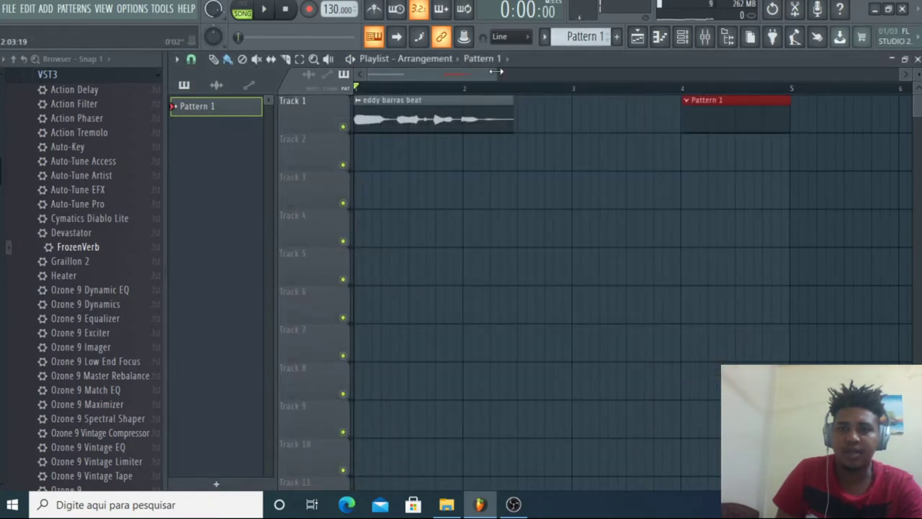
{"action": "left_click", "coordinate": [177, 59]}
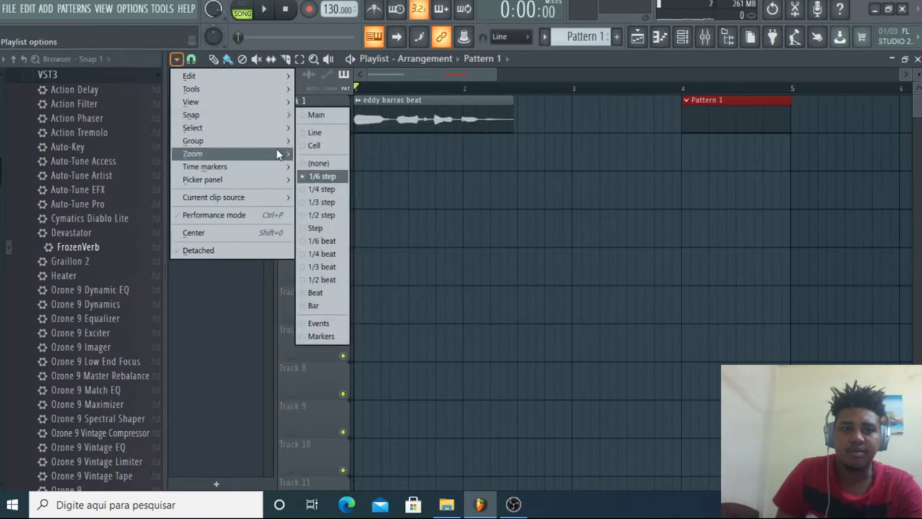
{"action": "left_click", "coordinate": [340, 117]}
{"action": "right_click", "coordinate": [738, 117]}
{"action": "left_click", "coordinate": [706, 115]}
{"action": "left_click_drag", "start_coordinate": [709, 115], "coordinate": [697, 113]}
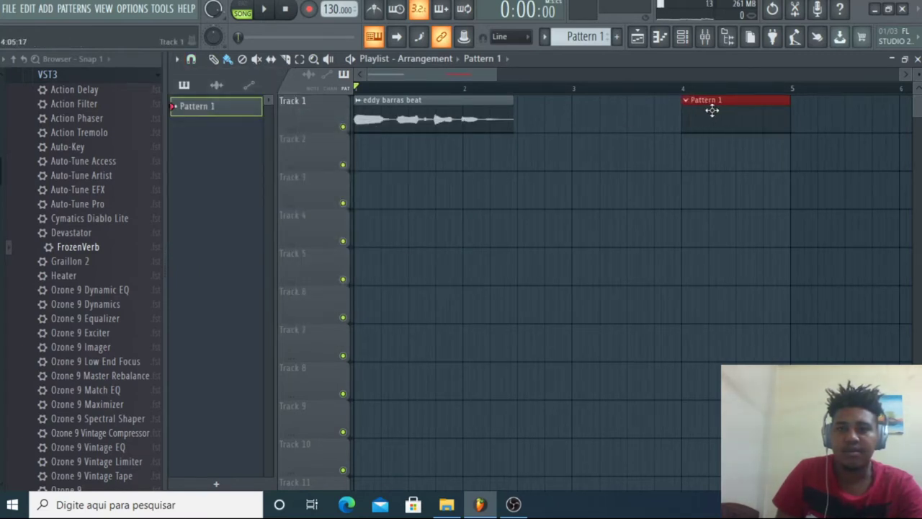
- Play the arrangement and reopen FrozenVerb from the Insert 2 effect slots in the mixer
{"action": "key", "text": "space"}
{"action": "scroll", "coordinate": [533, 91], "scroll_direction": "down", "scroll_amount": 2}
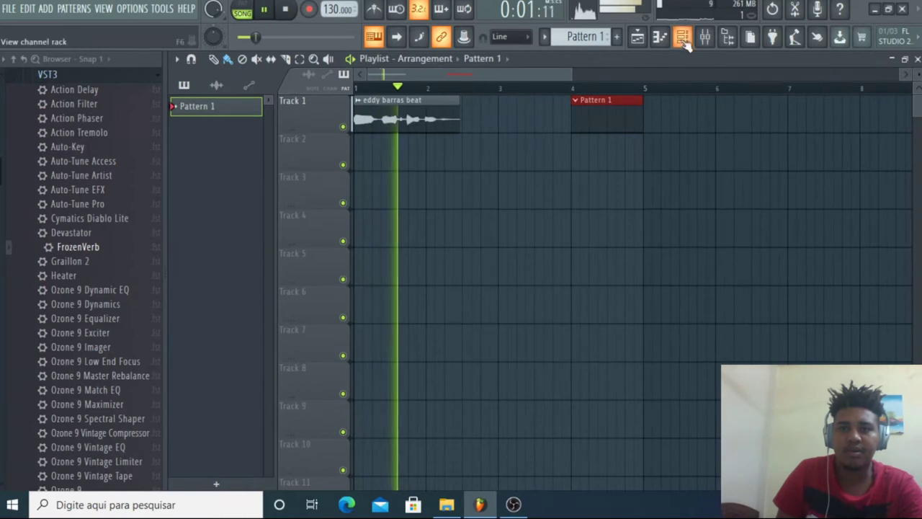
{"action": "left_click", "coordinate": [705, 41]}
{"action": "left_click", "coordinate": [494, 199]}
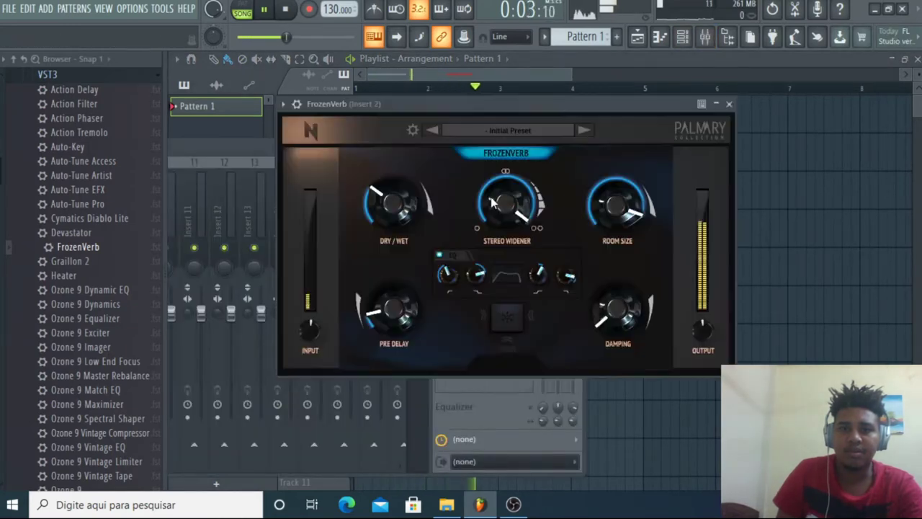
- Audition the Drone Pads preset in FrozenVerb, load the Drum Room preset instead, and play the phrase with it
{"action": "left_click", "coordinate": [507, 136]}
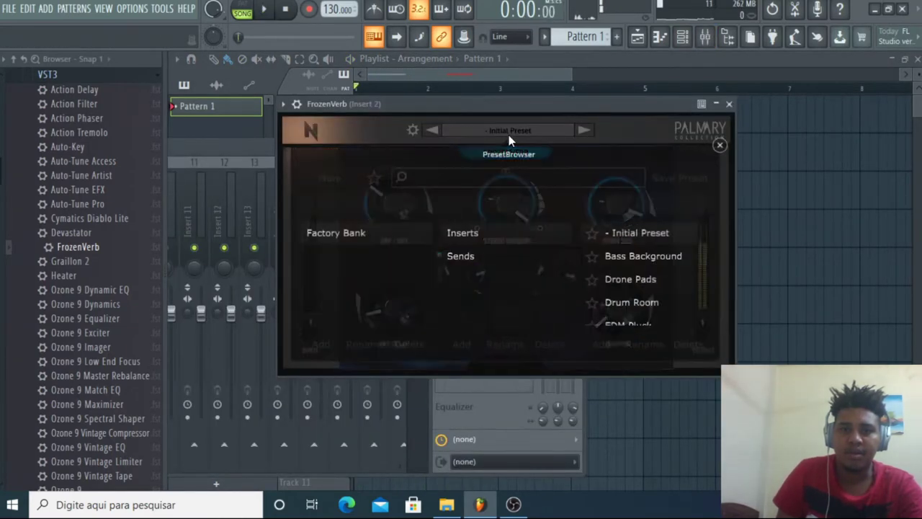
{"action": "left_click", "coordinate": [644, 279]}
{"action": "key", "text": "space"}
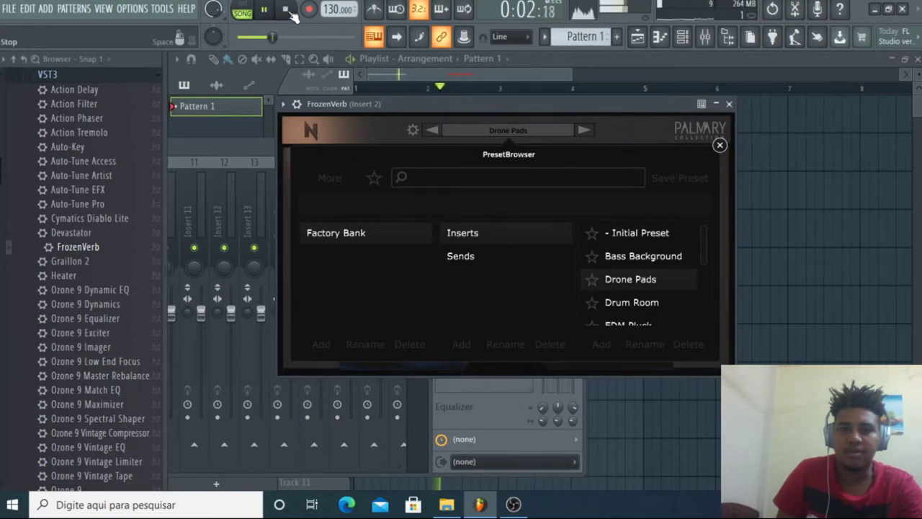
{"action": "left_click", "coordinate": [660, 303]}
{"action": "scroll", "coordinate": [655, 295], "scroll_direction": "down", "scroll_amount": 3}
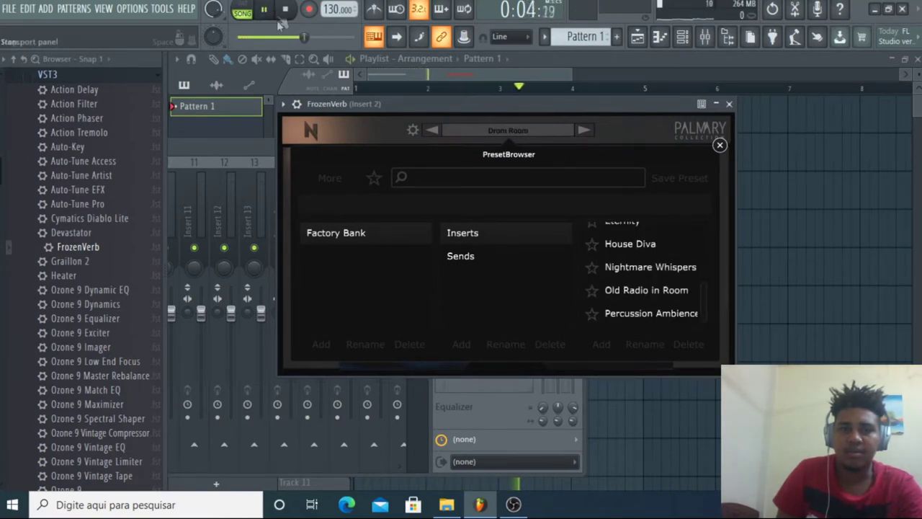
{"action": "left_click", "coordinate": [720, 146]}
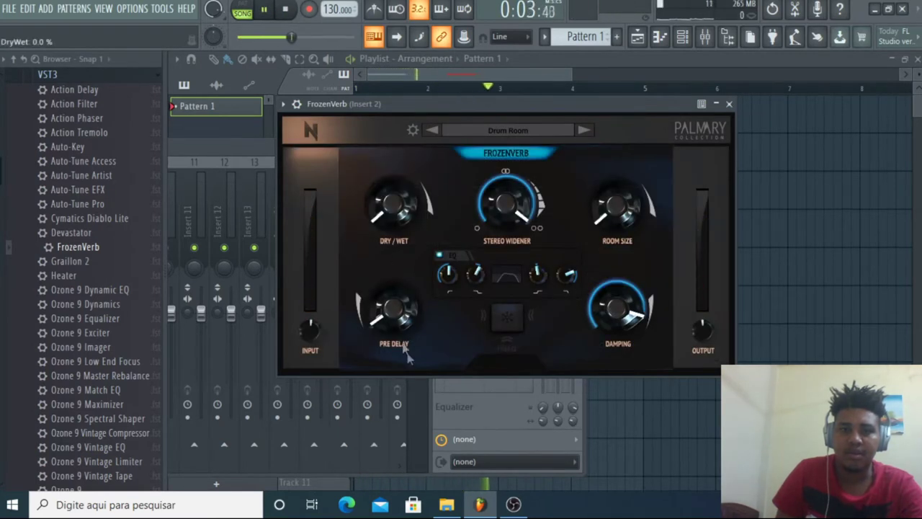
{"action": "left_click", "coordinate": [286, 10]}
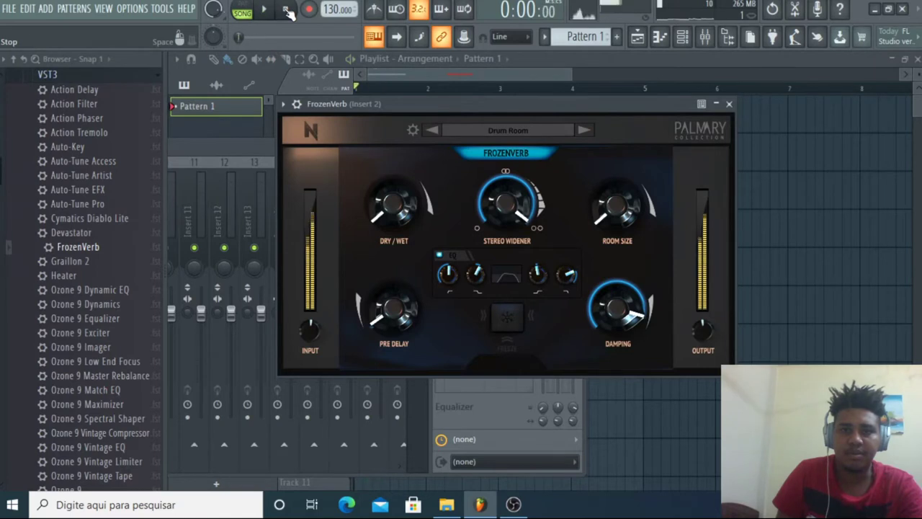
- Try FrozenVerb with the stereo widener at 51% and the pre-delay at 80 ms, and play the phrase
{"action": "left_click_drag", "start_coordinate": [506, 203], "coordinate": [548, 315]}
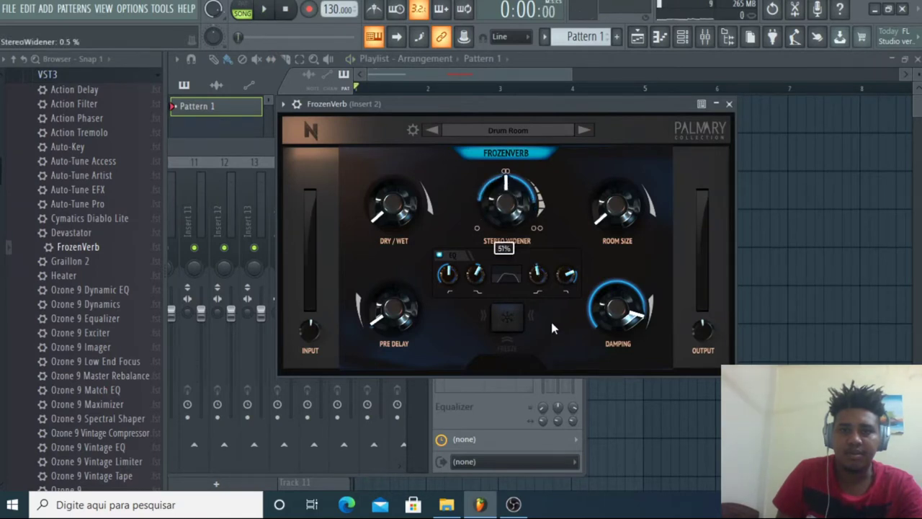
{"action": "left_click_drag", "start_coordinate": [411, 317], "coordinate": [397, 295]}
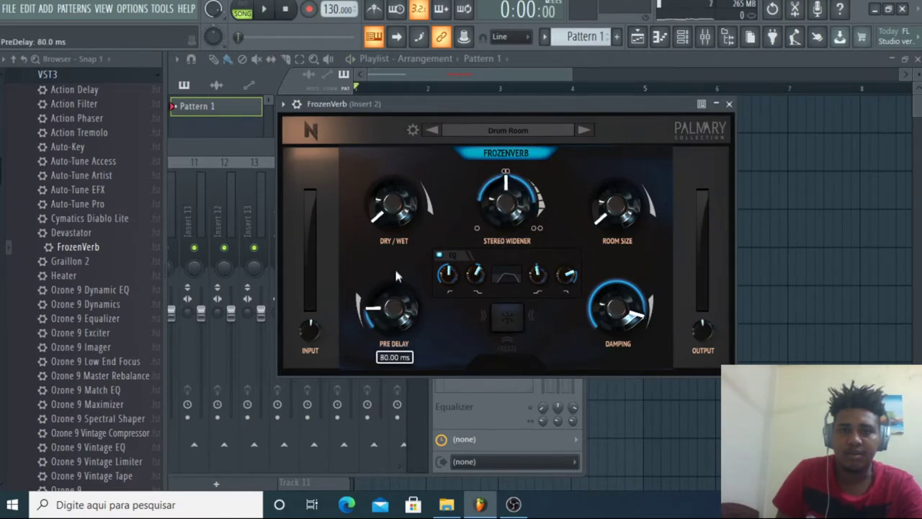
{"action": "left_click", "coordinate": [425, 75]}
{"action": "key", "text": "space"}
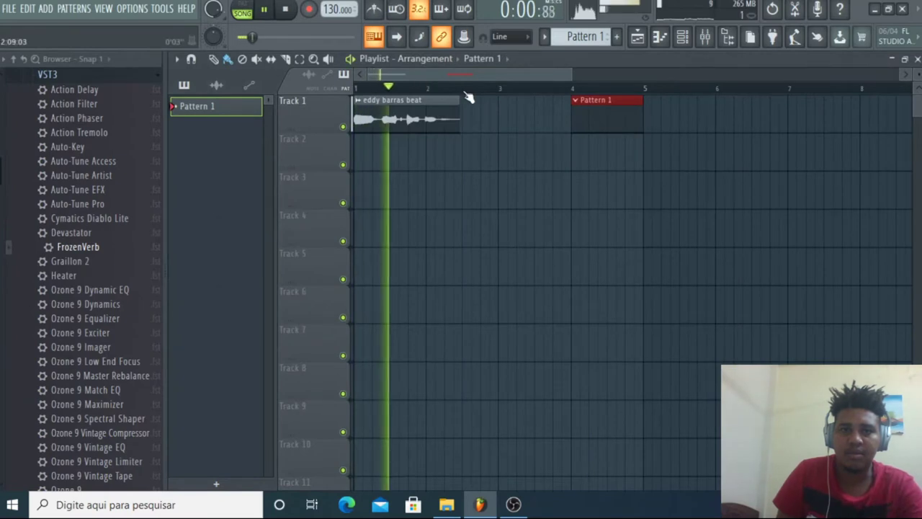
- Set the playlist time selection over the Track 1 phrase and reopen FrozenVerb from the repositioned mixer
{"action": "left_click", "coordinate": [705, 36]}
{"action": "left_click_drag", "start_coordinate": [465, 147], "coordinate": [696, 160]}
{"action": "left_click", "coordinate": [727, 214]}
- Raise FrozenVerb's dry/wet, stereo widener and room size to maximum and the pre-delay to 500 ms, then audition the phrase
{"action": "left_click_drag", "start_coordinate": [392, 209], "coordinate": [389, 155]}
{"action": "left_click_drag", "start_coordinate": [505, 198], "coordinate": [496, 101]}
{"action": "left_click_drag", "start_coordinate": [614, 206], "coordinate": [569, 7]}
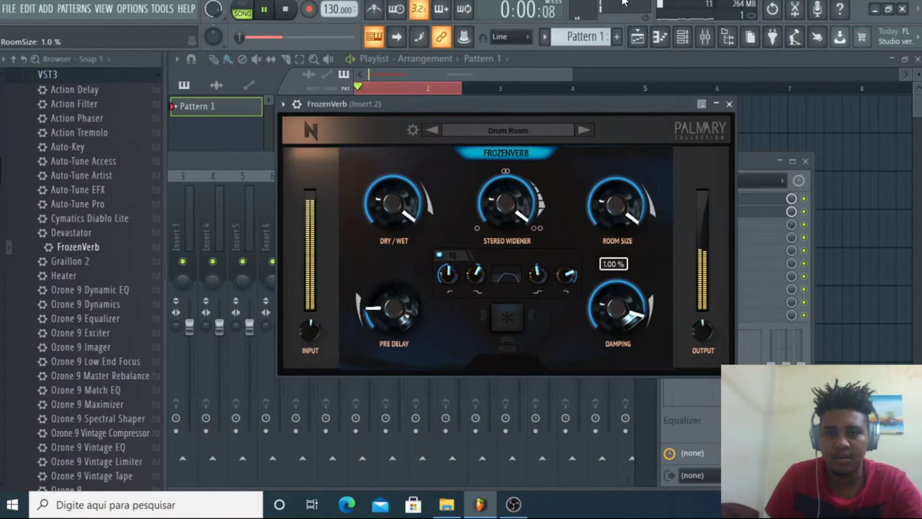
{"action": "left_click_drag", "start_coordinate": [387, 310], "coordinate": [393, 115]}
{"action": "key", "text": "space"}
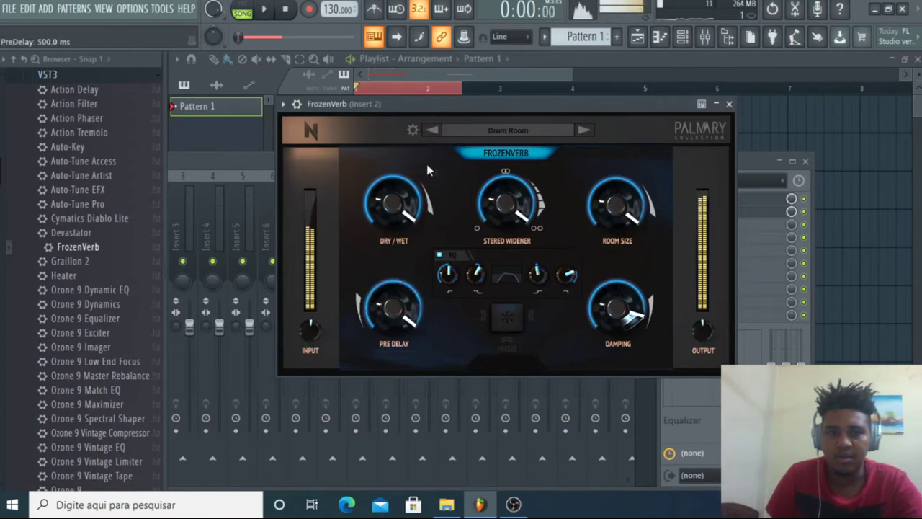
{"action": "key", "text": "space"}
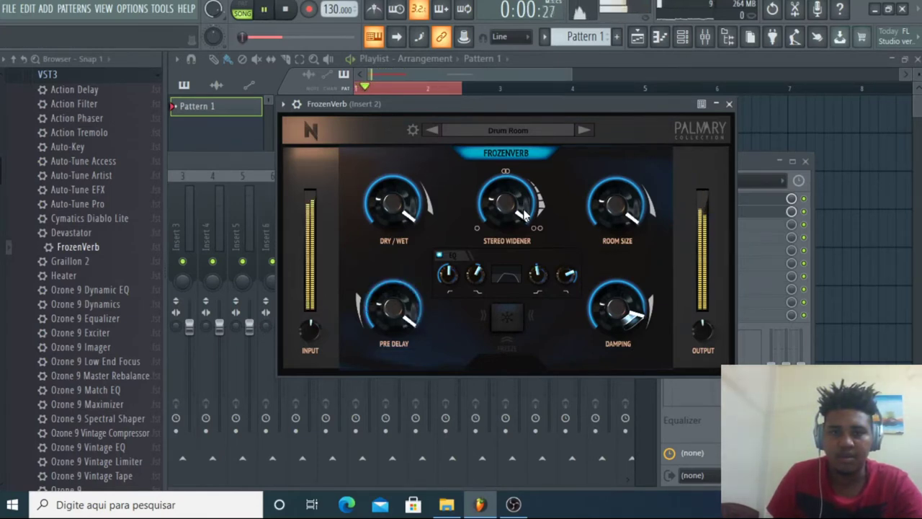
- Lower FrozenVerb's dry/wet to near its minimum, reduce room size to about half and damping slightly, and play the phrase
{"action": "left_click_drag", "start_coordinate": [464, 105], "coordinate": [427, 99]}
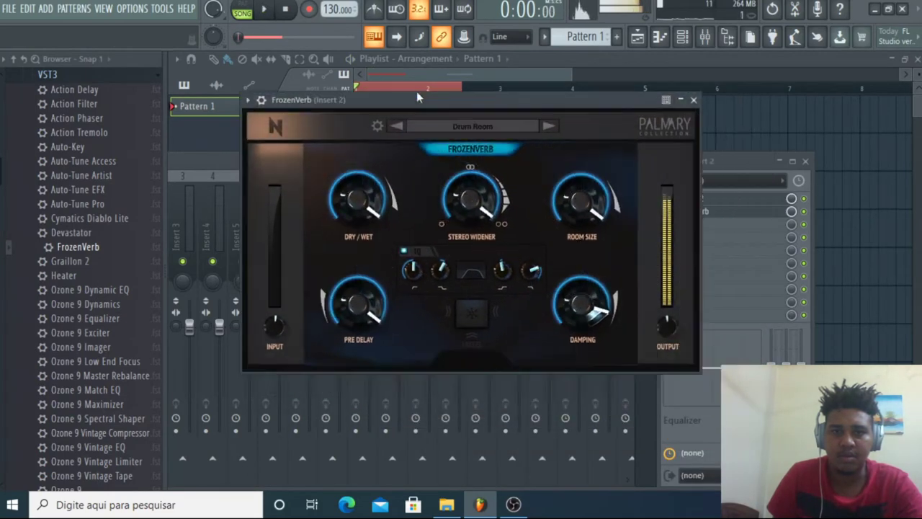
{"action": "left_click_drag", "start_coordinate": [358, 201], "coordinate": [515, 505]}
{"action": "key", "text": "space"}
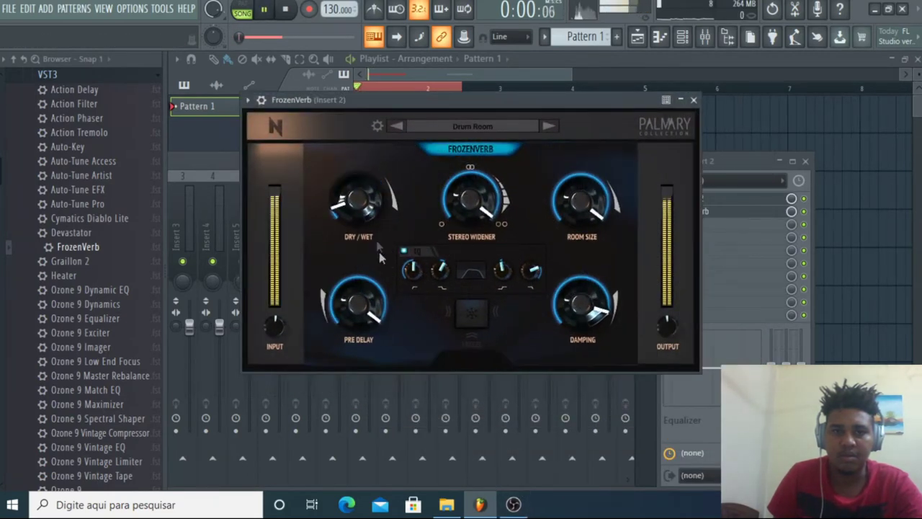
{"action": "left_click_drag", "start_coordinate": [585, 205], "coordinate": [583, 277]}
{"action": "left_click_drag", "start_coordinate": [585, 306], "coordinate": [585, 351]}
{"action": "key", "text": "space"}
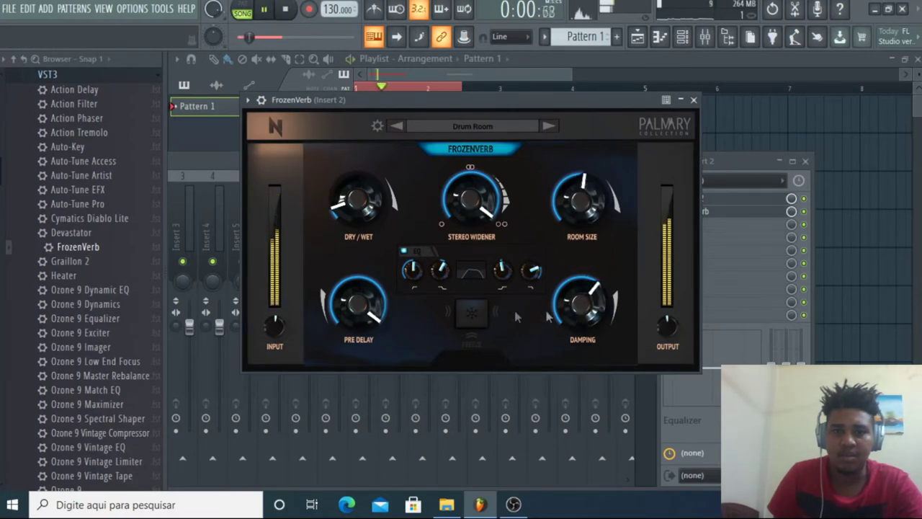
- Reduce FrozenVerb's pre-delay to about a quarter of its range and raise dry/wet and damping slightly during playback
{"action": "left_click_drag", "start_coordinate": [357, 311], "coordinate": [403, 398]}
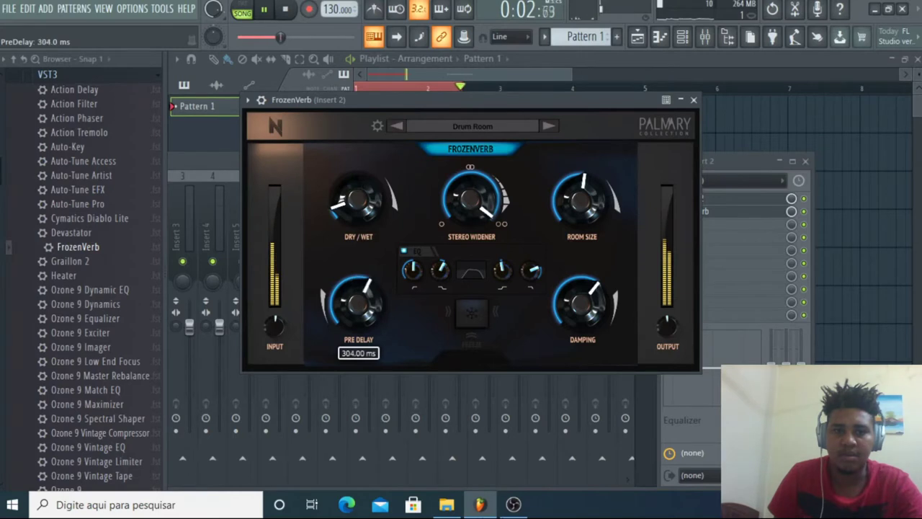
{"action": "left_click_drag", "start_coordinate": [350, 287], "coordinate": [348, 336]}
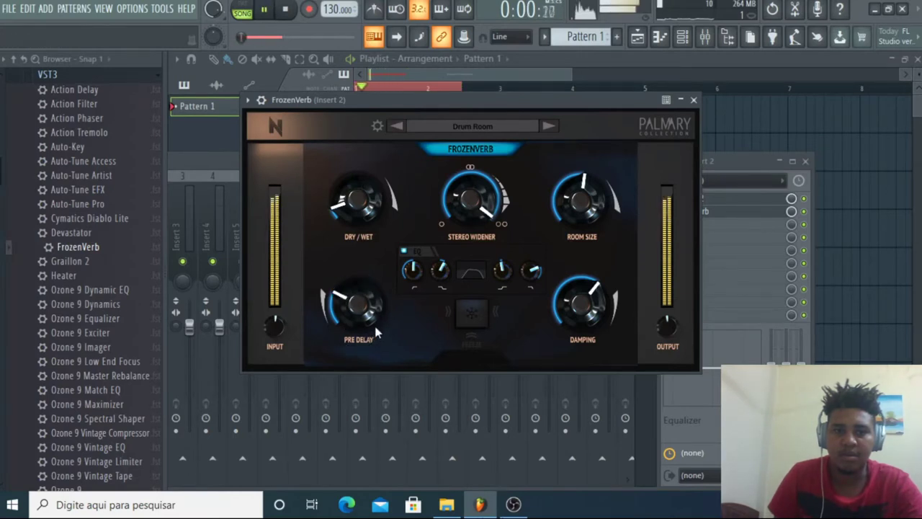
{"action": "left_click_drag", "start_coordinate": [365, 209], "coordinate": [365, 198]}
{"action": "left_click_drag", "start_coordinate": [577, 304], "coordinate": [581, 294]}
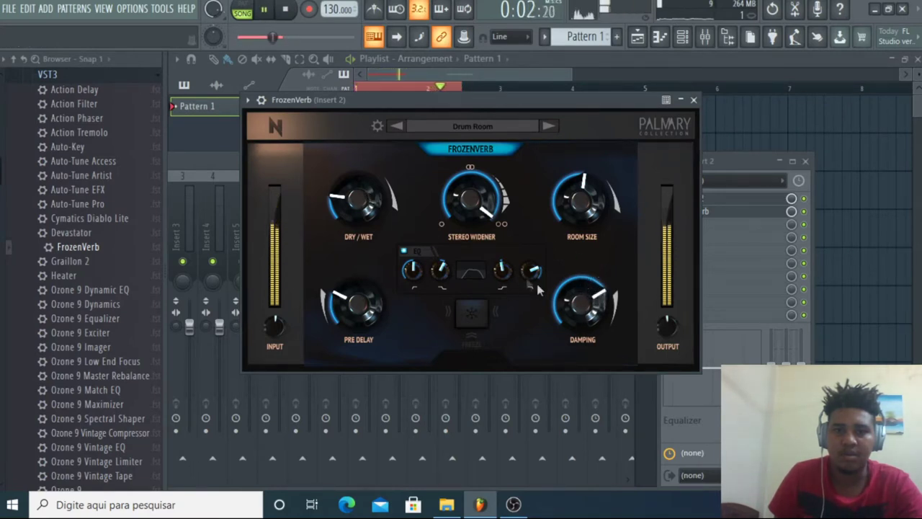
- Set FrozenVerb's EQ high-pass frequency to 42.5 Hz and audition the phrase with Freeze switched on
{"action": "key", "text": "space"}
{"action": "left_click_drag", "start_coordinate": [422, 301], "coordinate": [424, 309]}
{"action": "key", "text": "space"}
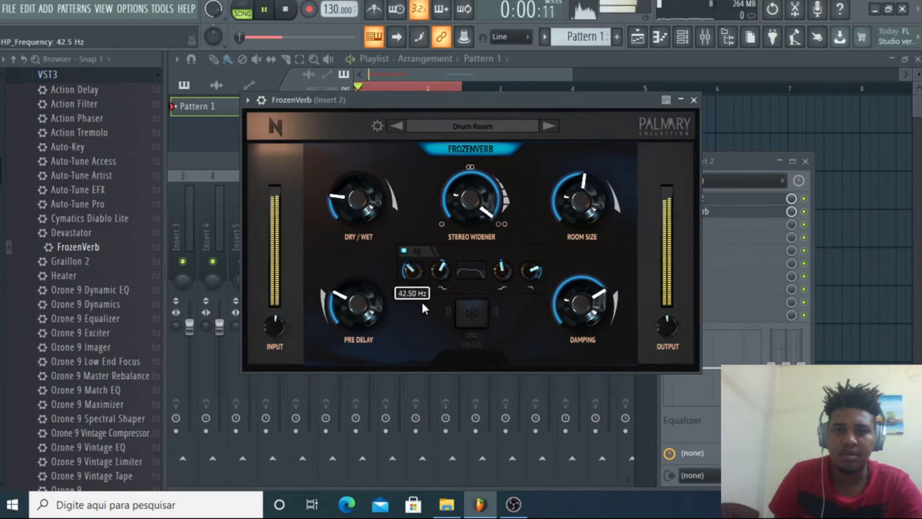
{"action": "key", "text": "space"}
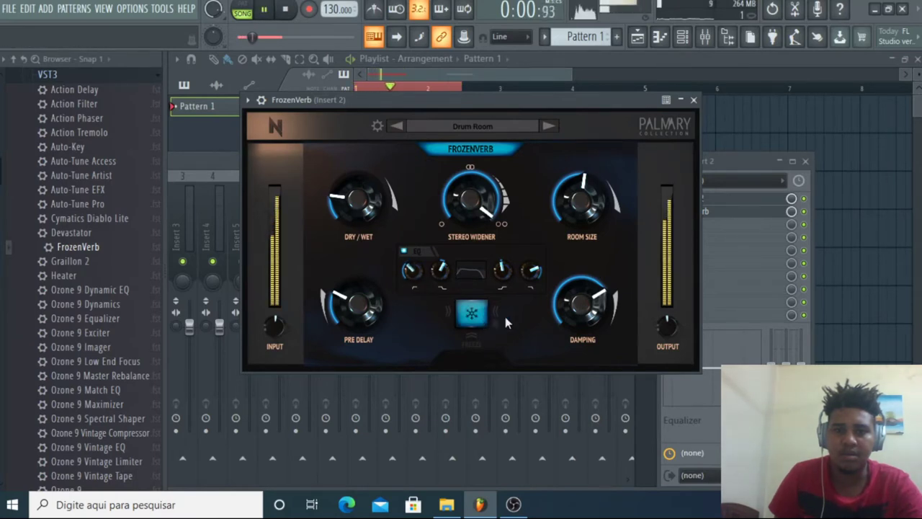
{"action": "key", "text": "space"}
- Look through FrozenVerb's Factory Bank preset categories and close the preset browser without loading another preset
{"action": "left_click", "coordinate": [511, 129]}
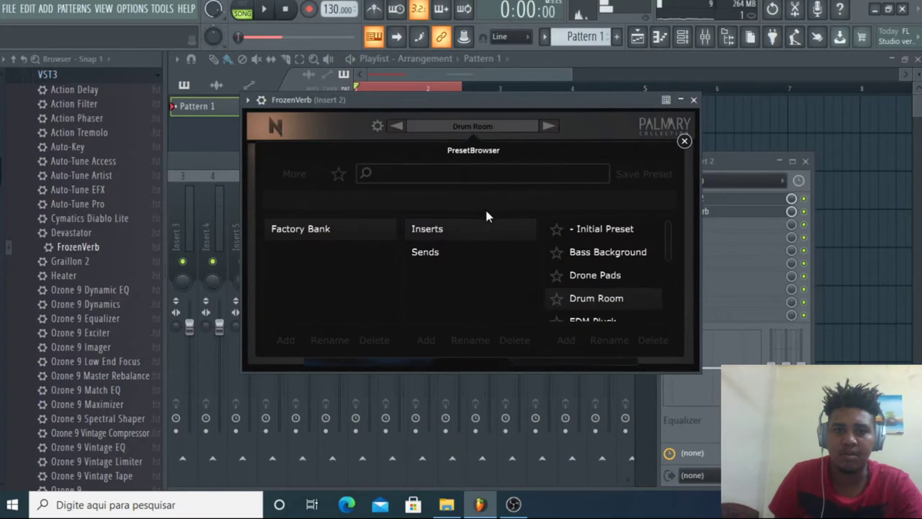
{"action": "left_click", "coordinate": [346, 231]}
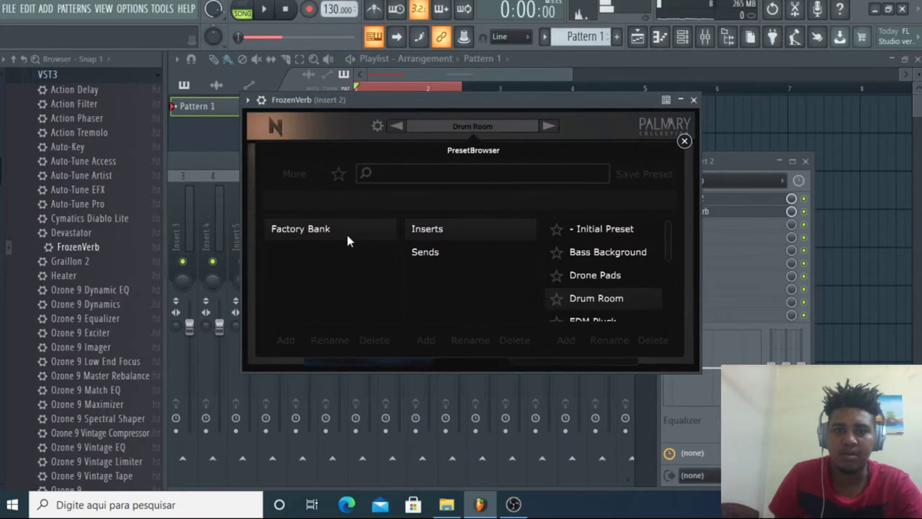
{"action": "left_click", "coordinate": [296, 232]}
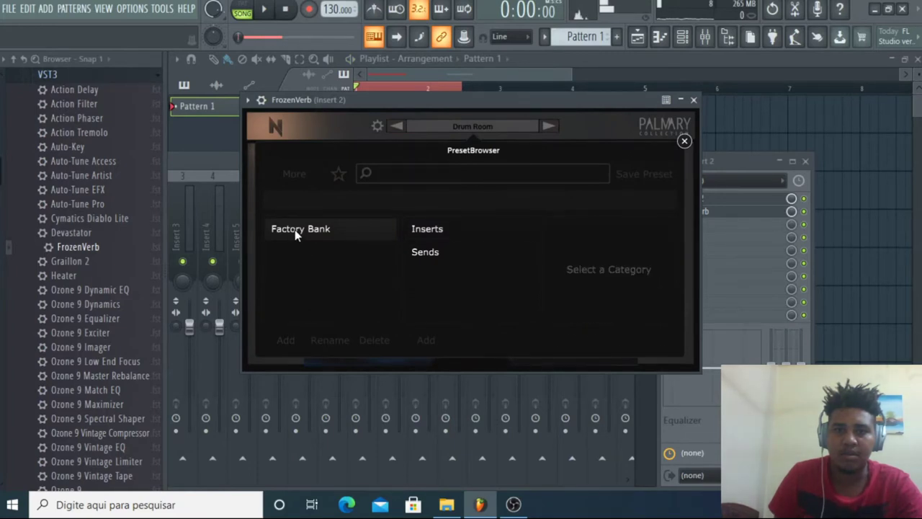
{"action": "left_click", "coordinate": [684, 142]}
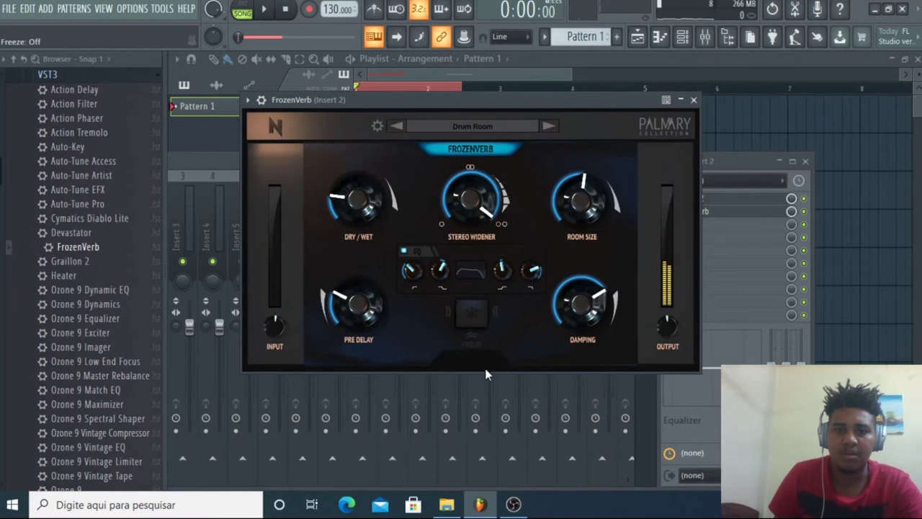
- Play the phrase through the adjusted FrozenVerb twice and stop playback each time
{"action": "left_click", "coordinate": [272, 18]}
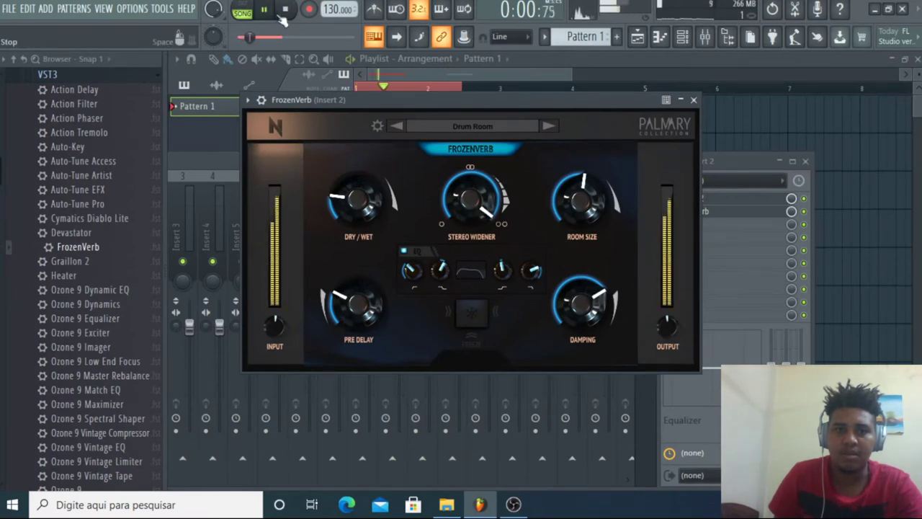
{"action": "left_click", "coordinate": [288, 10]}
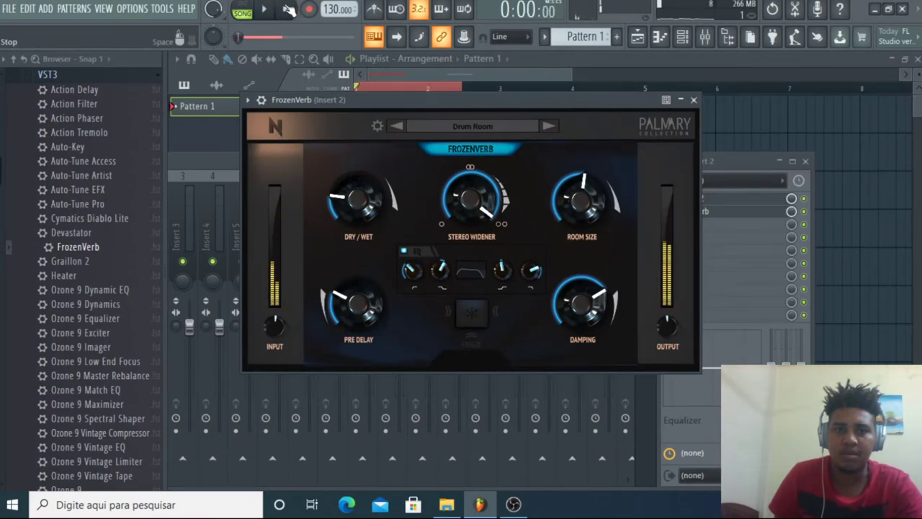
{"action": "left_click", "coordinate": [264, 10]}
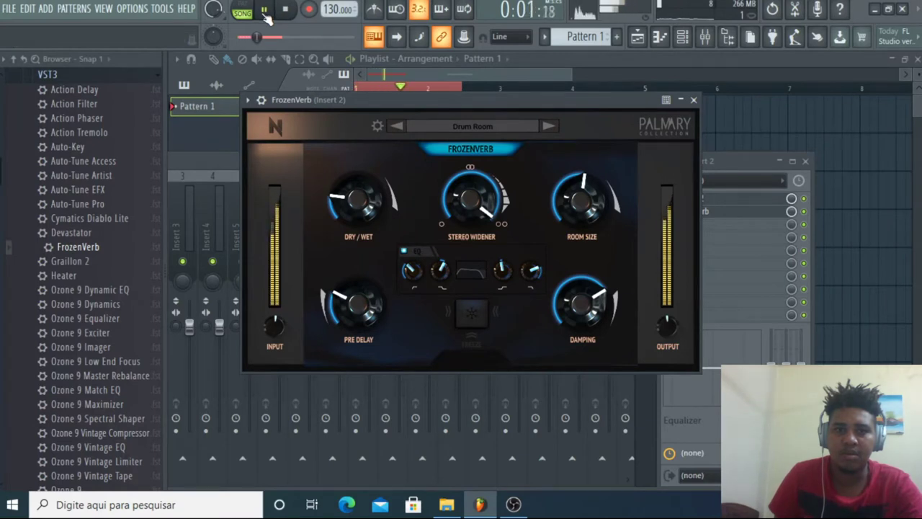
{"action": "left_click", "coordinate": [286, 9]}
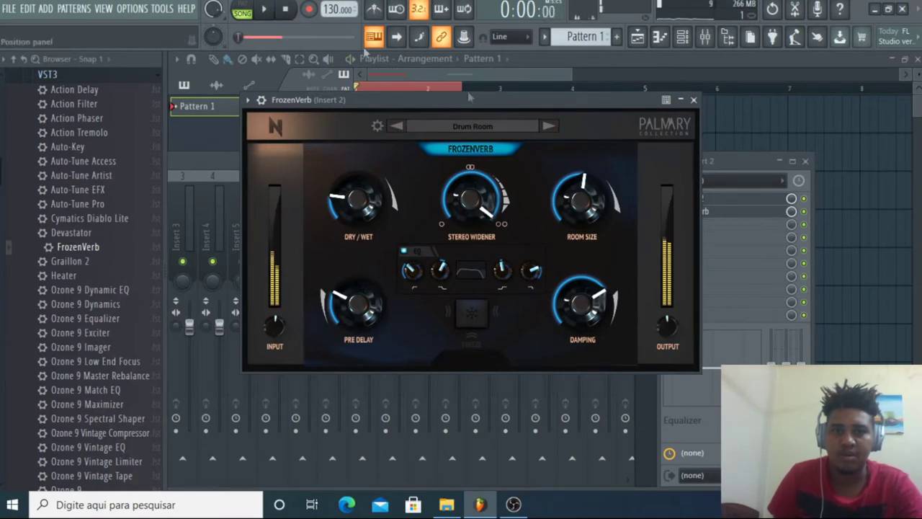
- Load Auto-Tune EFX into slot 3 of Insert 2 and set its retune speed to 0 during playback
{"action": "left_click", "coordinate": [738, 161]}
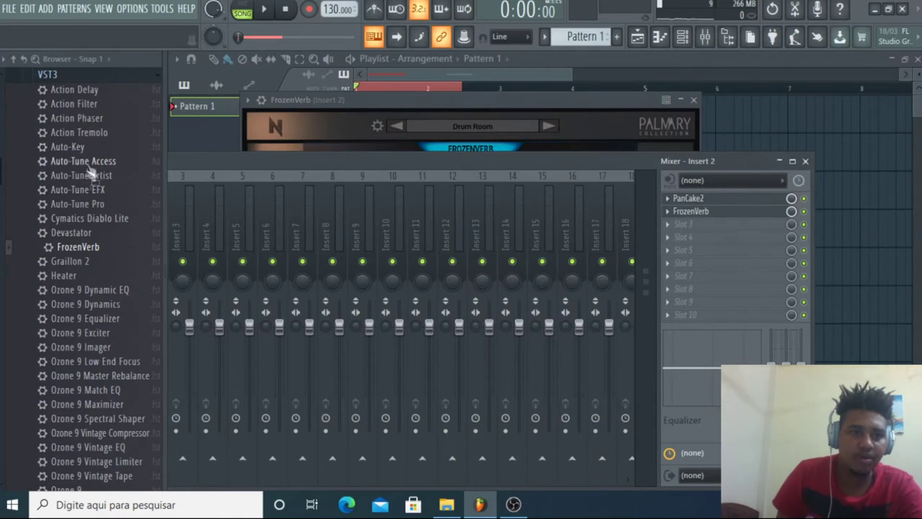
{"action": "left_click_drag", "start_coordinate": [92, 196], "coordinate": [678, 223]}
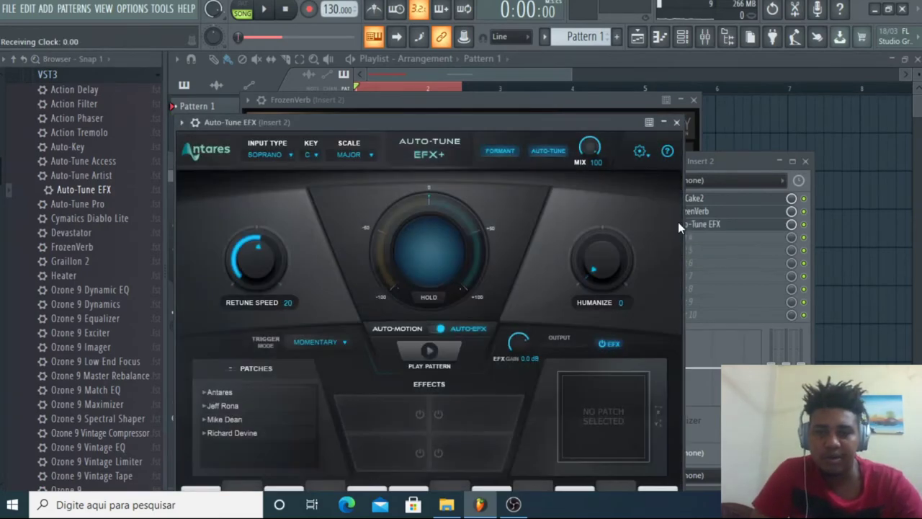
{"action": "left_click_drag", "start_coordinate": [414, 132], "coordinate": [409, 108]}
{"action": "key", "text": "space"}
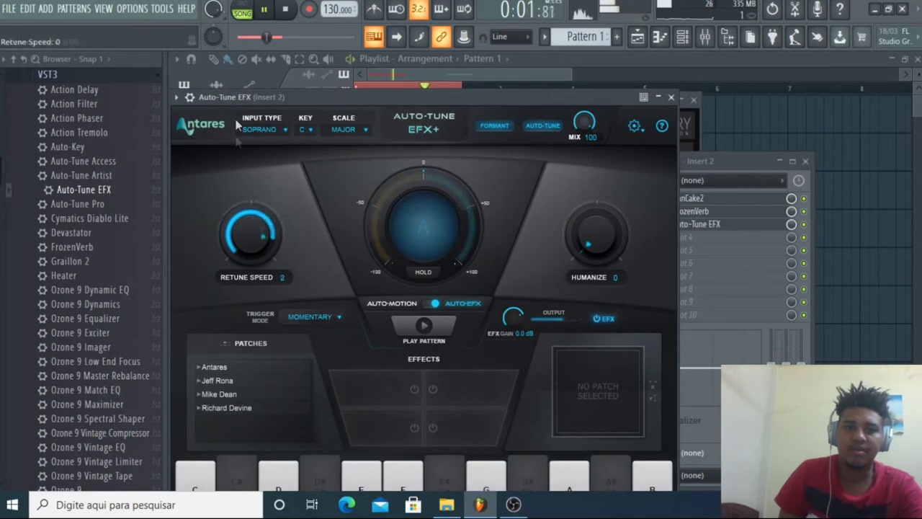
- Load Auto-Key into slot 4 of Insert 2, send its detected key and scale to Auto-Tune, and close it
{"action": "left_click_drag", "start_coordinate": [78, 154], "coordinate": [741, 241]}
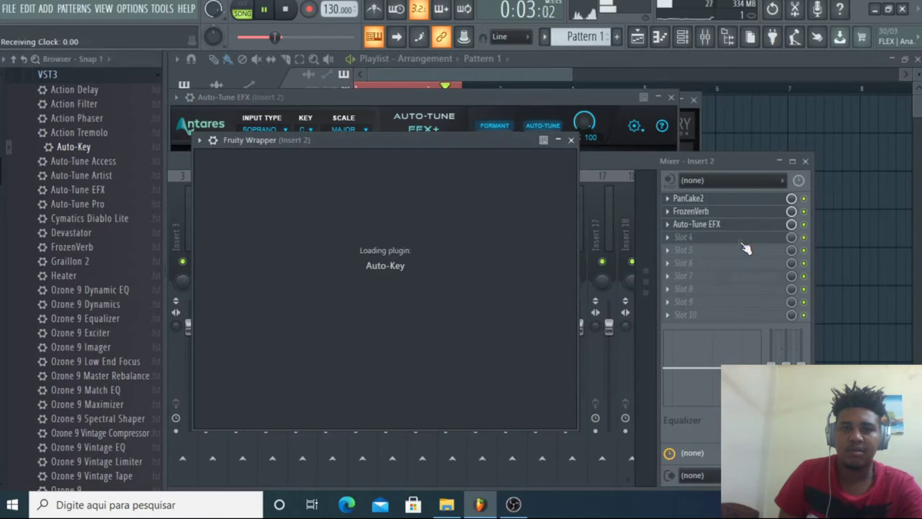
{"action": "left_click_drag", "start_coordinate": [395, 154], "coordinate": [736, 183]}
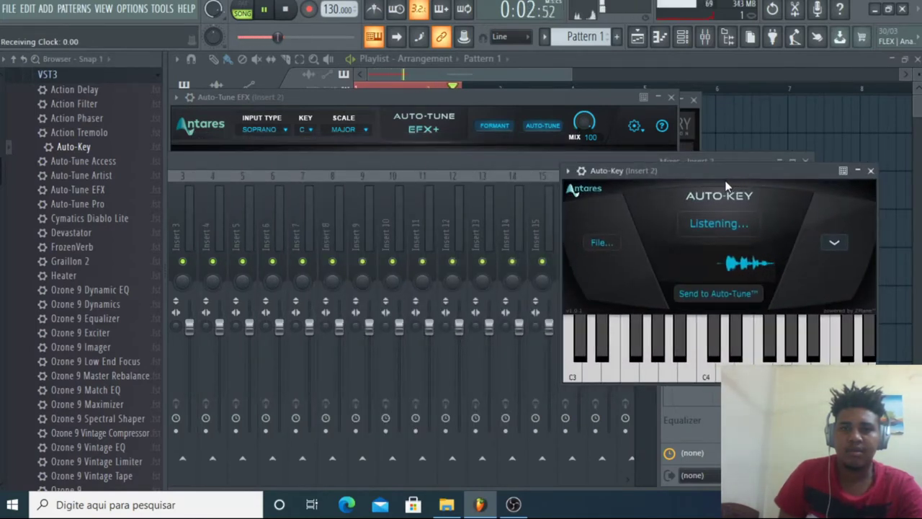
{"action": "left_click", "coordinate": [726, 293]}
{"action": "left_click", "coordinate": [871, 171]}
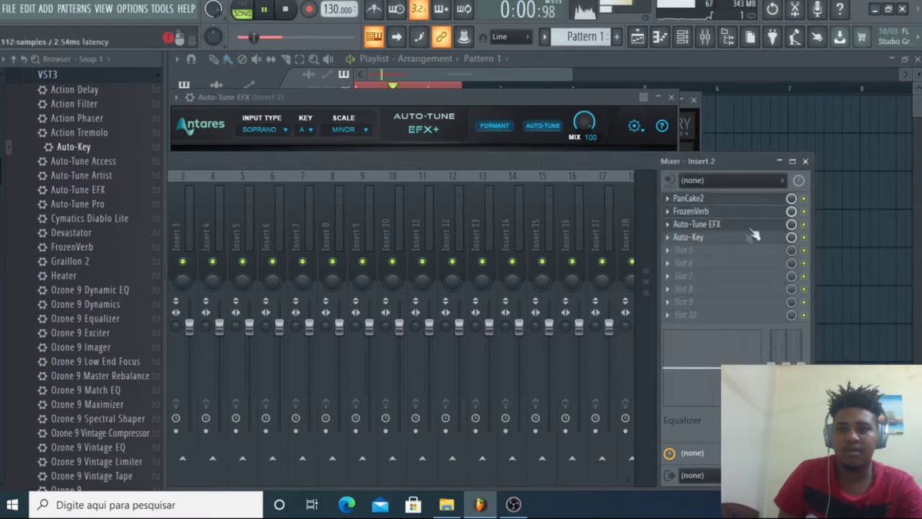
- Delete the Auto-Key plugin from slot 4 of Insert 2
{"action": "left_click", "coordinate": [668, 247]}
{"action": "left_click", "coordinate": [718, 198]}
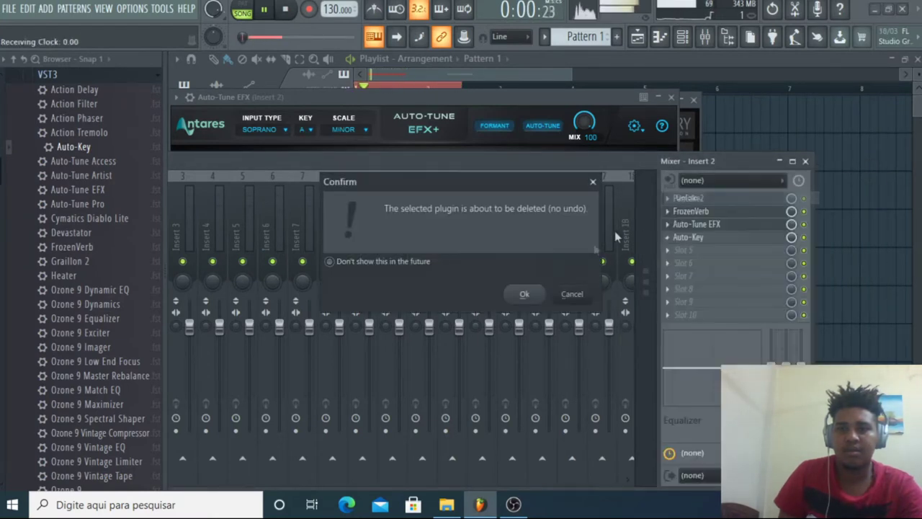
{"action": "left_click", "coordinate": [526, 296]}
- Set Auto-Tune EFX's input type to Alto/Tenor and stop playback
{"action": "left_click", "coordinate": [451, 99]}
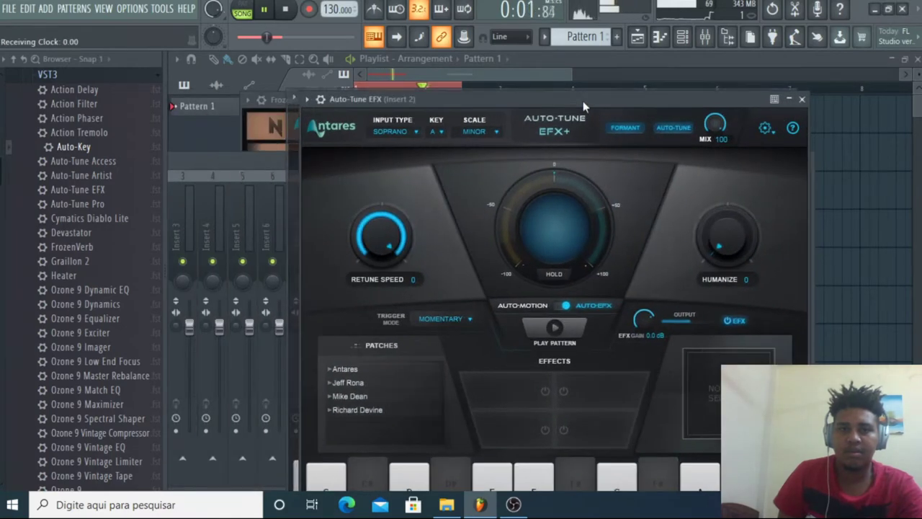
{"action": "left_click", "coordinate": [416, 132]}
{"action": "left_click", "coordinate": [410, 161]}
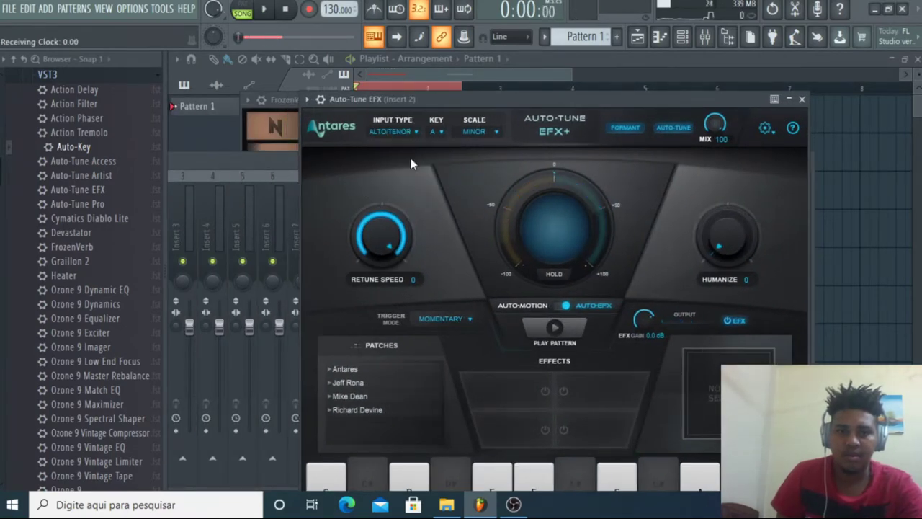
{"action": "left_click", "coordinate": [286, 10]}
- Play the phrase and set Auto-Tune EFX's humanize to 38 and its retune speed to 6
{"action": "key", "text": "space"}
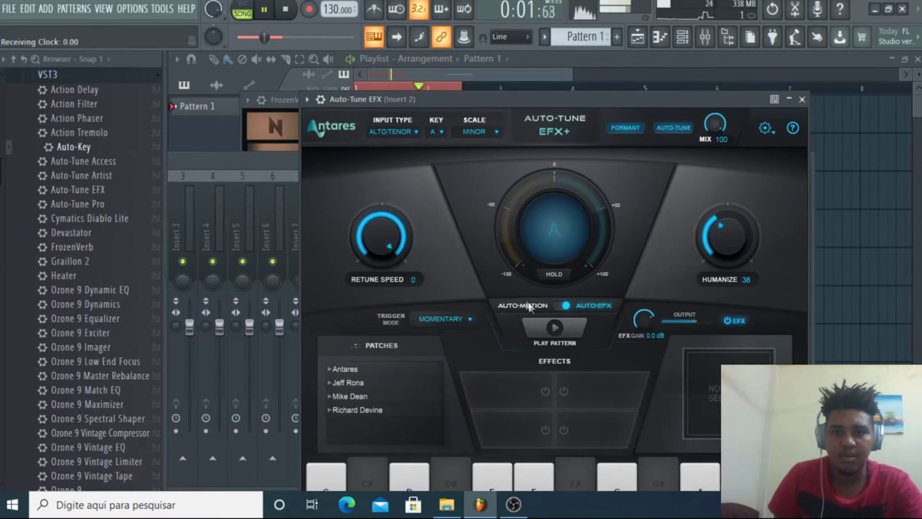
{"action": "left_click_drag", "start_coordinate": [381, 246], "coordinate": [382, 286]}
{"action": "left_click_drag", "start_coordinate": [384, 246], "coordinate": [410, 240]}
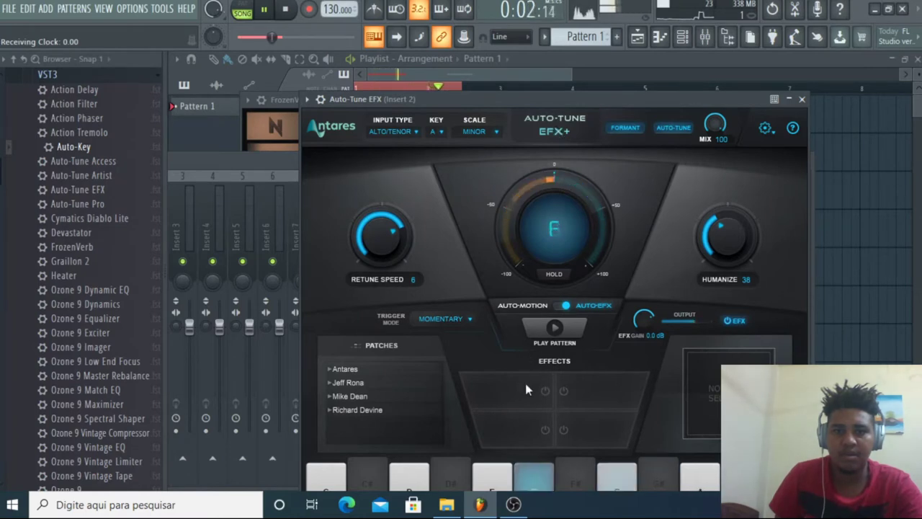
- Audition Antares Vocode patches in Auto-Tune EFX, starting with Bright Vocoder and trying others below it
{"action": "left_click", "coordinate": [332, 369]}
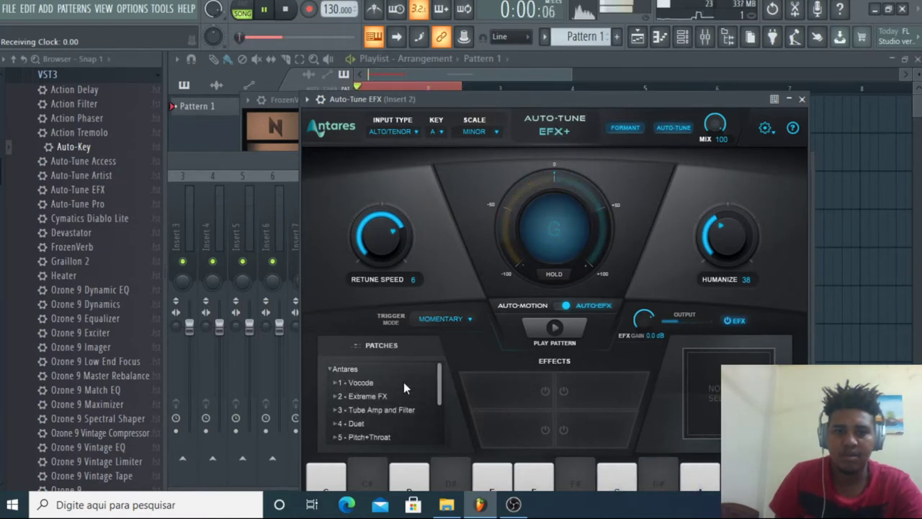
{"action": "left_click", "coordinate": [352, 383]}
{"action": "left_click", "coordinate": [357, 398]}
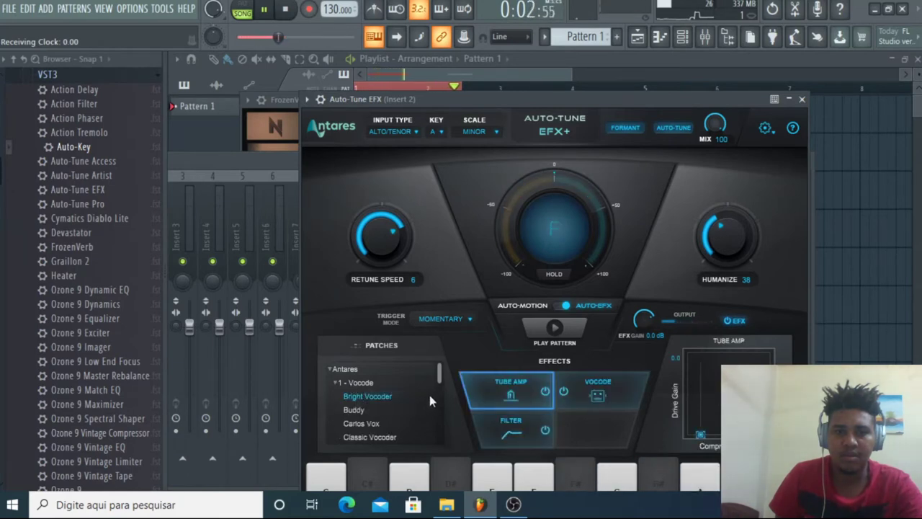
{"action": "left_click_drag", "start_coordinate": [440, 372], "coordinate": [438, 378]}
{"action": "left_click", "coordinate": [391, 383]}
{"action": "left_click", "coordinate": [390, 402]}
{"action": "scroll", "coordinate": [390, 422], "scroll_direction": "down", "scroll_amount": 5}
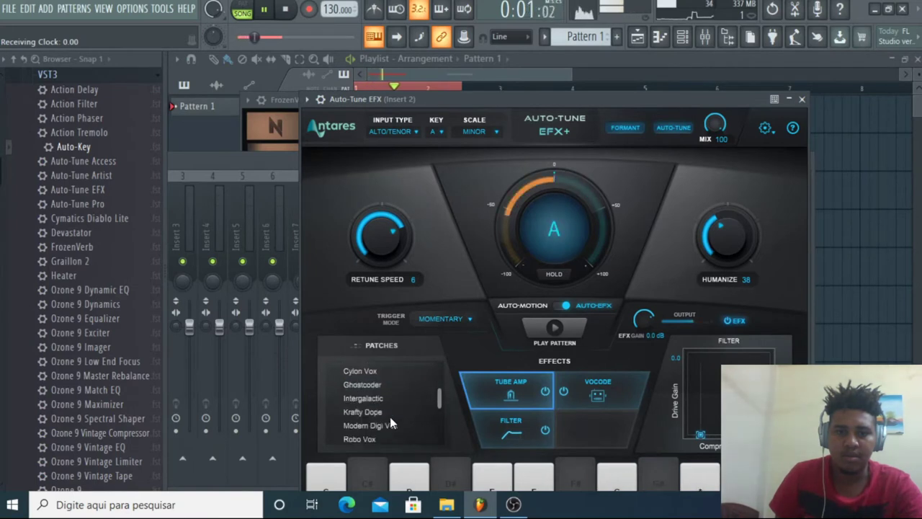
- Try more patches across the Vocode category, finishing with Modern Digi Vox and Robo Vox
{"action": "left_click", "coordinate": [388, 387]}
{"action": "scroll", "coordinate": [389, 389], "scroll_direction": "up", "scroll_amount": 3}
{"action": "left_click", "coordinate": [388, 393]}
{"action": "left_click", "coordinate": [381, 407]}
{"action": "scroll", "coordinate": [382, 407], "scroll_direction": "down", "scroll_amount": 5}
{"action": "left_click", "coordinate": [383, 395]}
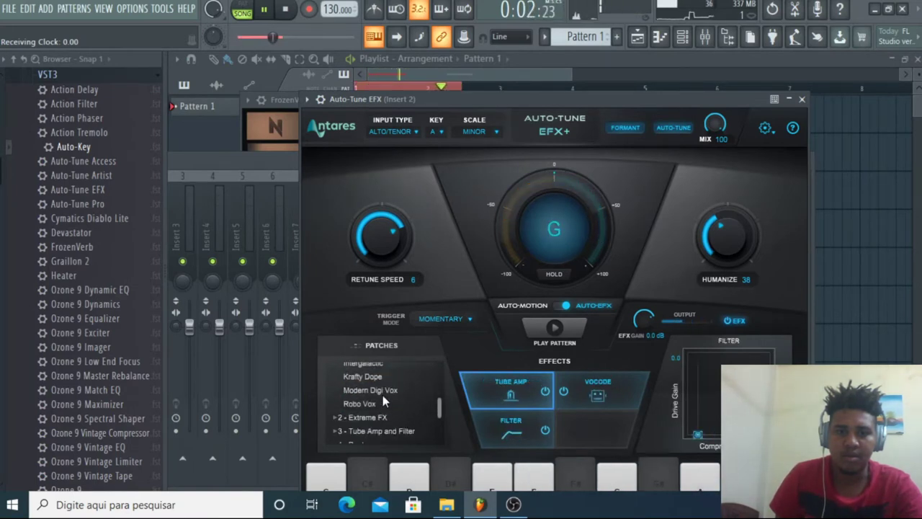
{"action": "left_click", "coordinate": [381, 404]}
{"action": "scroll", "coordinate": [381, 403], "scroll_direction": "down", "scroll_amount": 3}
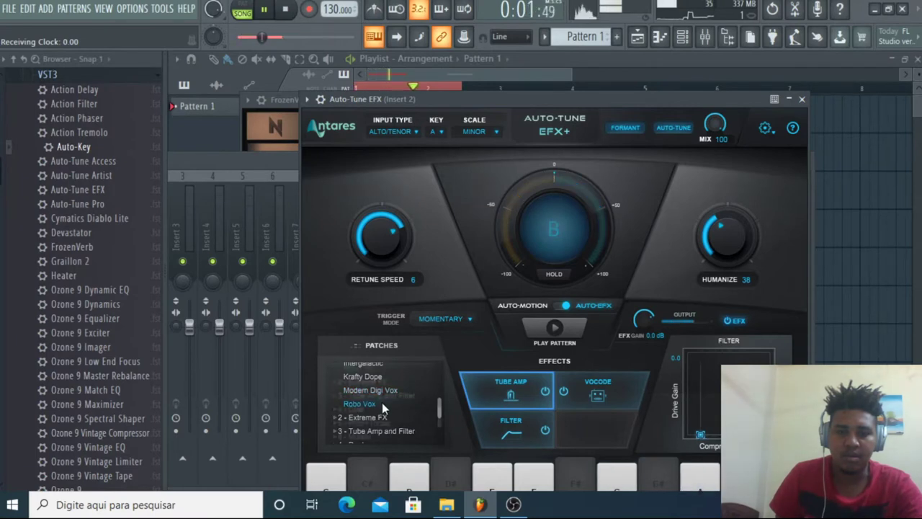
- Load the DISSONANCE patch from the Extreme FX category and collapse the Vocode category
{"action": "left_click", "coordinate": [336, 383]}
{"action": "left_click", "coordinate": [370, 397]}
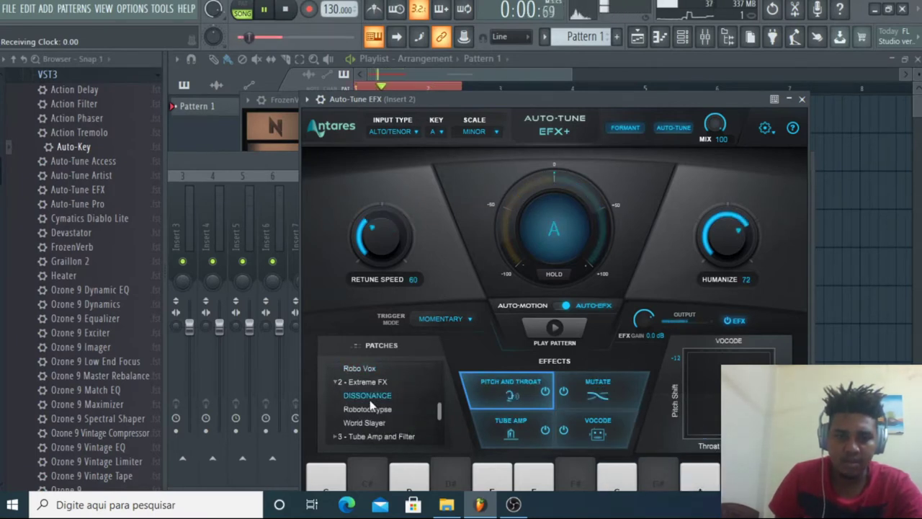
{"action": "scroll", "coordinate": [369, 401], "scroll_direction": "up", "scroll_amount": 5}
{"action": "scroll", "coordinate": [369, 400], "scroll_direction": "up", "scroll_amount": 2}
{"action": "left_click", "coordinate": [335, 382]}
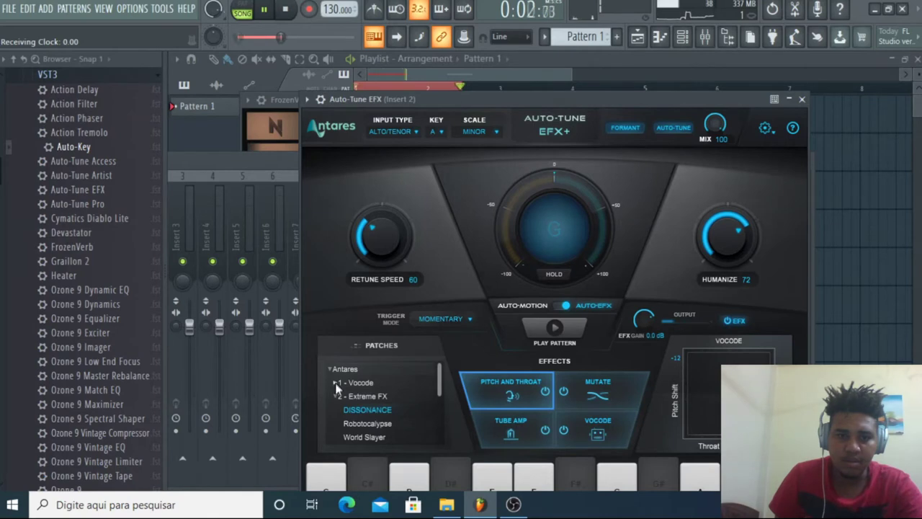
{"action": "scroll", "coordinate": [378, 418], "scroll_direction": "down", "scroll_amount": 1}
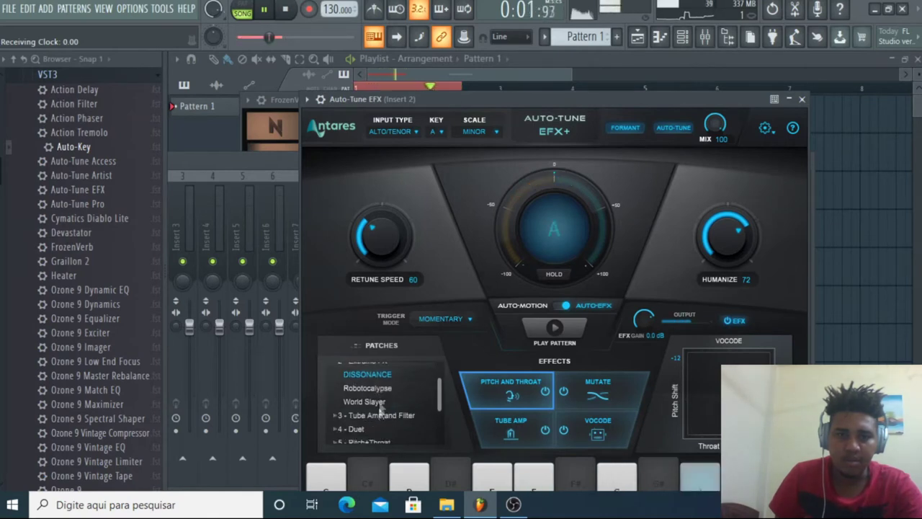
- Audition the Robotocalypse and World Slayer patches, and adjust the retune speed on World Slayer
{"action": "left_click", "coordinate": [381, 390]}
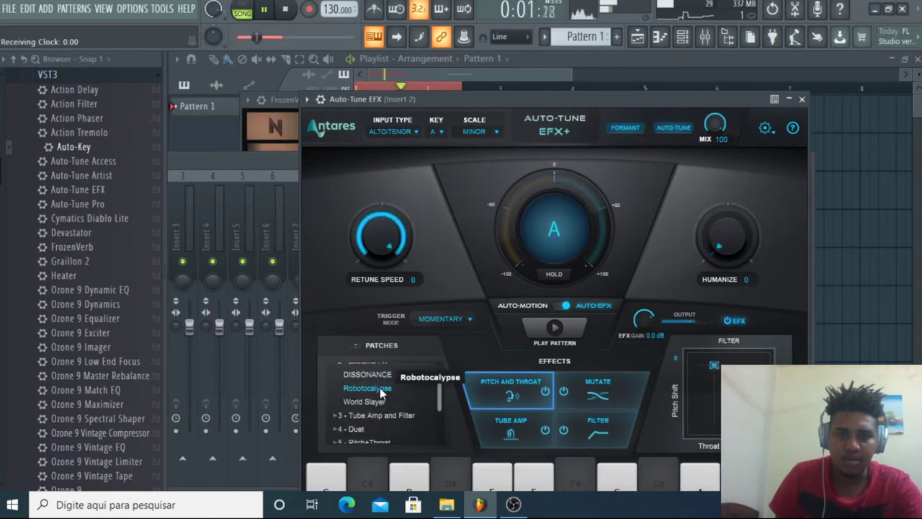
{"action": "left_click", "coordinate": [380, 401]}
{"action": "left_click_drag", "start_coordinate": [386, 240], "coordinate": [417, 354]}
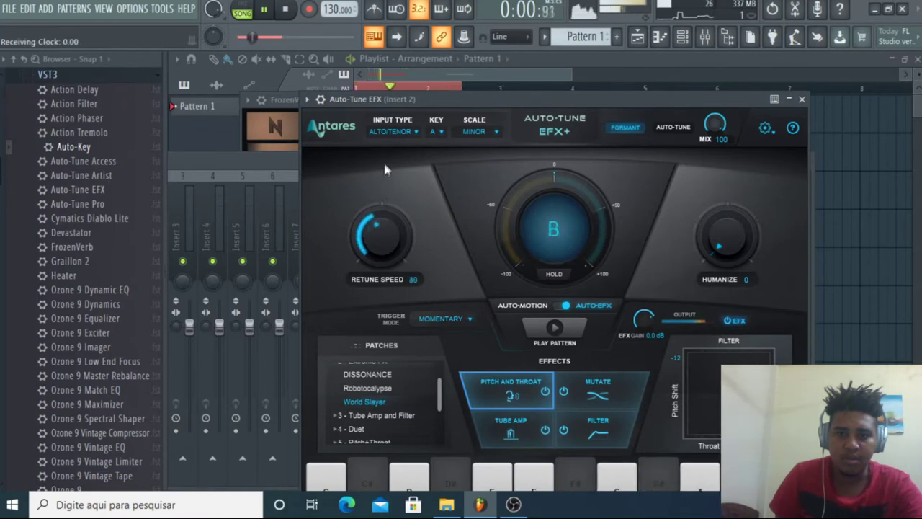
- Reload the Robotocalypse patch and adjust its pitch shift in the Pitch and Throat effect
{"action": "left_click", "coordinate": [370, 388]}
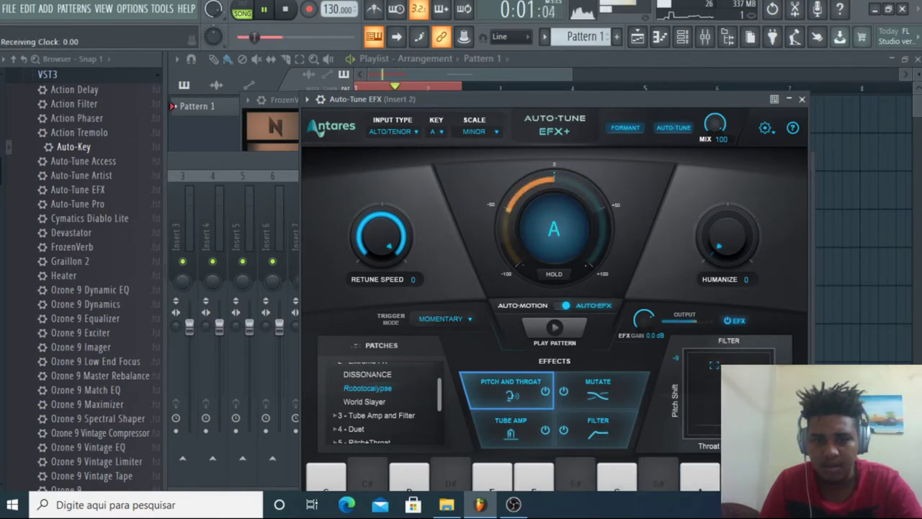
{"action": "left_click_drag", "start_coordinate": [716, 430], "coordinate": [724, 374]}
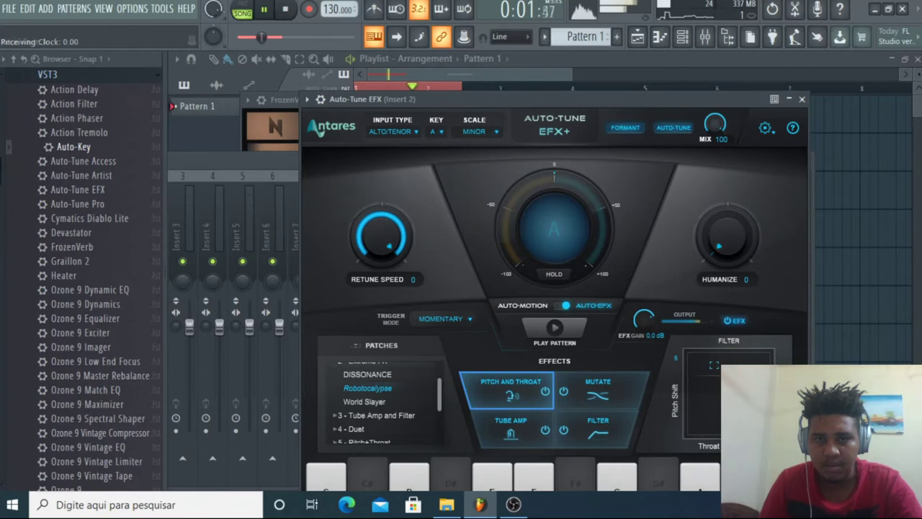
- Audition the World Slayer patch and several Tube Amp and Filter patches, including Extreme Distortion, Lil' Boost and Limit, and Smooth and Warm
{"action": "left_click", "coordinate": [389, 401]}
{"action": "scroll", "coordinate": [389, 400], "scroll_direction": "down", "scroll_amount": 1}
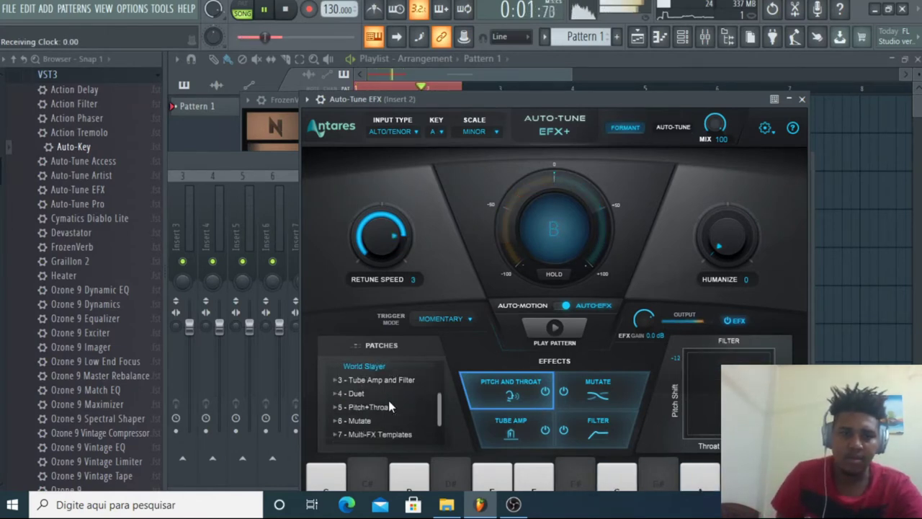
{"action": "left_click", "coordinate": [337, 379]}
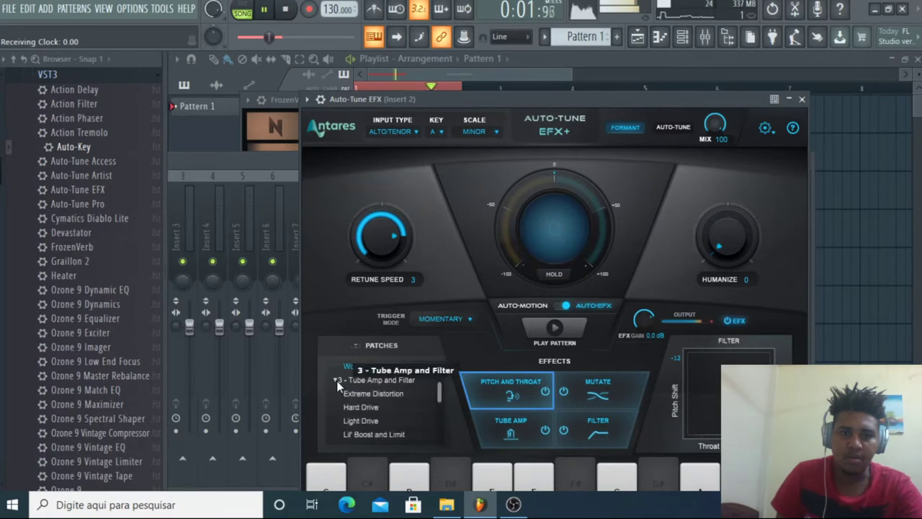
{"action": "left_click", "coordinate": [370, 406]}
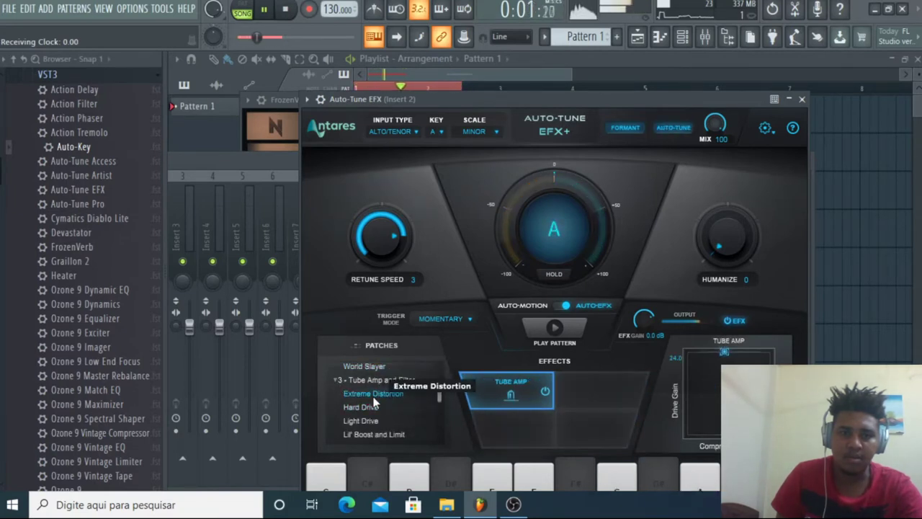
{"action": "scroll", "coordinate": [373, 405], "scroll_direction": "down", "scroll_amount": 1}
{"action": "left_click", "coordinate": [374, 400]}
{"action": "scroll", "coordinate": [374, 401], "scroll_direction": "up", "scroll_amount": 3}
{"action": "scroll", "coordinate": [373, 401], "scroll_direction": "down", "scroll_amount": 5}
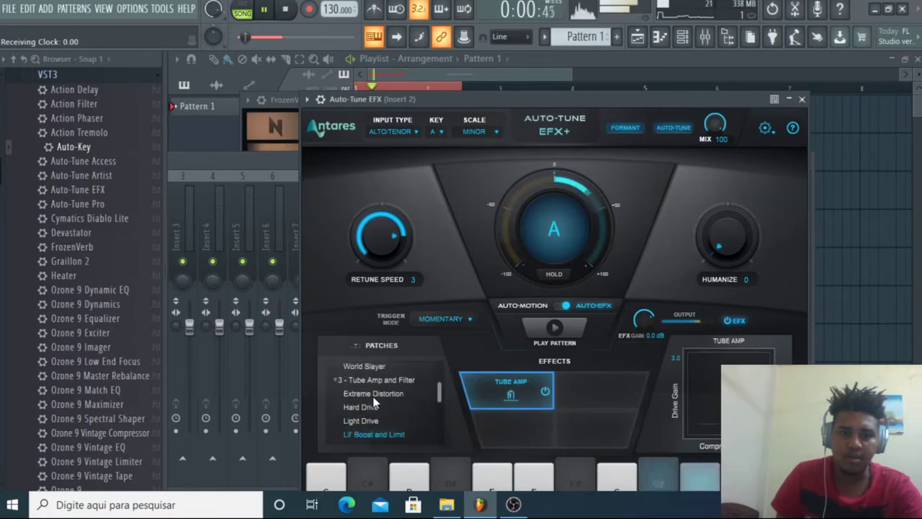
{"action": "left_click", "coordinate": [372, 384]}
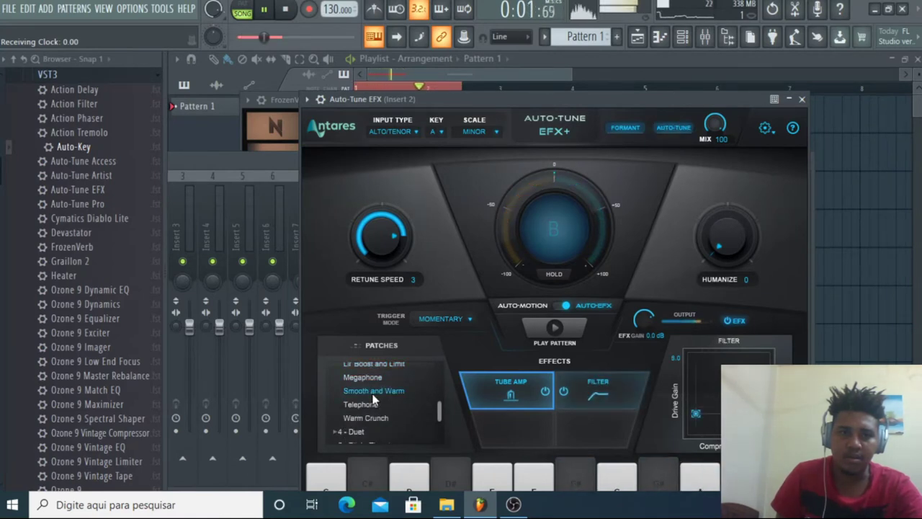
{"action": "left_click", "coordinate": [374, 405]}
{"action": "scroll", "coordinate": [374, 409], "scroll_direction": "up", "scroll_amount": 2}
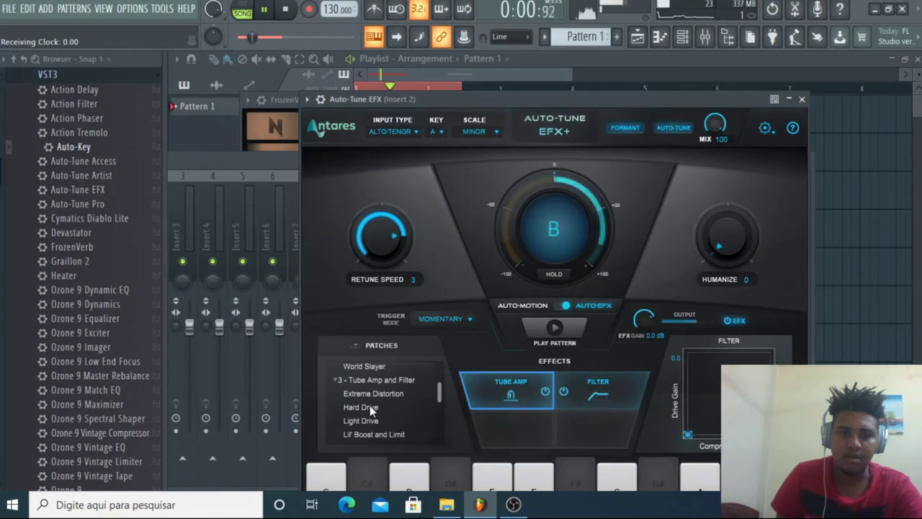
{"action": "left_click", "coordinate": [338, 380]}
- Audition patches from the Duet category, including Simple Double
{"action": "left_click", "coordinate": [338, 394]}
{"action": "left_click", "coordinate": [356, 407]}
{"action": "scroll", "coordinate": [356, 411], "scroll_direction": "down", "scroll_amount": 1}
{"action": "left_click", "coordinate": [374, 399]}
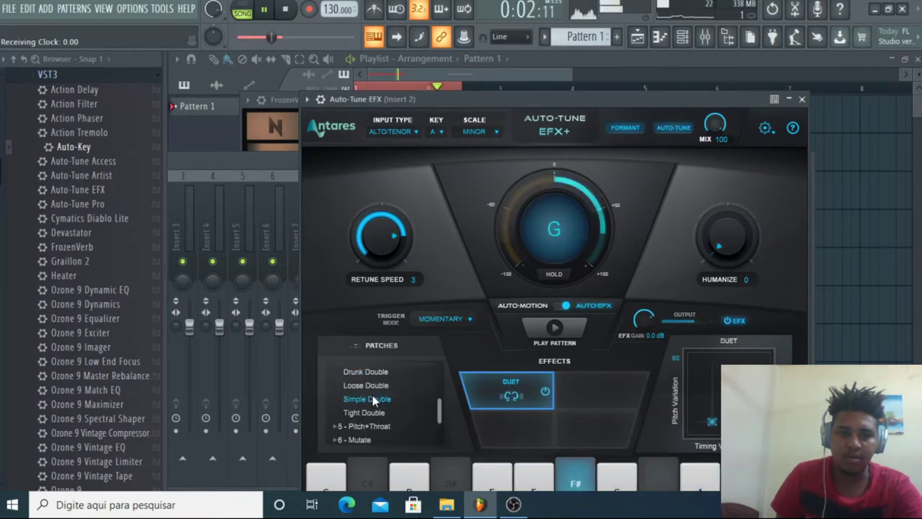
{"action": "scroll", "coordinate": [375, 390], "scroll_direction": "down", "scroll_amount": 1}
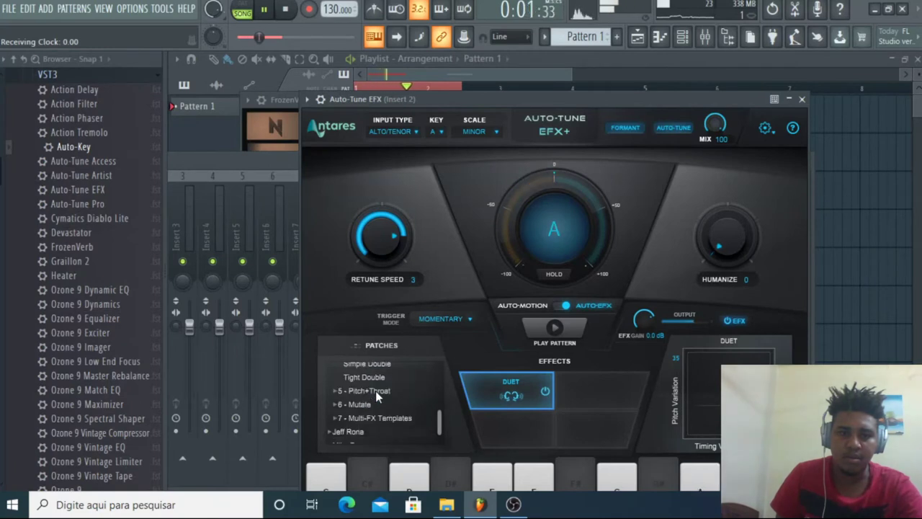
- Try Hyper Tremolo from the Mutate category and load the Ring Mod Octaver patch
{"action": "left_click", "coordinate": [344, 405]}
{"action": "left_click", "coordinate": [358, 423]}
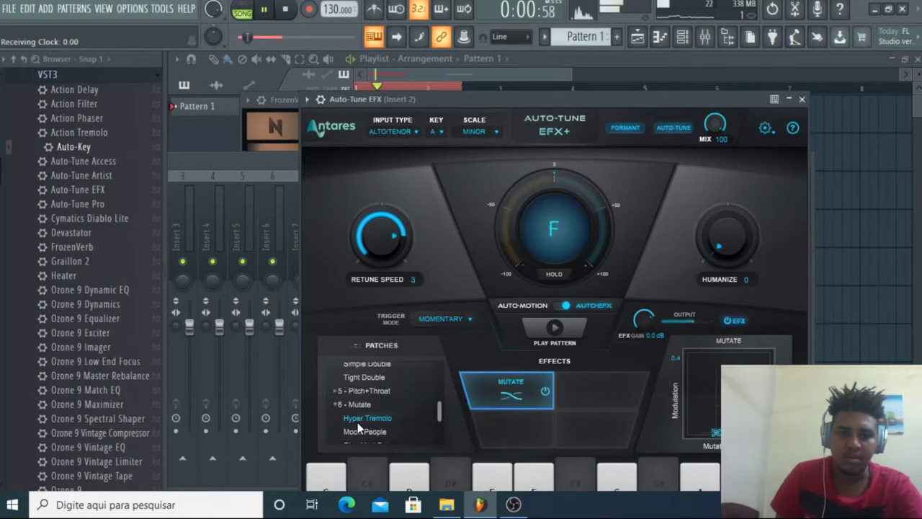
{"action": "scroll", "coordinate": [359, 425], "scroll_direction": "down", "scroll_amount": 1}
{"action": "left_click", "coordinate": [373, 375]}
{"action": "scroll", "coordinate": [377, 380], "scroll_direction": "up", "scroll_amount": 1}
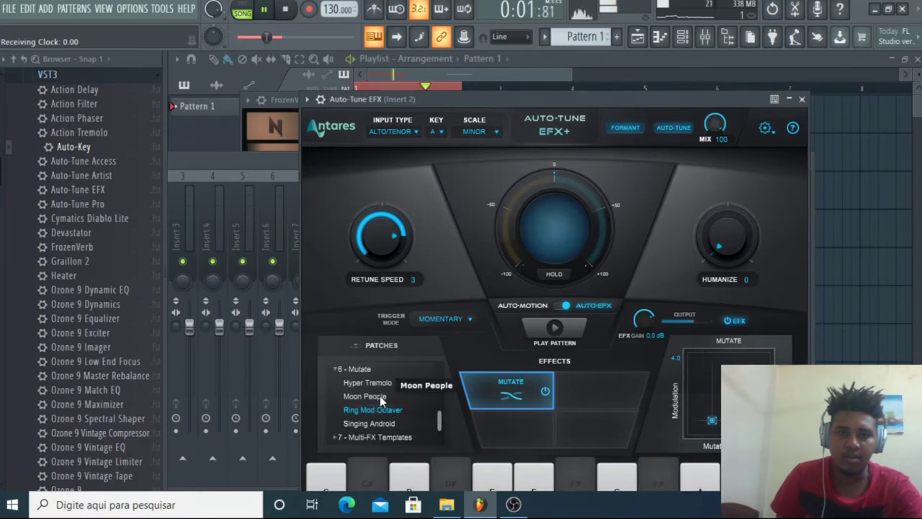
{"action": "left_click_drag", "start_coordinate": [384, 242], "coordinate": [373, 153]}
- Stop playback, add The Sauce from the VST3 effects to slot 4 of Insert 2, and move its window into view
{"action": "left_click", "coordinate": [256, 166]}
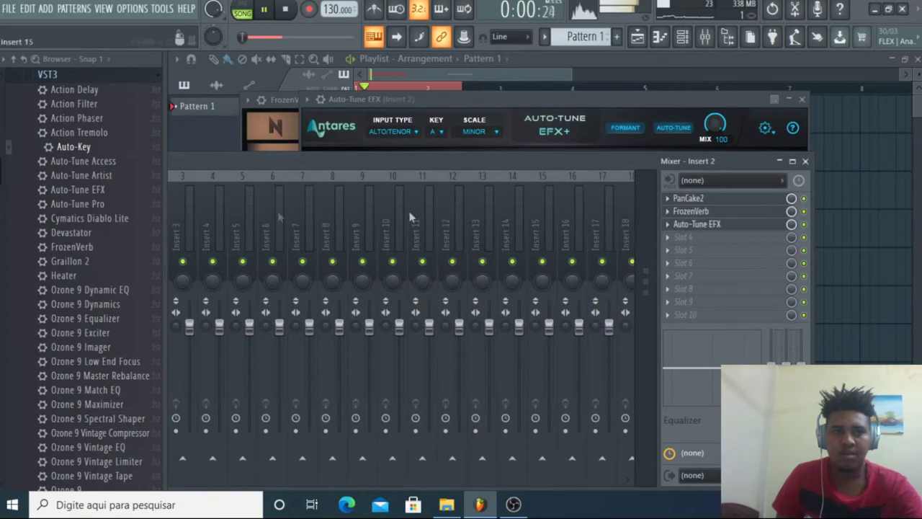
{"action": "key", "text": "space"}
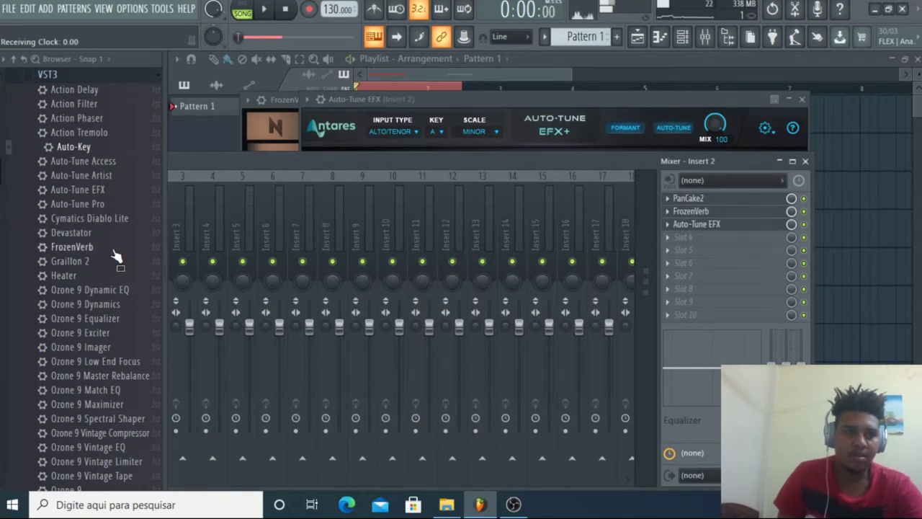
{"action": "scroll", "coordinate": [88, 216], "scroll_direction": "up", "scroll_amount": 2}
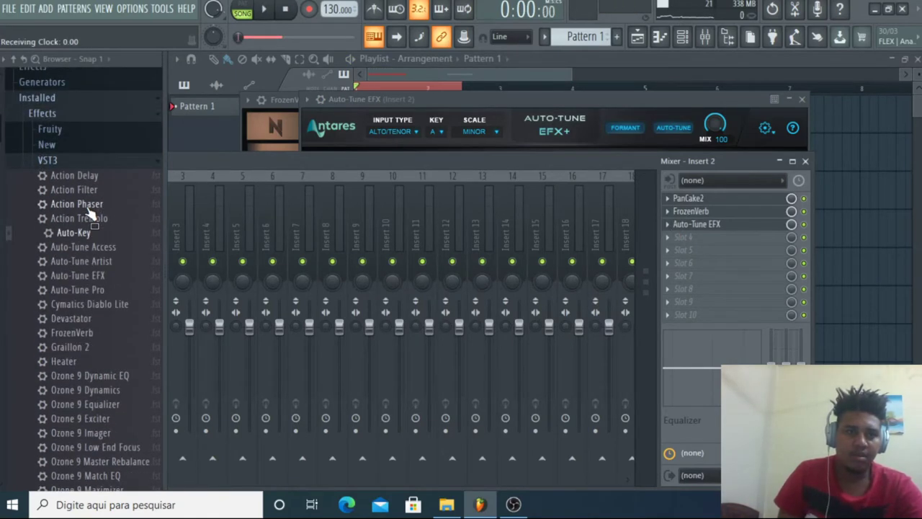
{"action": "left_click", "coordinate": [72, 165]}
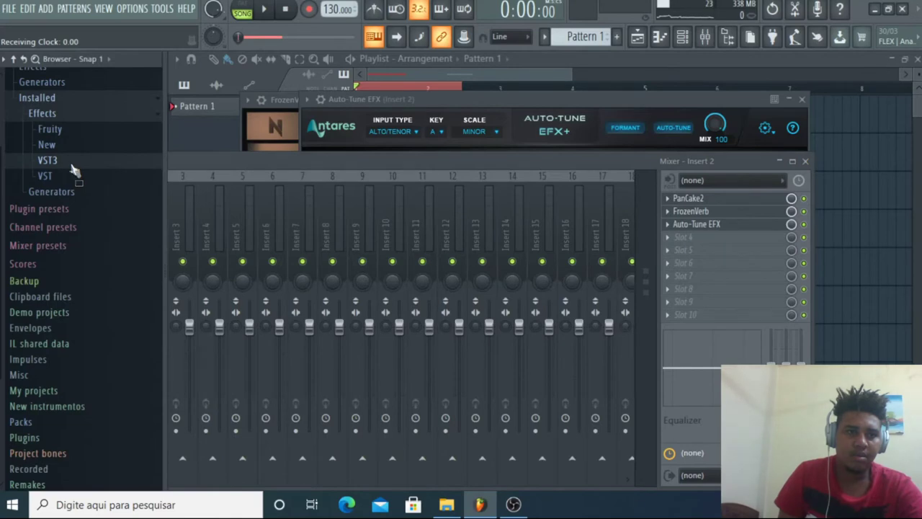
{"action": "left_click", "coordinate": [72, 166]}
{"action": "scroll", "coordinate": [72, 154], "scroll_direction": "down", "scroll_amount": 5}
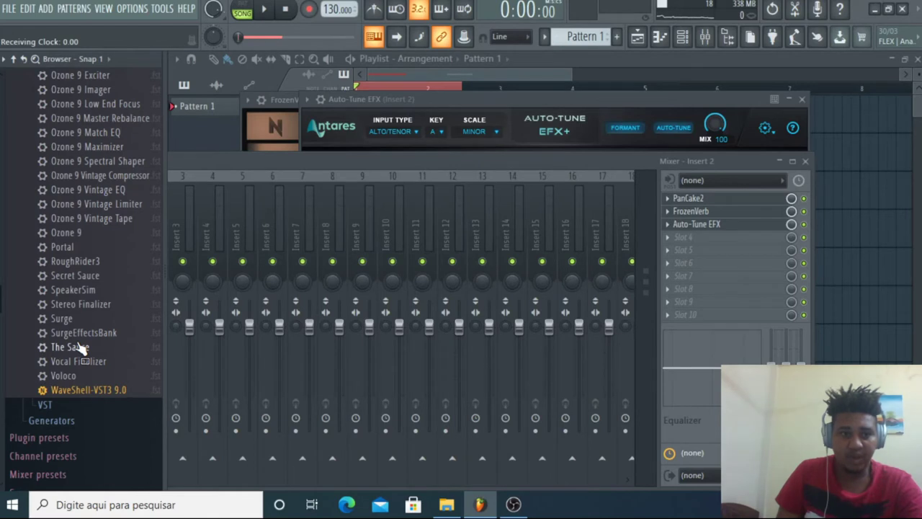
{"action": "left_click_drag", "start_coordinate": [311, 315], "coordinate": [730, 234]}
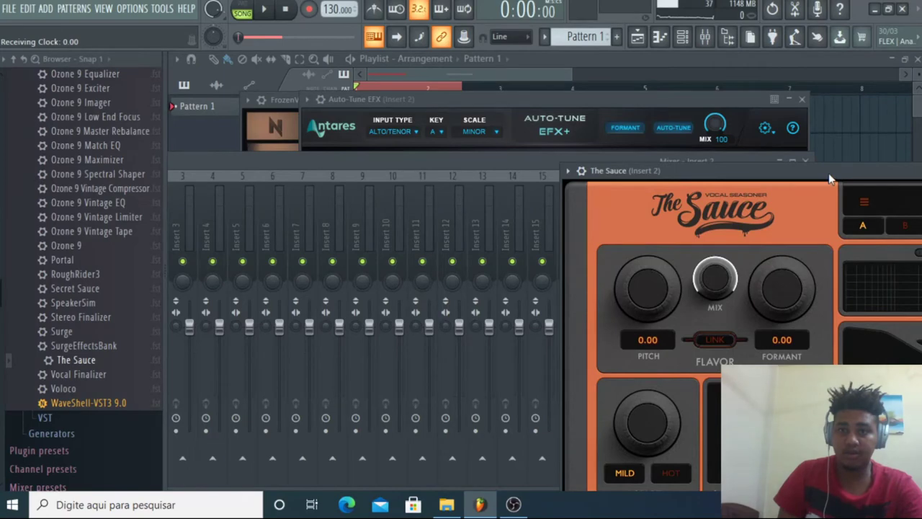
{"action": "left_click_drag", "start_coordinate": [830, 173], "coordinate": [491, 131]}
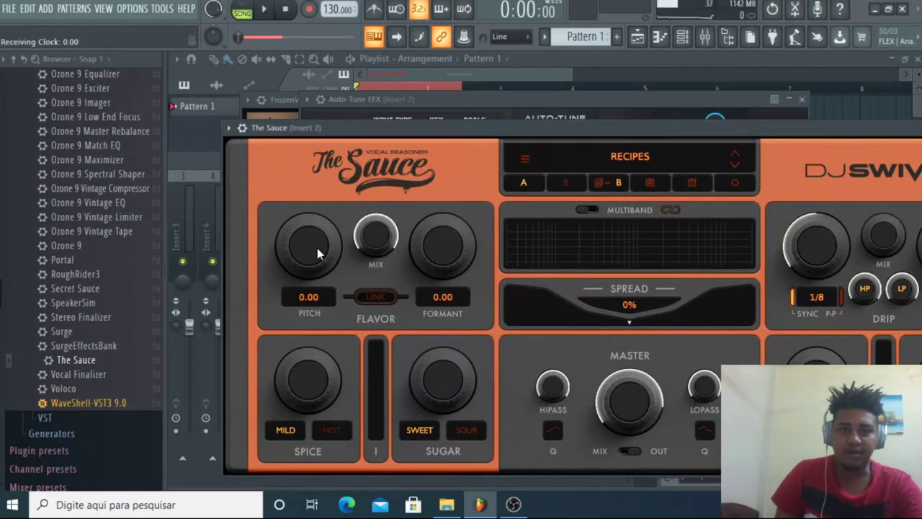
- Play the phrase and set The Sauce's pitch to 12.00 and its formant to 3.74
{"action": "key", "text": "space"}
{"action": "left_click_drag", "start_coordinate": [317, 248], "coordinate": [315, 208]}
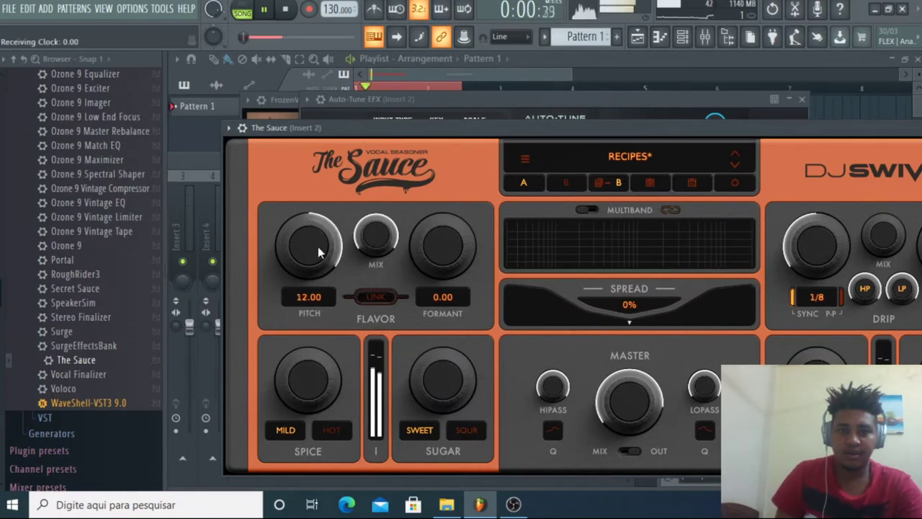
{"action": "left_click_drag", "start_coordinate": [442, 239], "coordinate": [444, 218]}
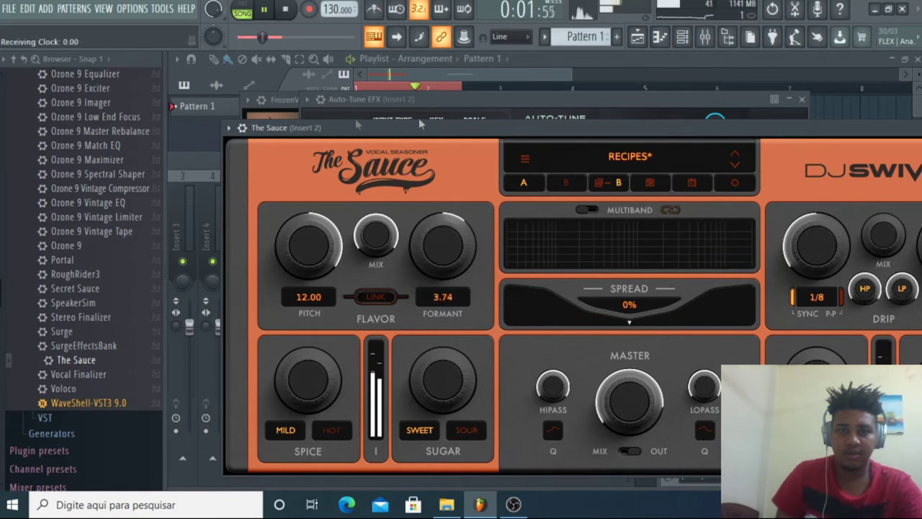
- Bypass Auto-Tune EFX on Insert 2, play the phrase without it, and return to The Sauce
{"action": "left_click", "coordinate": [705, 37]}
{"action": "key", "text": "space"}
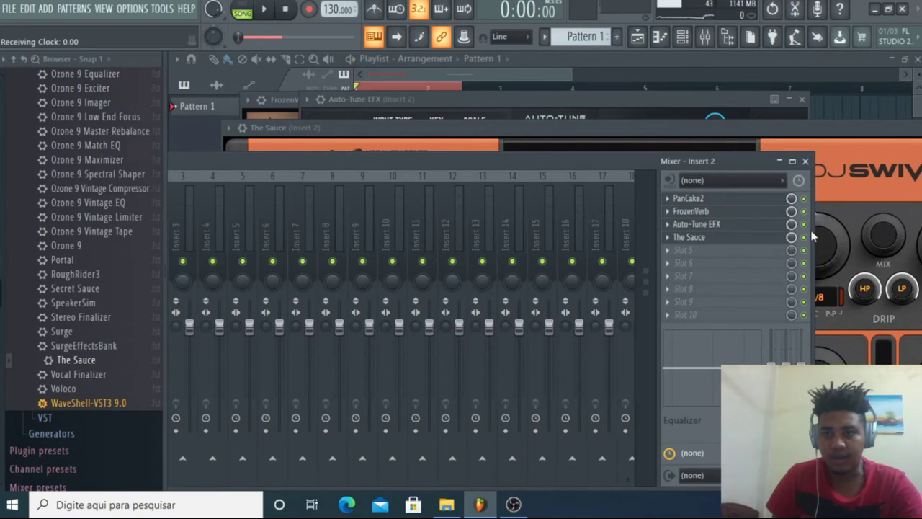
{"action": "key", "text": "space"}
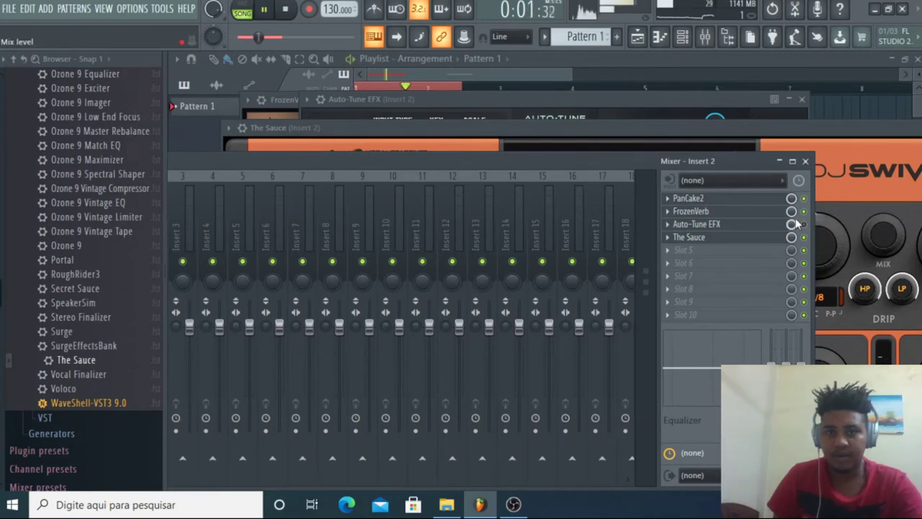
{"action": "left_click", "coordinate": [579, 127]}
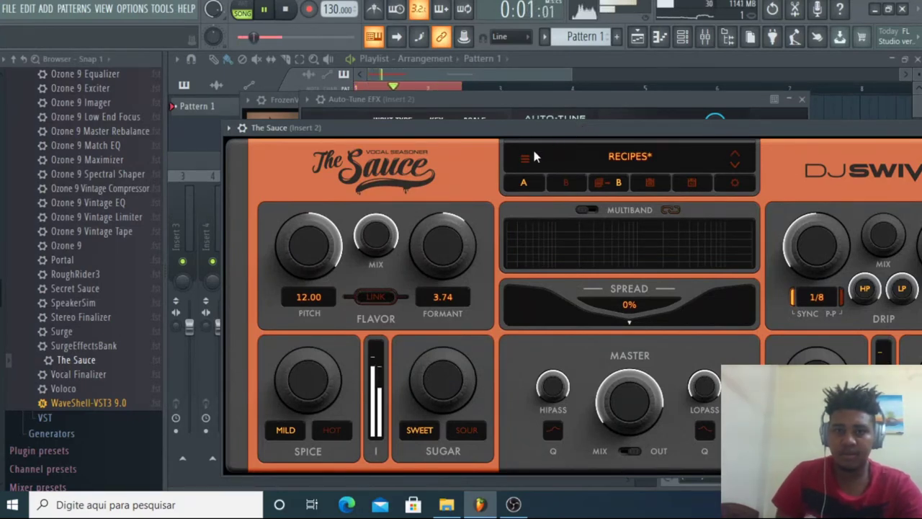
- Stop playback and clone the eddy barras beat channel in the channel rack
{"action": "left_click", "coordinate": [516, 72]}
{"action": "key", "text": "space"}
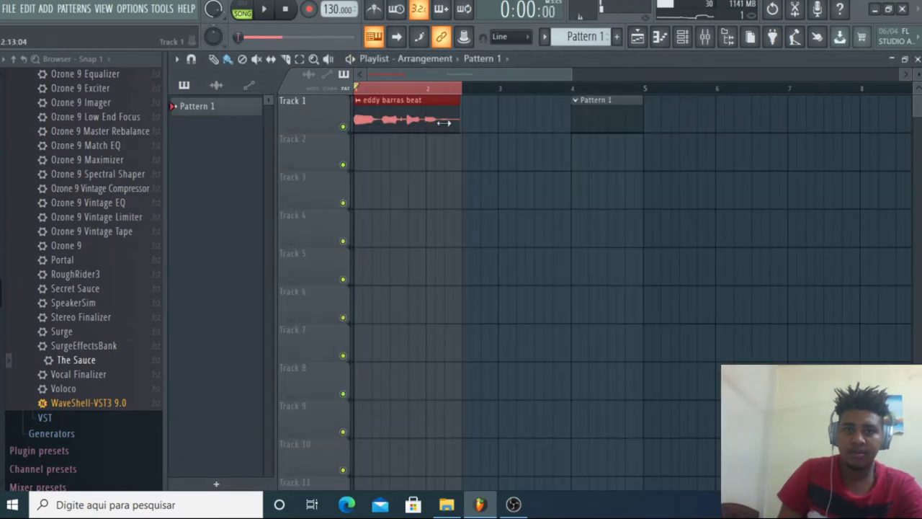
{"action": "left_click", "coordinate": [683, 36]}
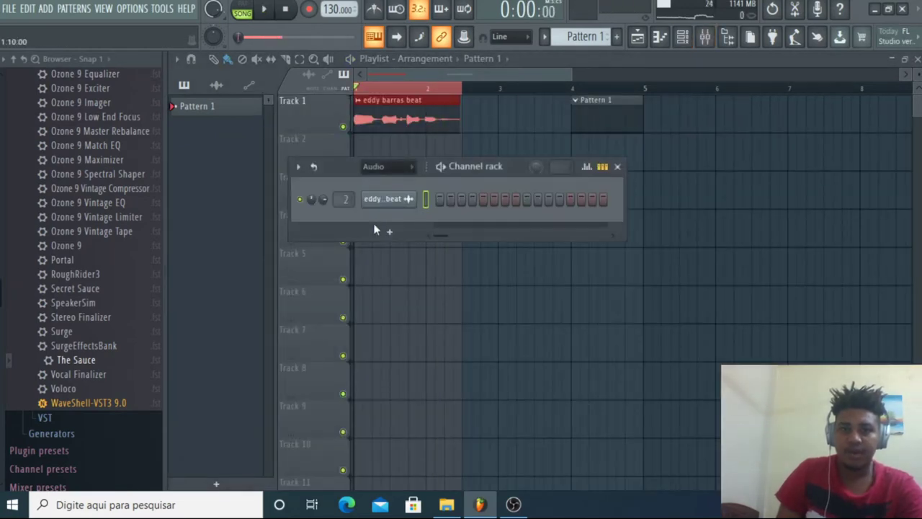
{"action": "right_click", "coordinate": [395, 201]}
{"action": "left_click", "coordinate": [457, 332]}
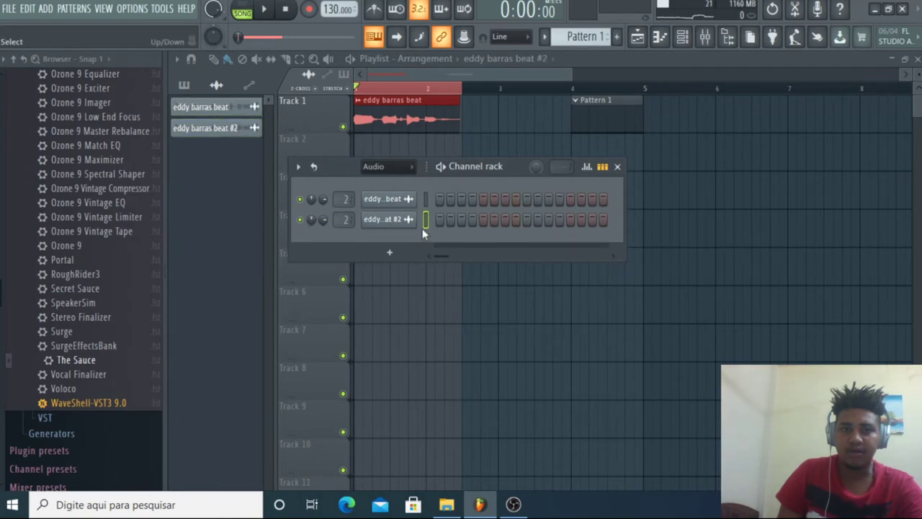
- Try placing the cloned eddy barras beat #2 clip on Track 2 of the playlist
{"action": "left_click_drag", "start_coordinate": [429, 139], "coordinate": [442, 144]}
{"action": "left_click_drag", "start_coordinate": [564, 149], "coordinate": [425, 151]}
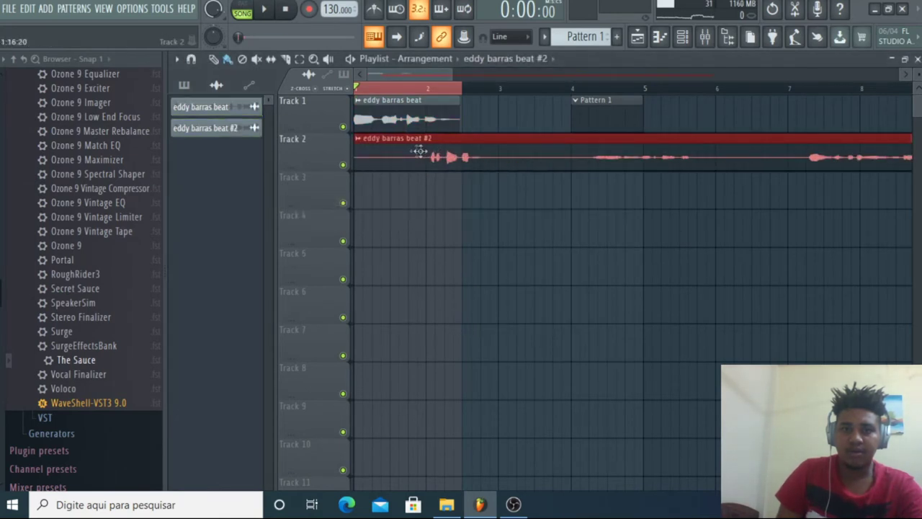
{"action": "left_click_drag", "start_coordinate": [455, 74], "coordinate": [765, 75]}
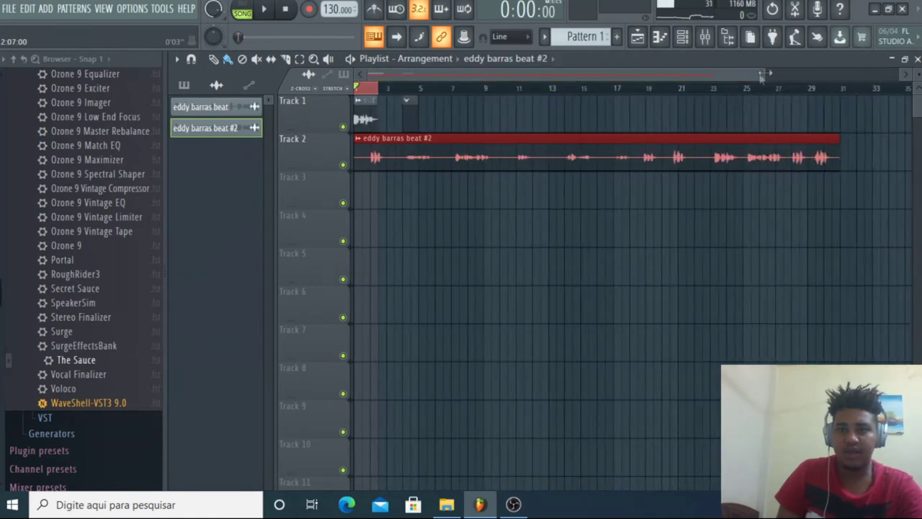
{"action": "left_click", "coordinate": [710, 91]}
{"action": "key", "text": "ctrl+d"}
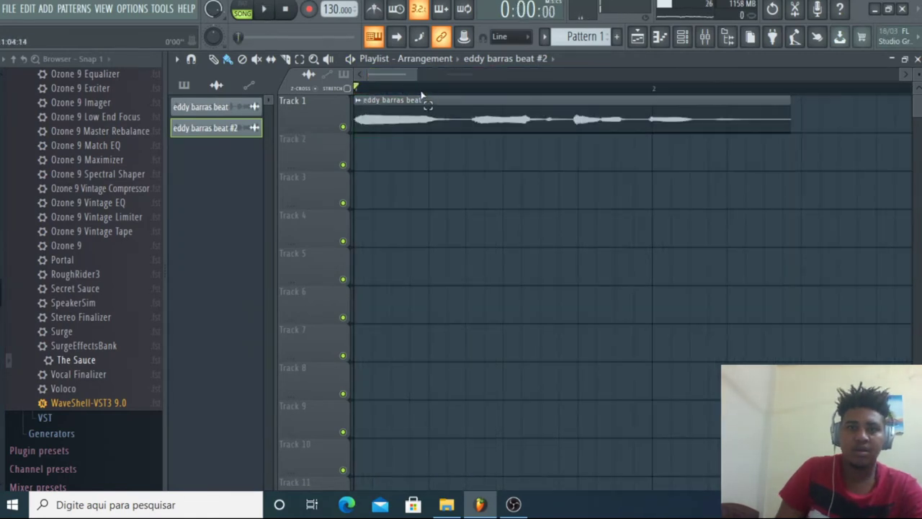
- Select the first beat of the Track 1 vocal clip and render the song selection as untitled.wav in the Músicas folder
{"action": "left_click_drag", "start_coordinate": [422, 96], "coordinate": [271, 105]}
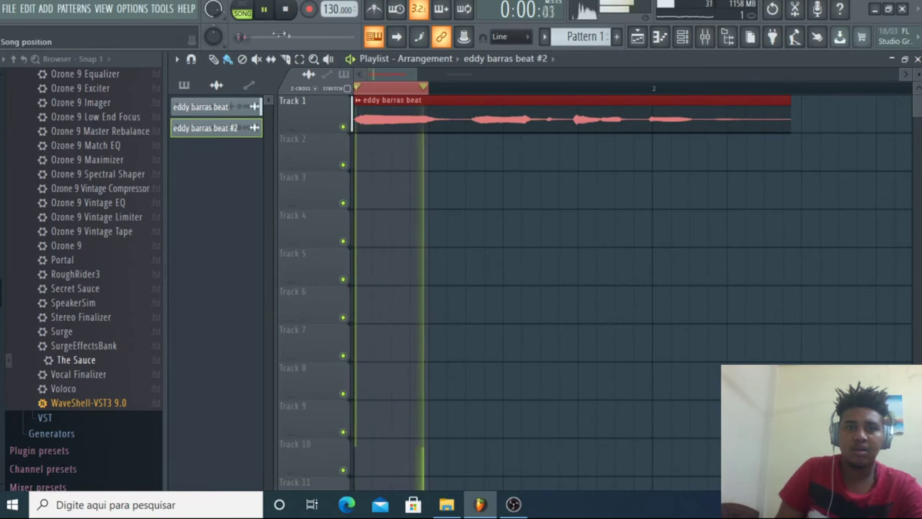
{"action": "left_click", "coordinate": [17, 10]}
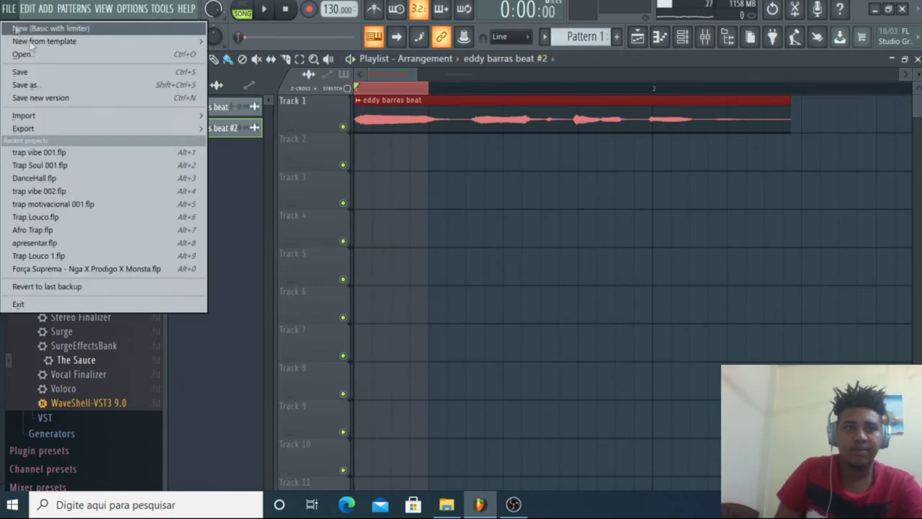
{"action": "mouse_move", "coordinate": [161, 132]}
{"action": "left_click", "coordinate": [251, 143]}
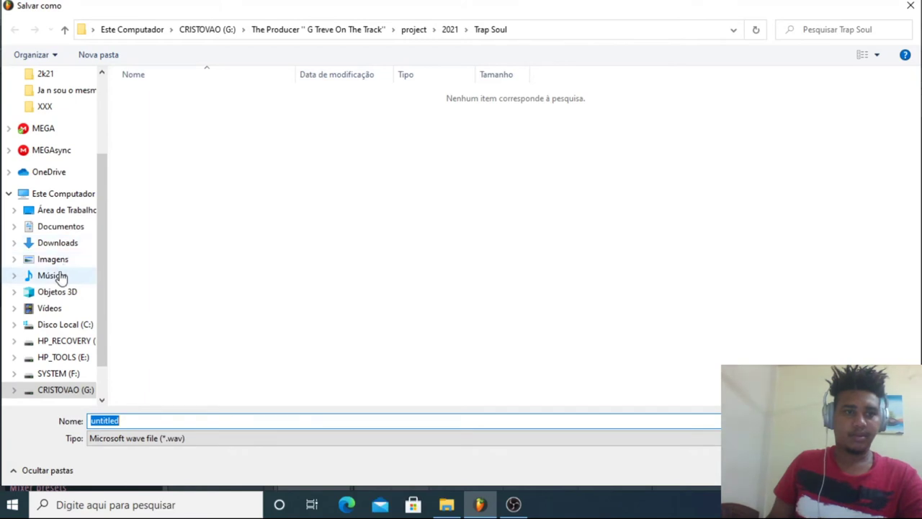
{"action": "left_click", "coordinate": [61, 275]}
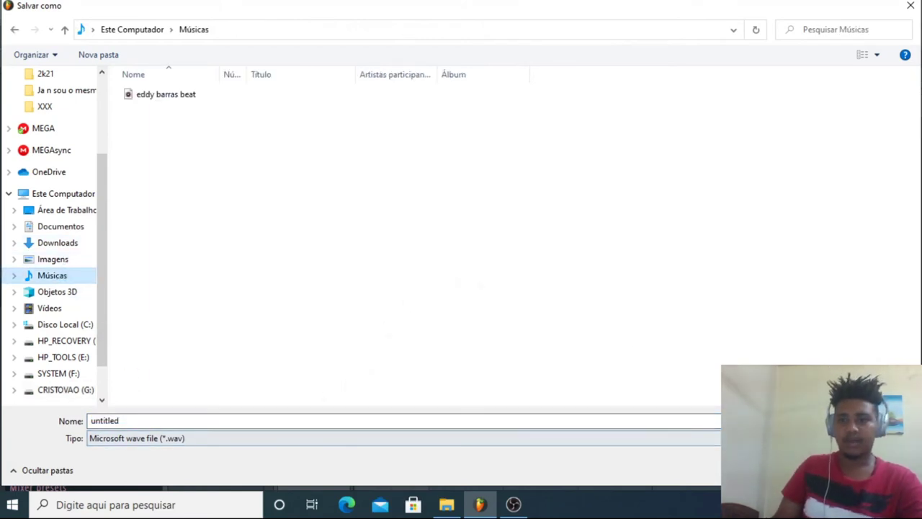
{"action": "key", "text": "Return"}
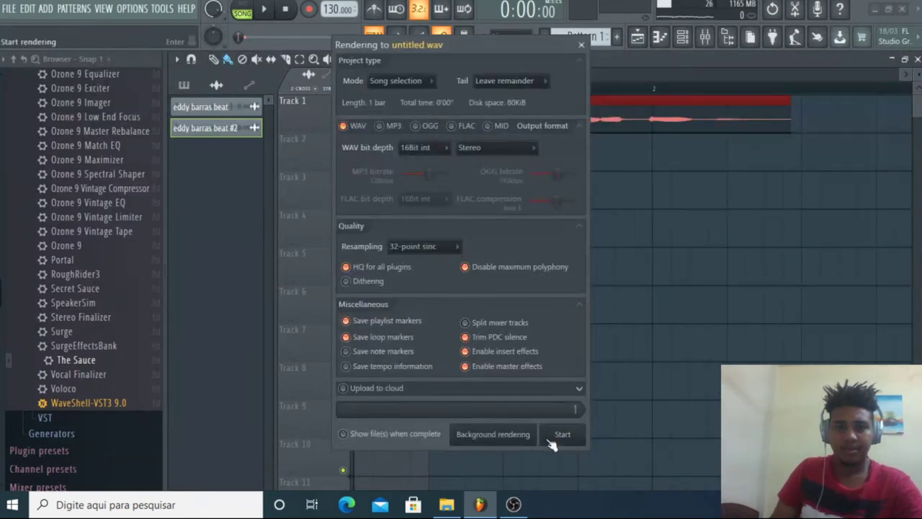
{"action": "left_click", "coordinate": [565, 434]}
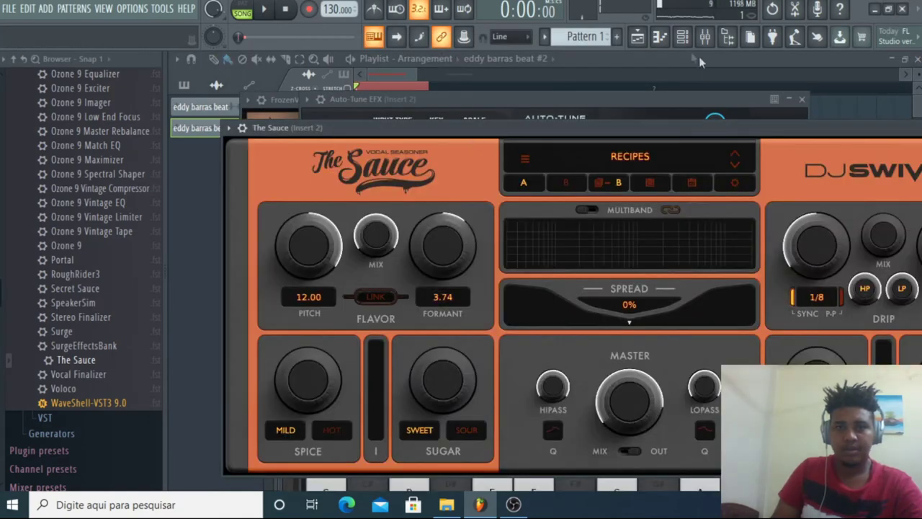
- Delete the cloned eddy barras beat #2 channel from the channel rack and return to the playlist
{"action": "left_click", "coordinate": [683, 39]}
{"action": "right_click", "coordinate": [405, 219]}
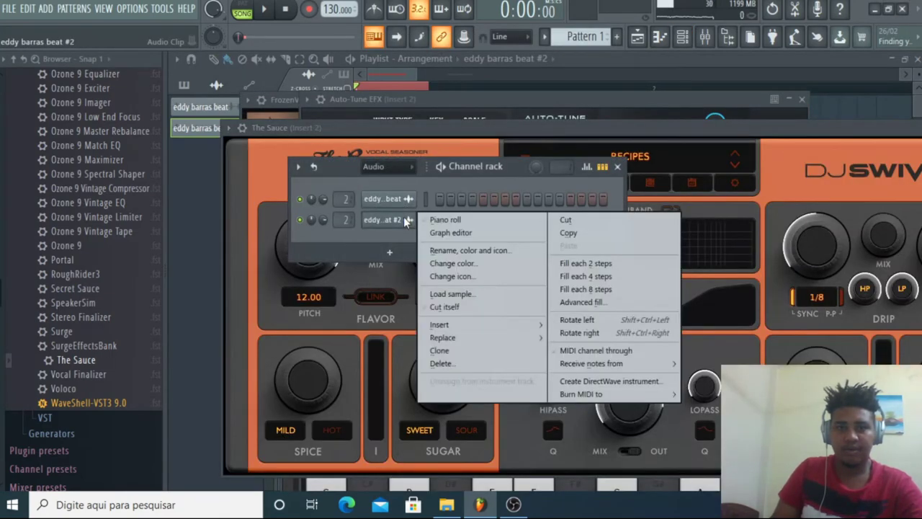
{"action": "left_click", "coordinate": [461, 363]}
{"action": "left_click", "coordinate": [532, 294]}
{"action": "left_click", "coordinate": [505, 73]}
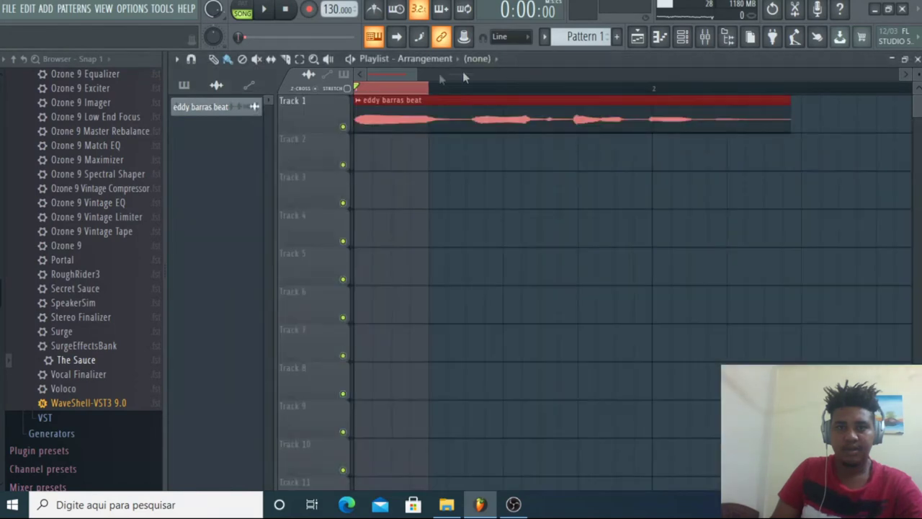
- Clear the playlist time selection and move the eddy barras beat clip further along Track 1, leaving space before it
{"action": "left_click_drag", "start_coordinate": [417, 72], "coordinate": [433, 73]}
{"action": "left_click", "coordinate": [396, 87]}
{"action": "left_click_drag", "start_coordinate": [446, 114], "coordinate": [587, 116]}
- Import untitled.wav from the Músicas folder into the playlist and place it at bar 1 on Track 2
{"action": "left_click", "coordinate": [447, 505]}
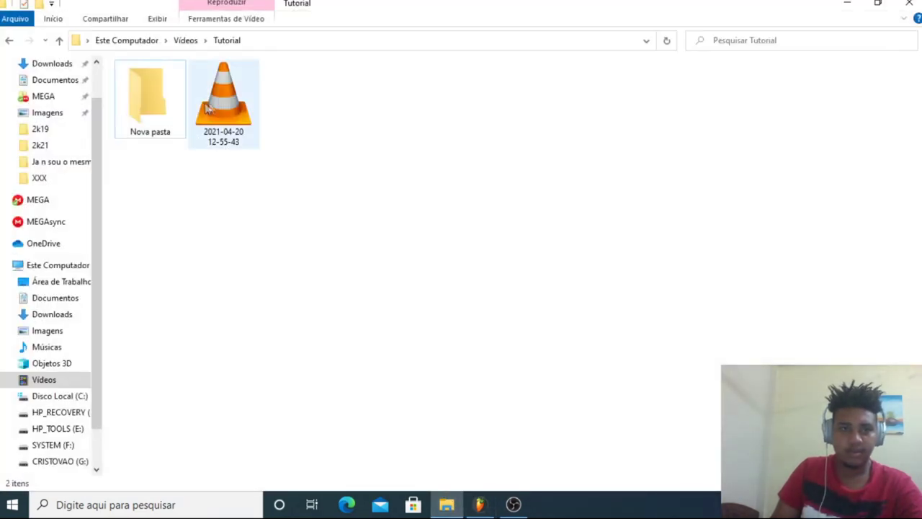
{"action": "left_click", "coordinate": [47, 348]}
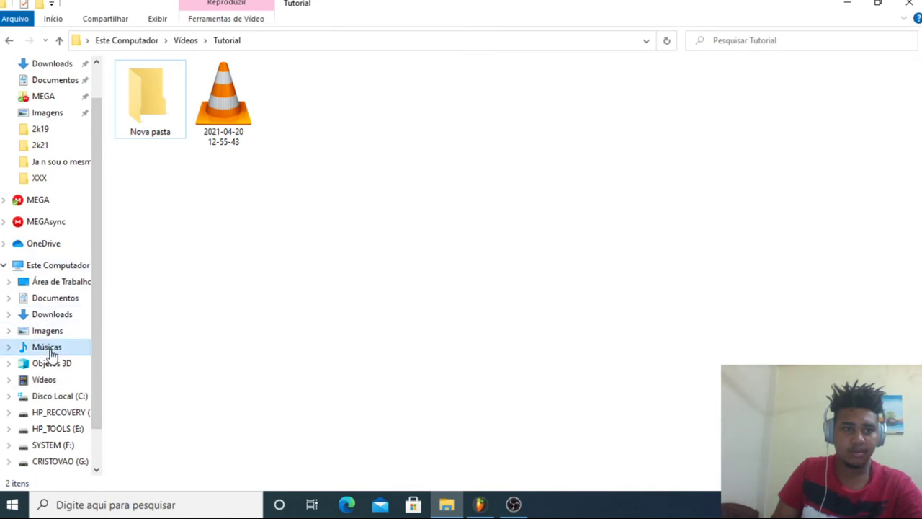
{"action": "left_click_drag", "start_coordinate": [360, 66], "coordinate": [424, 171]}
{"action": "left_click_drag", "start_coordinate": [488, 183], "coordinate": [414, 125]}
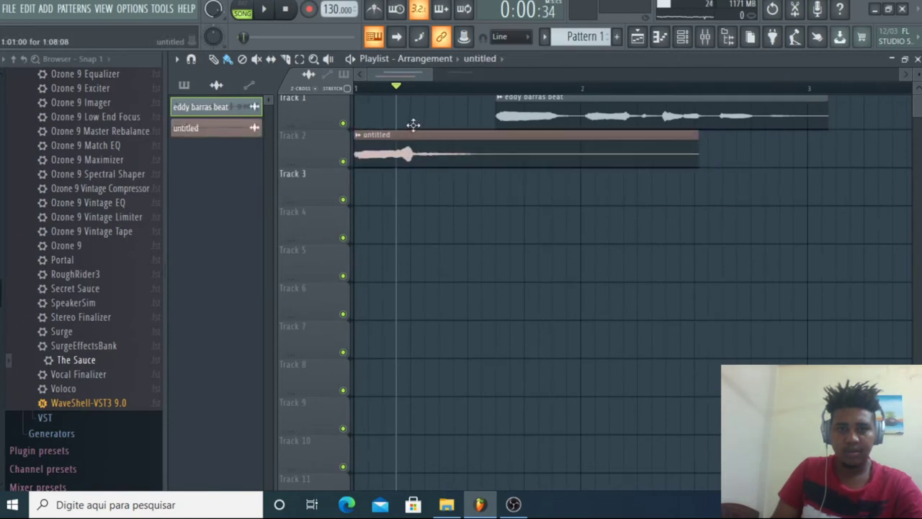
- Play the imported untitled clip from the start of the song and stop playback
{"action": "left_click", "coordinate": [287, 10]}
{"action": "key", "text": "space"}
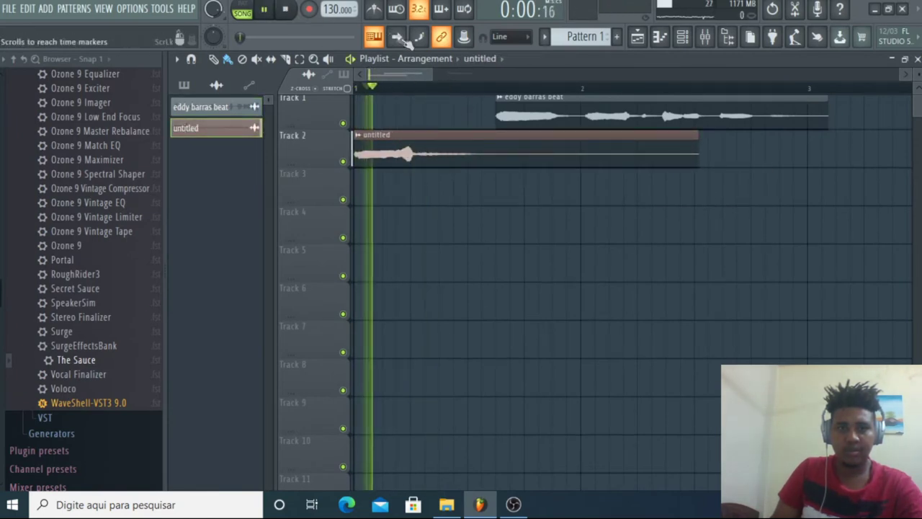
{"action": "key", "text": "space"}
{"action": "key", "text": "space"}
{"action": "key", "text": "space"}
- Reverse the untitled sample in its channel settings and put the settings window away
{"action": "double_click", "coordinate": [473, 155]}
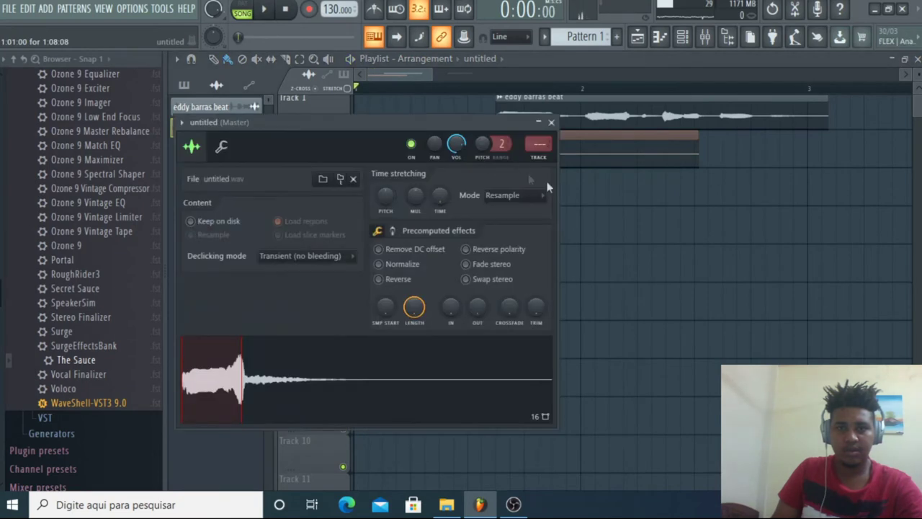
{"action": "left_click", "coordinate": [399, 279]}
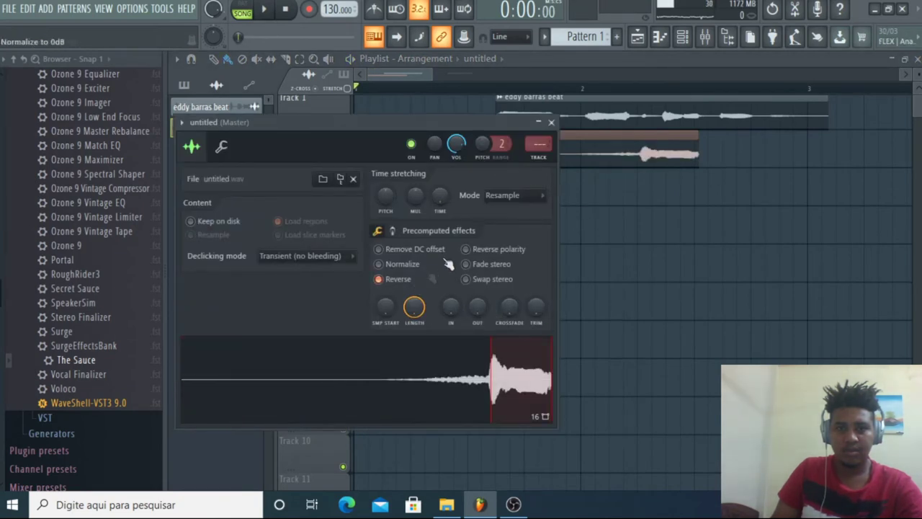
{"action": "left_click", "coordinate": [539, 123]}
- Move the eddy barras beat clip to the end of the reversed untitled clip and play the transition
{"action": "left_click_drag", "start_coordinate": [389, 75], "coordinate": [405, 73]}
{"action": "left_click_drag", "start_coordinate": [516, 123], "coordinate": [680, 123]}
{"action": "left_click", "coordinate": [433, 90]}
{"action": "key", "text": "space"}
{"action": "key", "text": "space"}
- Delete the Pattern 1 clip that follows the vocal on Track 1
{"action": "left_click_drag", "start_coordinate": [451, 75], "coordinate": [509, 75]}
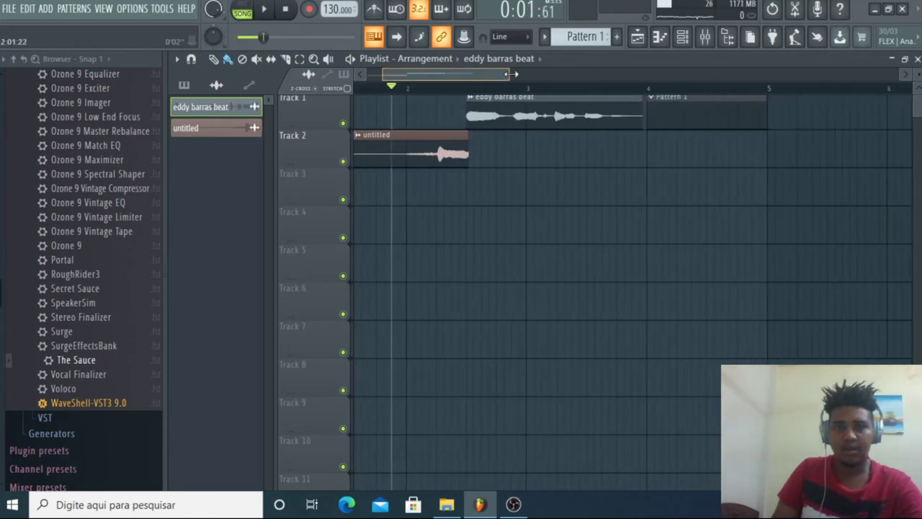
{"action": "right_click", "coordinate": [686, 130]}
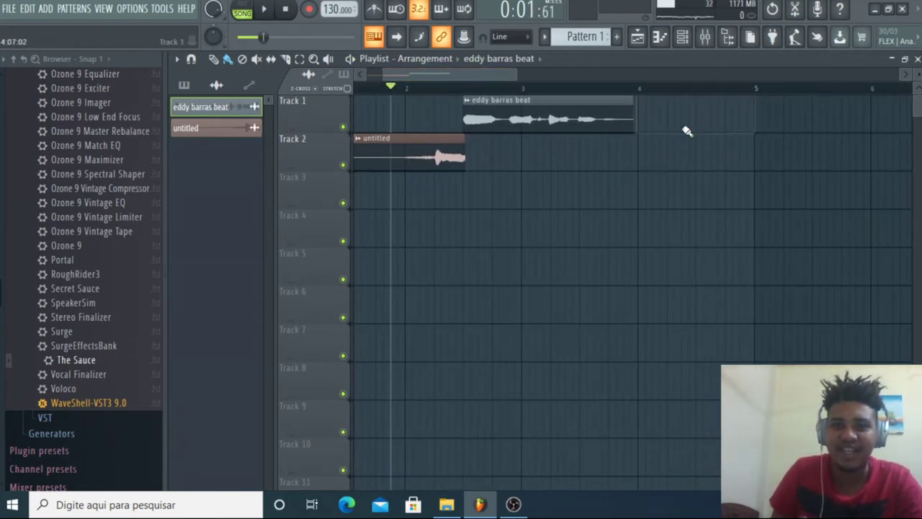
- Remove the near-silent opening slice of the untitled clip on Track 2 and move the remaining part to bar 1
{"action": "mouse_move", "coordinate": [386, 73]}
{"action": "left_mouse_down"}
{"action": "mouse_move", "coordinate": [441, 72]}
{"action": "mouse_move", "coordinate": [401, 75]}
{"action": "left_mouse_up"}
{"action": "left_click_drag", "start_coordinate": [490, 75], "coordinate": [425, 74]}
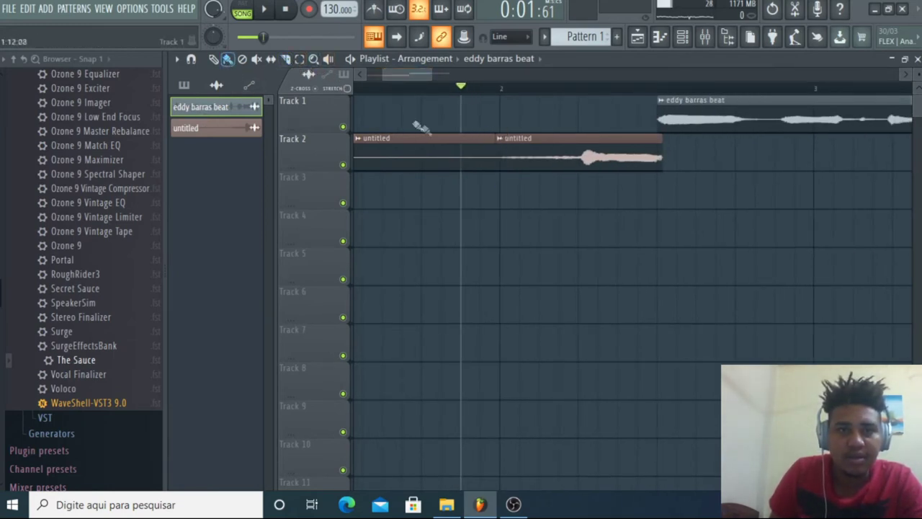
{"action": "right_click", "coordinate": [429, 156]}
{"action": "left_click_drag", "start_coordinate": [585, 158], "coordinate": [403, 156]}
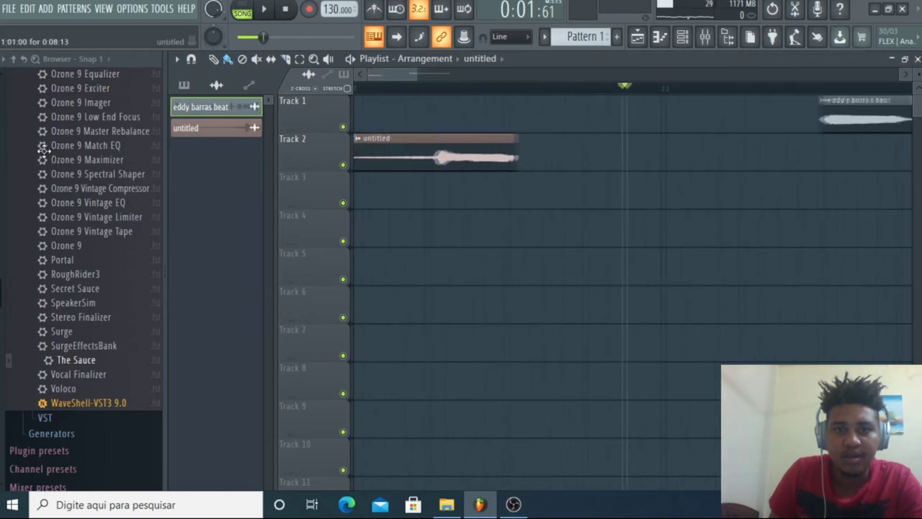
- Play the shortened reversed clip from the start of the song
{"action": "left_click", "coordinate": [292, 16]}
{"action": "key", "text": "space"}
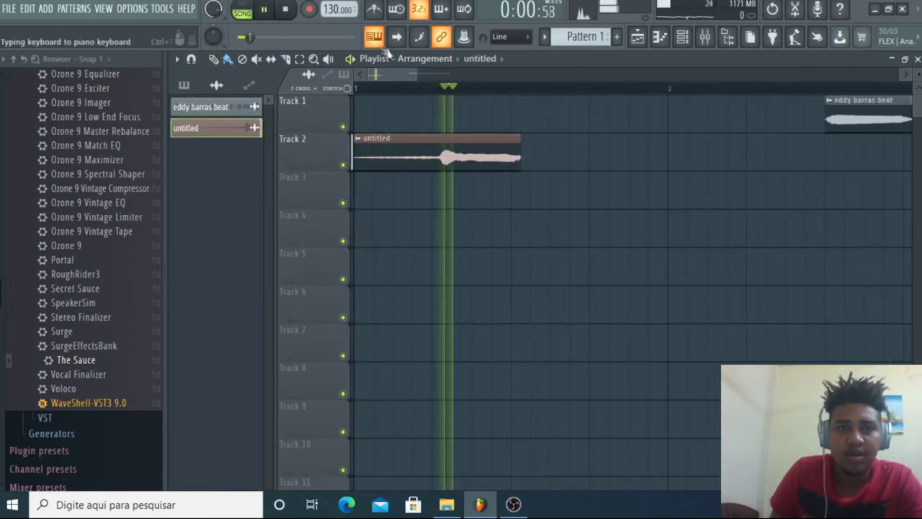
{"action": "key", "text": "space"}
{"action": "left_click_drag", "start_coordinate": [416, 76], "coordinate": [455, 77]}
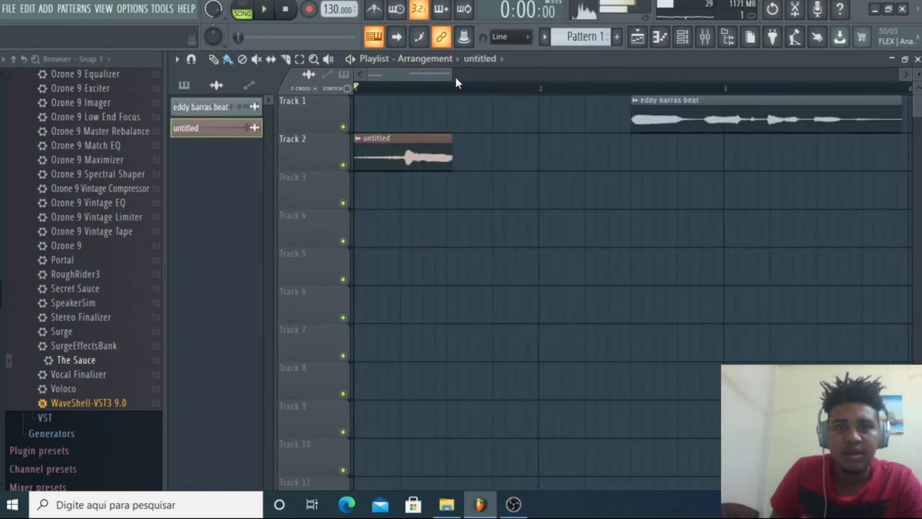
{"action": "key", "text": "space"}
{"action": "key", "text": "space"}
- Move the eddy barras beat clip to midway through bar 1, meeting the end of the untitled clip, and play both
{"action": "left_click_drag", "start_coordinate": [667, 117], "coordinate": [484, 116]}
{"action": "key", "text": "space"}
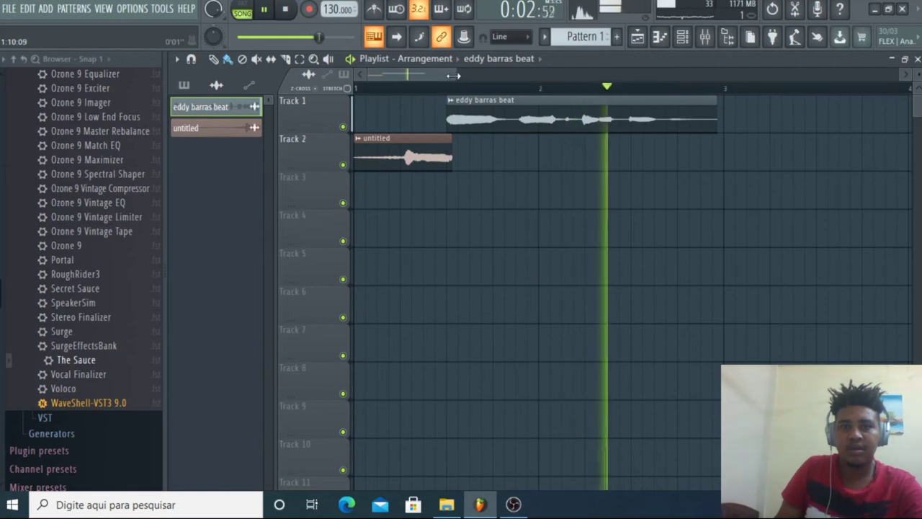
{"action": "key", "text": "space"}
{"action": "left_click_drag", "start_coordinate": [455, 77], "coordinate": [404, 76]}
{"action": "key", "text": "space"}
{"action": "key", "text": "space"}
- Slice the untitled clip on Track 2 just after its loudest peak and delete the part behind the cut
{"action": "left_click", "coordinate": [288, 59]}
{"action": "key", "text": "space"}
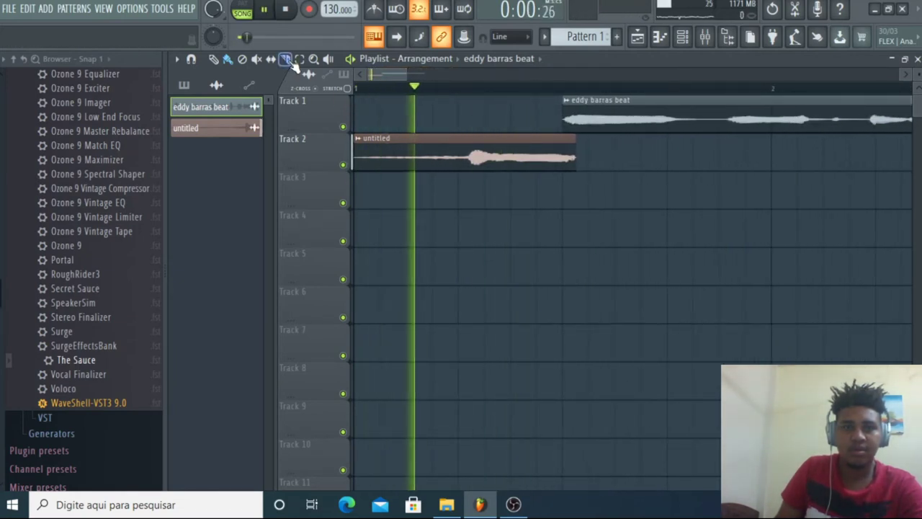
{"action": "key", "text": "space"}
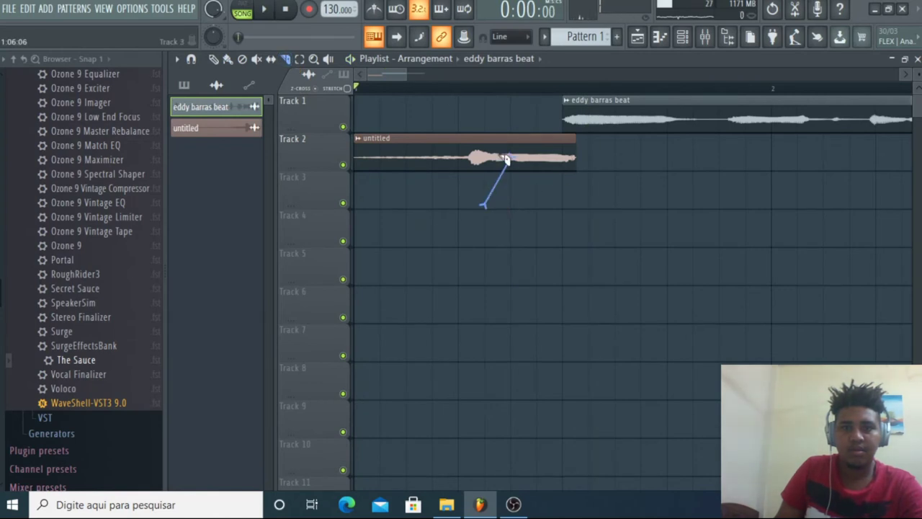
{"action": "left_click", "coordinate": [228, 59]}
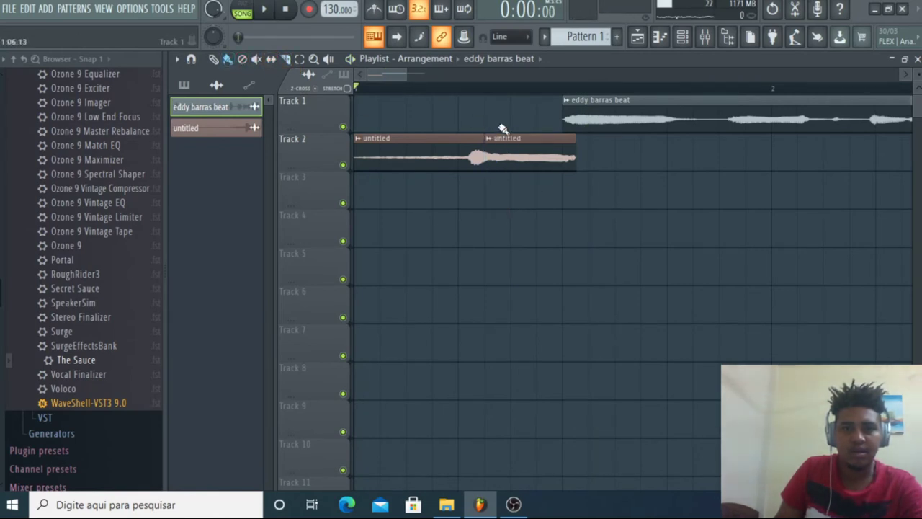
{"action": "right_click", "coordinate": [541, 153]}
- Move the eddy barras beat clip to the new end of the untitled clip and play the result
{"action": "left_click_drag", "start_coordinate": [624, 122], "coordinate": [544, 121]}
{"action": "key", "text": "space"}
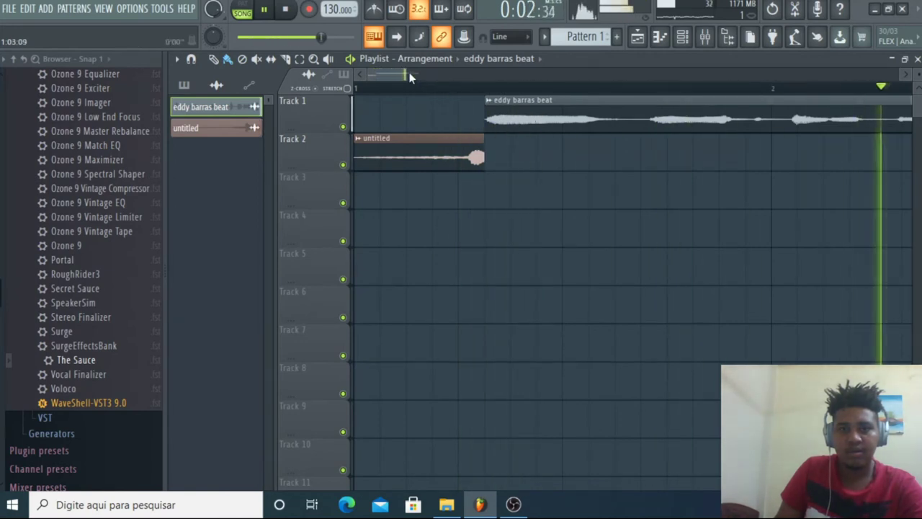
{"action": "left_click_drag", "start_coordinate": [414, 74], "coordinate": [465, 73]}
{"action": "key", "text": "space"}
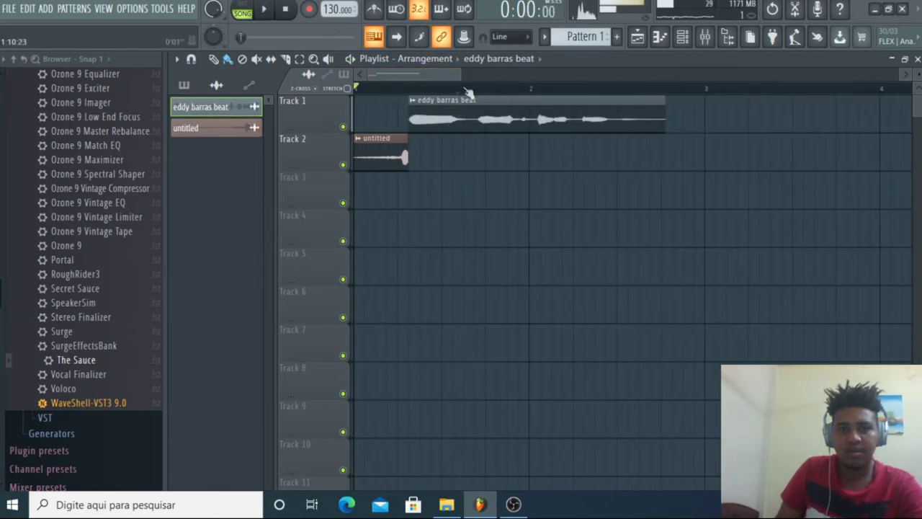
- Route the untitled channel to mixer Insert 3
{"action": "double_click", "coordinate": [392, 158]}
{"action": "left_click", "coordinate": [552, 123]}
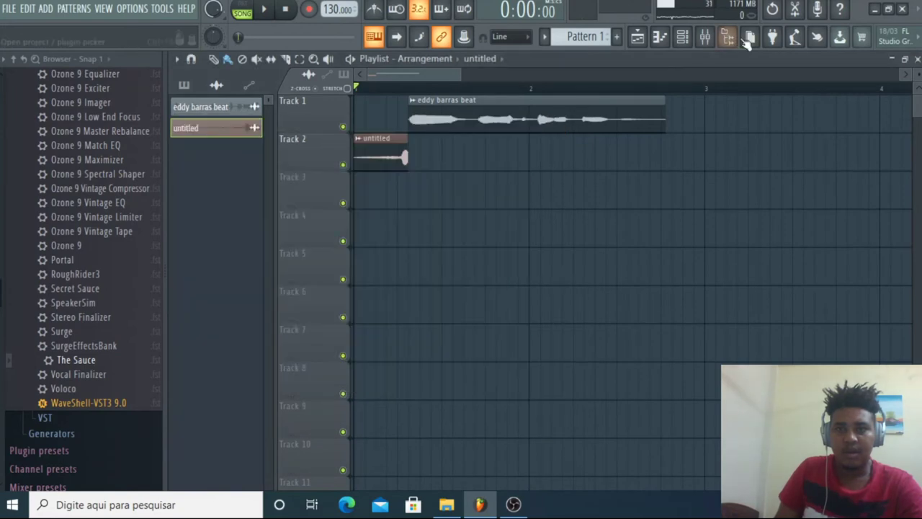
{"action": "left_click", "coordinate": [705, 37]}
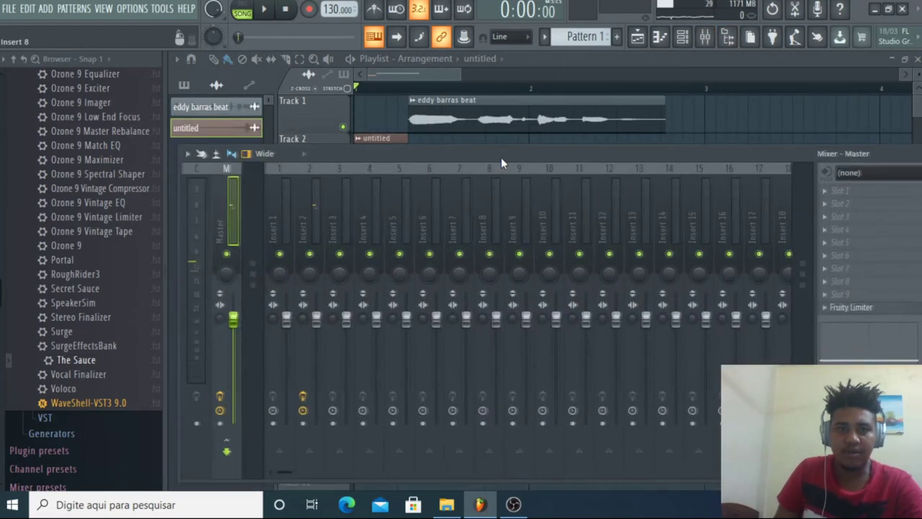
{"action": "right_click", "coordinate": [350, 227]}
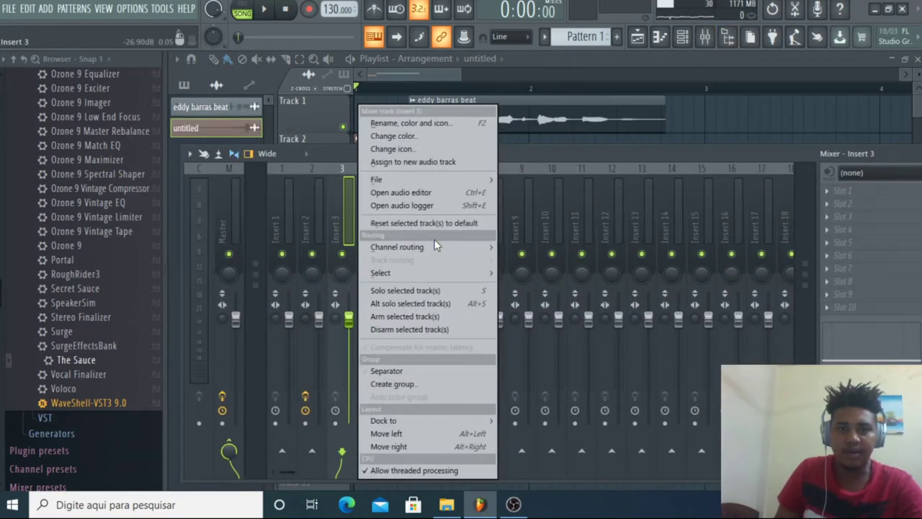
{"action": "mouse_move", "coordinate": [437, 249]}
{"action": "left_click", "coordinate": [603, 248]}
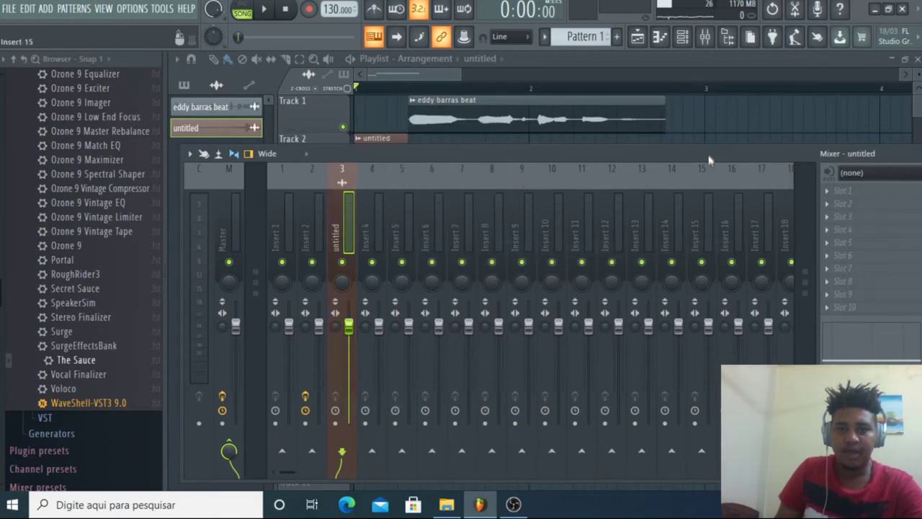
- Load Fruity Reeverb 2 into Slot 1 of the untitled mixer track, choose the Cathedral preset and play it
{"action": "left_click_drag", "start_coordinate": [709, 162], "coordinate": [486, 173]}
{"action": "scroll", "coordinate": [61, 278], "scroll_direction": "up", "scroll_amount": 10}
{"action": "scroll", "coordinate": [61, 278], "scroll_direction": "down", "scroll_amount": 5}
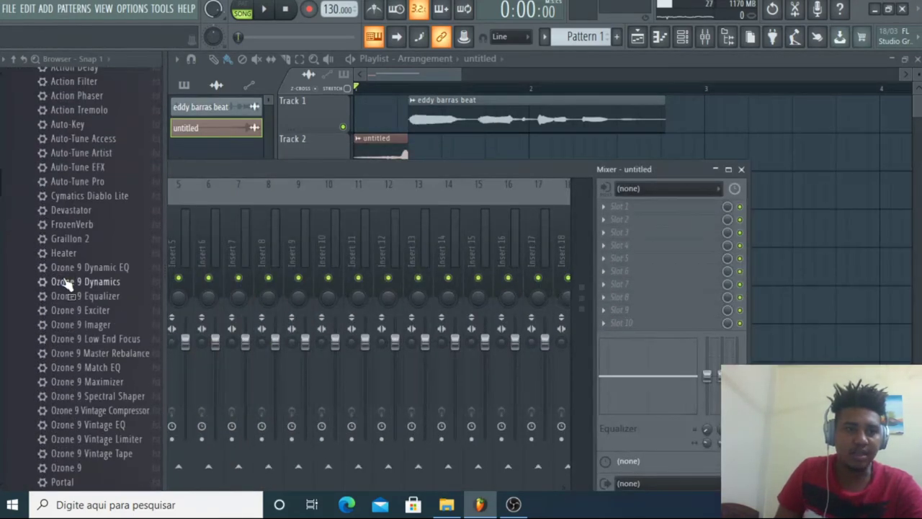
{"action": "scroll", "coordinate": [64, 281], "scroll_direction": "up", "scroll_amount": 3}
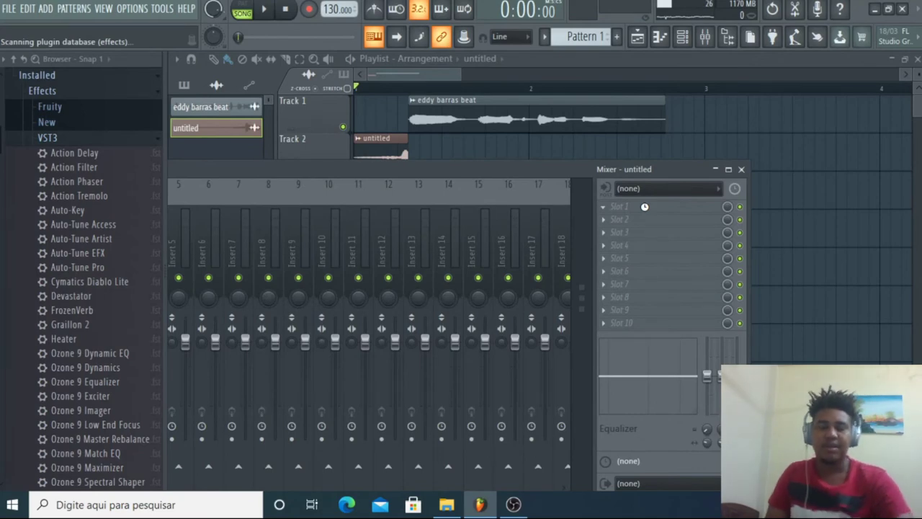
{"action": "key", "text": "F8"}
{"action": "mouse_move", "coordinate": [223, 466]}
{"action": "left_click", "coordinate": [677, 234]}
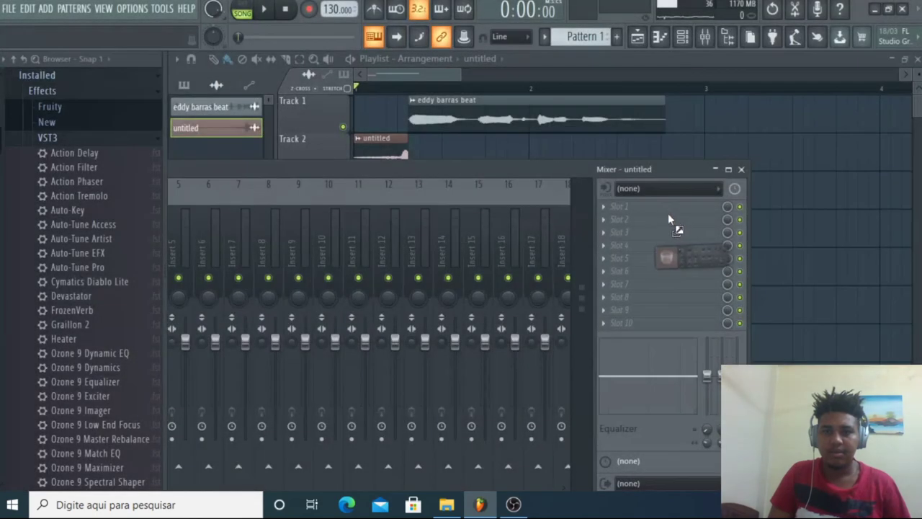
{"action": "left_click", "coordinate": [503, 123]}
{"action": "key", "text": "space"}
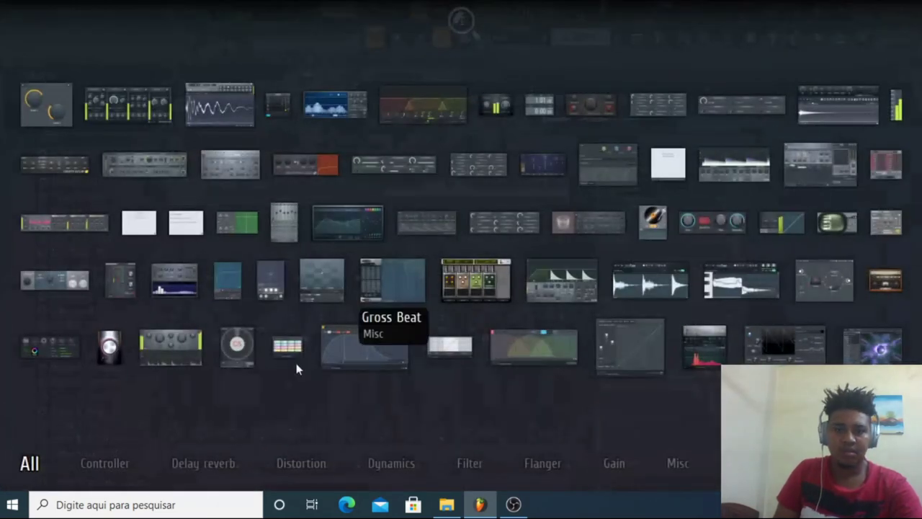
- Add Fruity delay 2 to Slot 2 of the untitled mixer track and lower its mix level
{"action": "left_click", "coordinate": [222, 482]}
{"action": "left_click", "coordinate": [351, 232]}
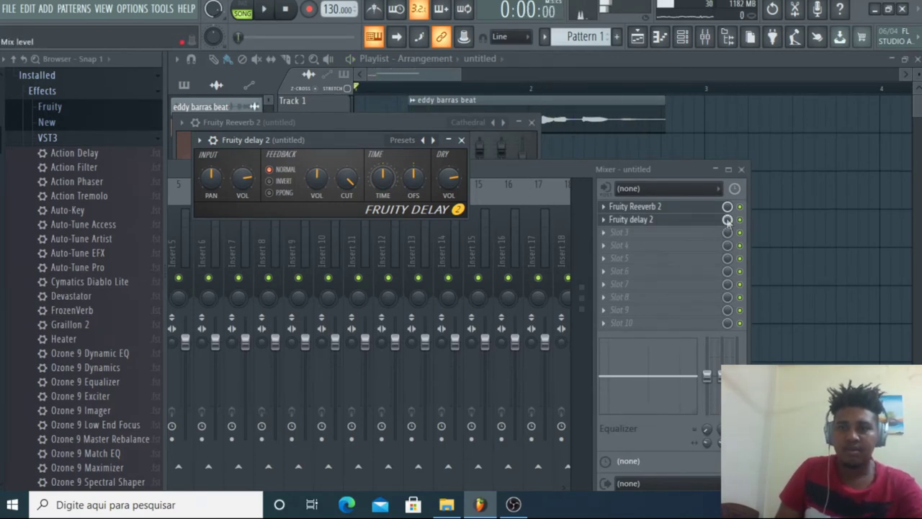
{"action": "left_click_drag", "start_coordinate": [728, 221], "coordinate": [728, 229]}
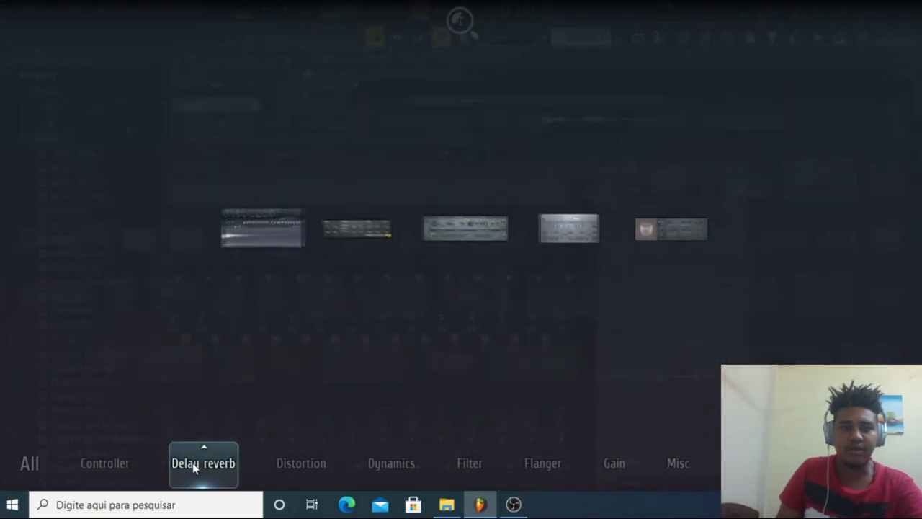
- Load a second Fruity Reeverb 2 into Slot 3, choose the Cathedral preset and play the song
{"action": "mouse_move", "coordinate": [301, 463]}
{"action": "mouse_move", "coordinate": [203, 464]}
{"action": "mouse_move", "coordinate": [648, 229]}
{"action": "left_mouse_down"}
{"action": "mouse_move", "coordinate": [680, 225]}
{"action": "mouse_move", "coordinate": [637, 232]}
{"action": "left_mouse_up"}
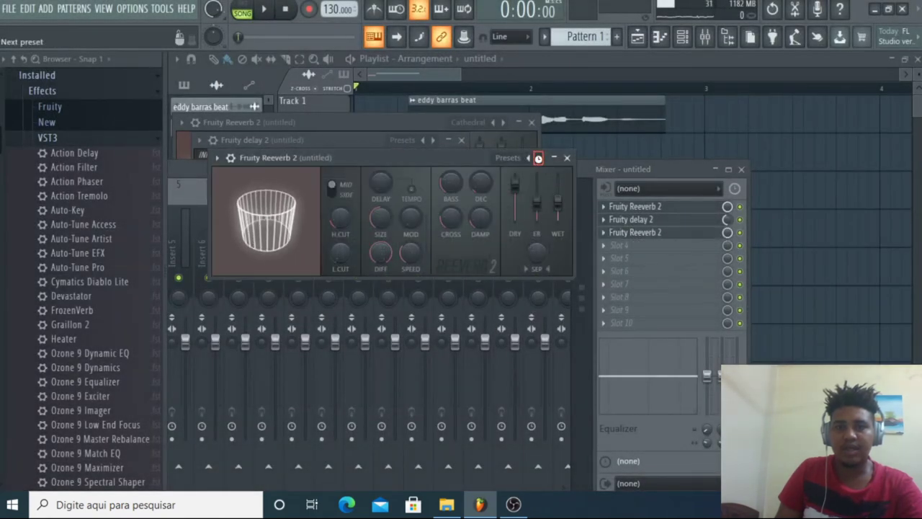
{"action": "left_click", "coordinate": [538, 158]}
{"action": "key", "text": "space"}
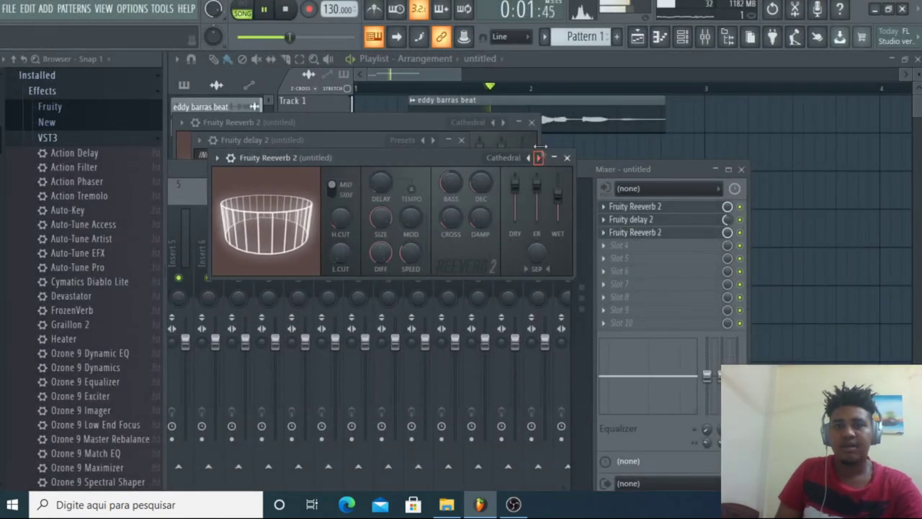
{"action": "left_click_drag", "start_coordinate": [448, 74], "coordinate": [413, 73]}
{"action": "key", "text": "space"}
- Place a one-bar Pattern 1 clip at bar 4 on Track 2 and play the arrangement from the start
{"action": "left_click", "coordinate": [585, 36]}
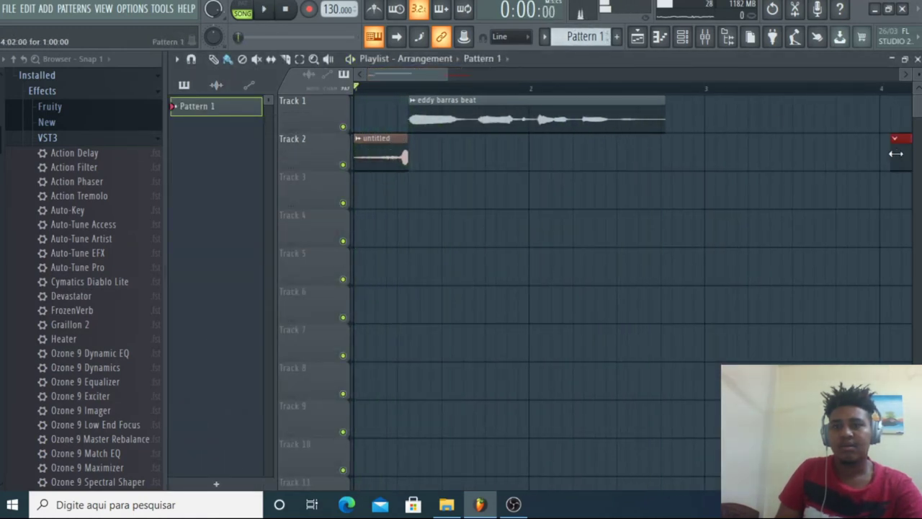
{"action": "left_click_drag", "start_coordinate": [446, 73], "coordinate": [475, 73]}
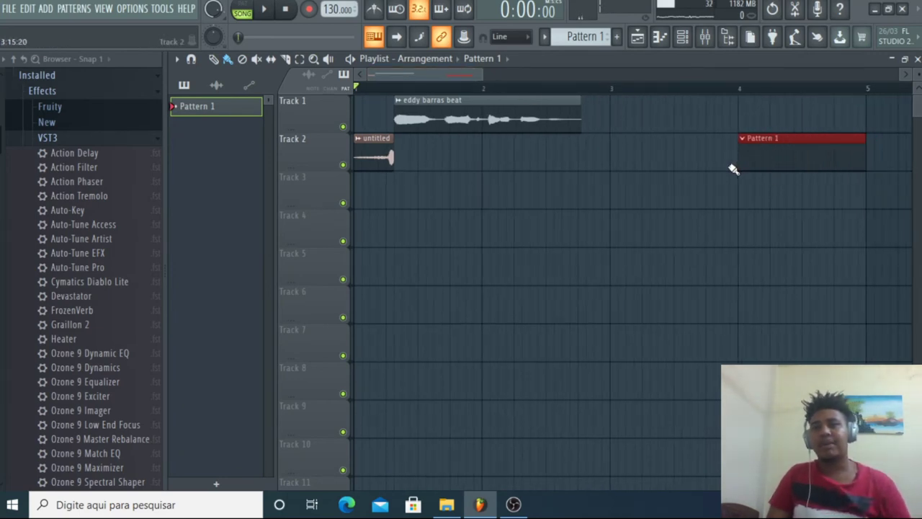
{"action": "key", "text": "space"}
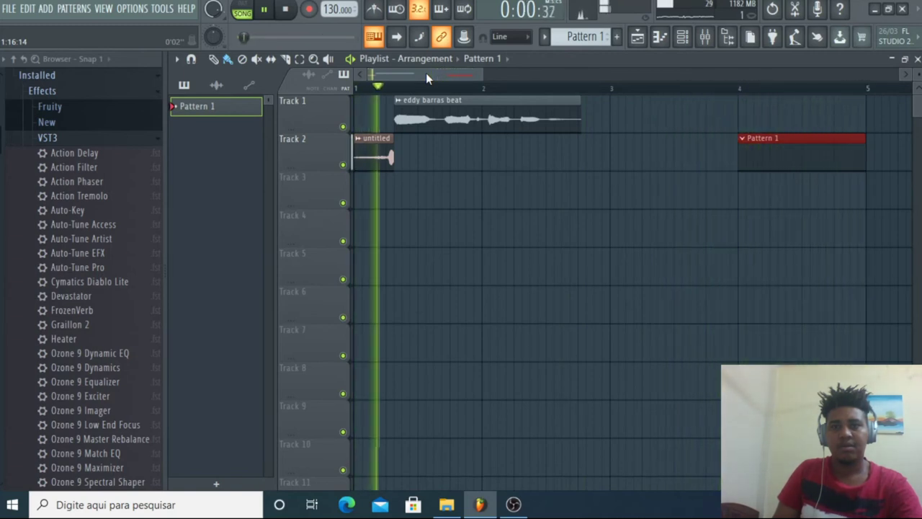
- Stop playback and delete Fruity delay 2 from Slot 2 of the untitled mixer track
{"action": "mouse_move", "coordinate": [481, 75]}
{"action": "left_mouse_down"}
{"action": "mouse_move", "coordinate": [454, 75]}
{"action": "mouse_move", "coordinate": [471, 75]}
{"action": "left_mouse_up"}
{"action": "key", "text": "space"}
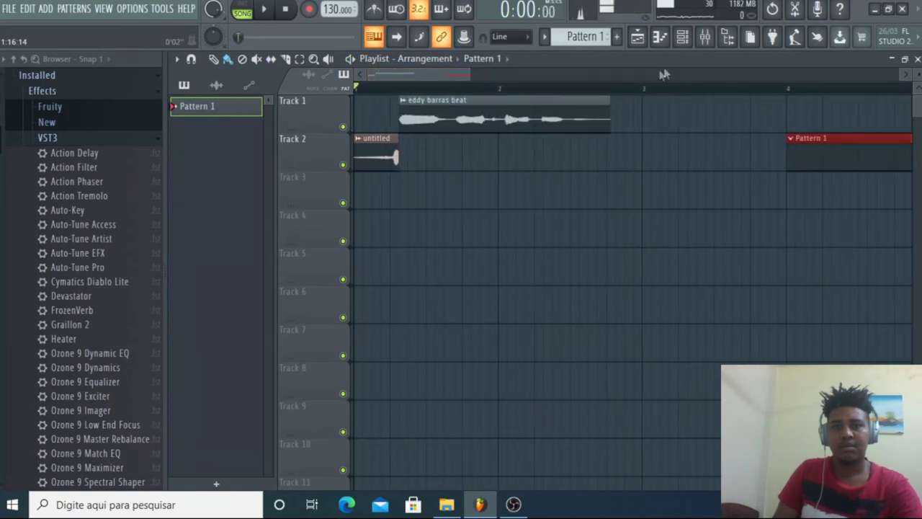
{"action": "left_click", "coordinate": [707, 42]}
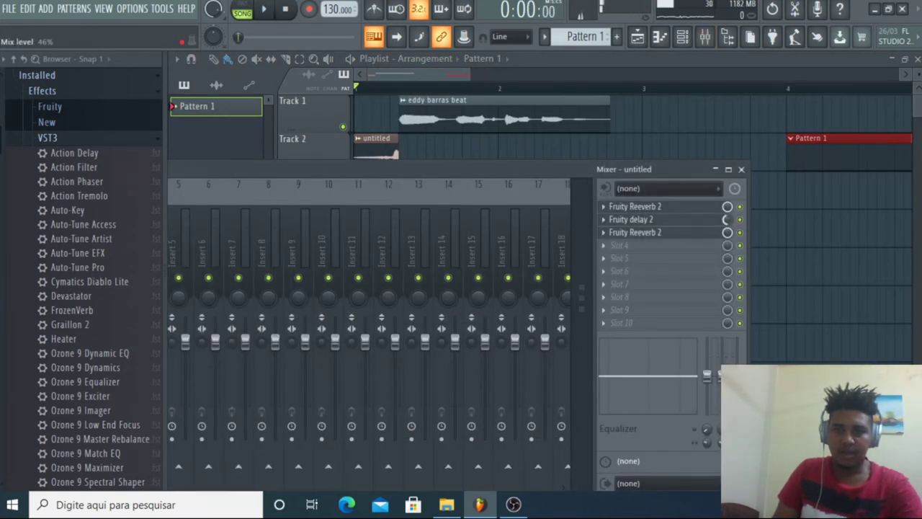
{"action": "left_click", "coordinate": [604, 219]}
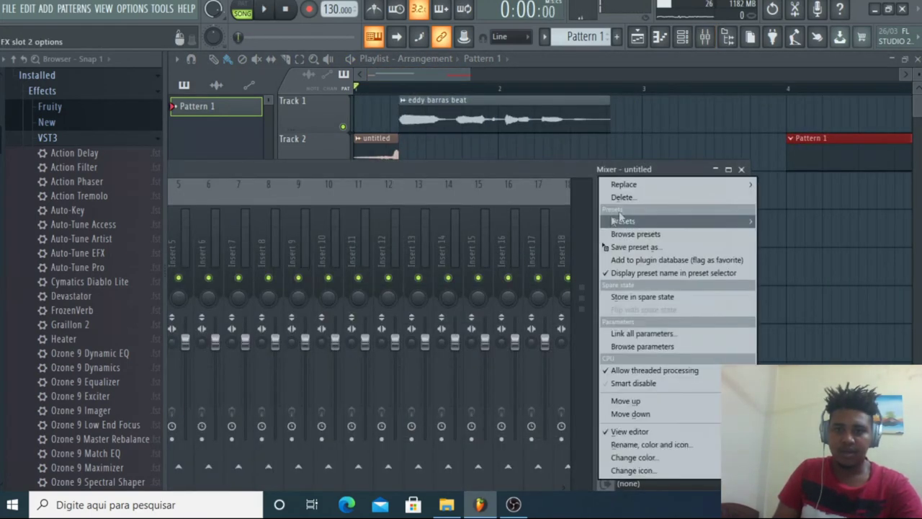
{"action": "left_click", "coordinate": [671, 199]}
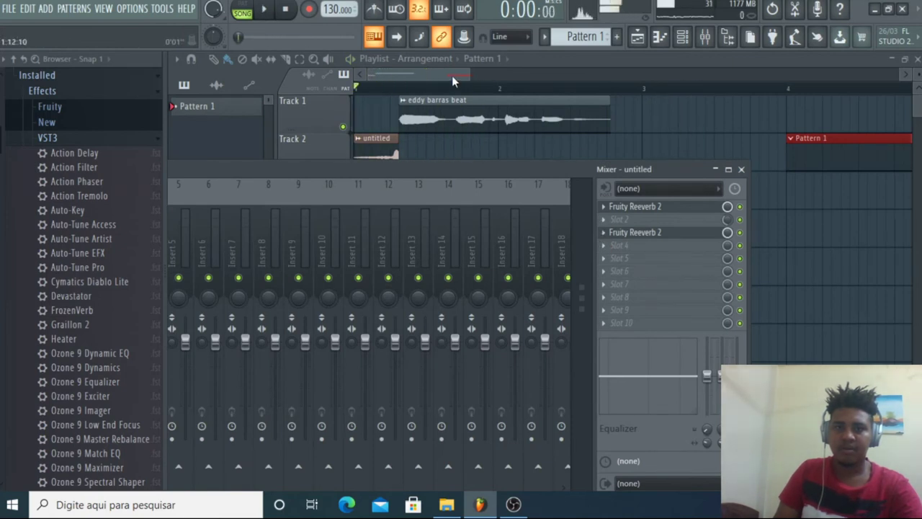
- Close the mixer, shift the vocal and reversed swell clips together slightly past the start of bar 1, and play the arrangement
{"action": "key", "text": "F9"}
{"action": "left_click_drag", "start_coordinate": [366, 209], "coordinate": [465, 106]}
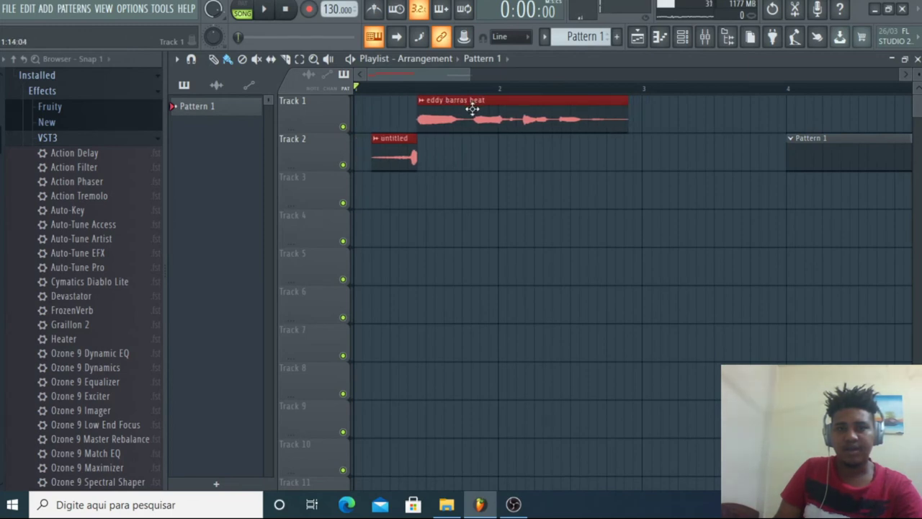
{"action": "key", "text": "space"}
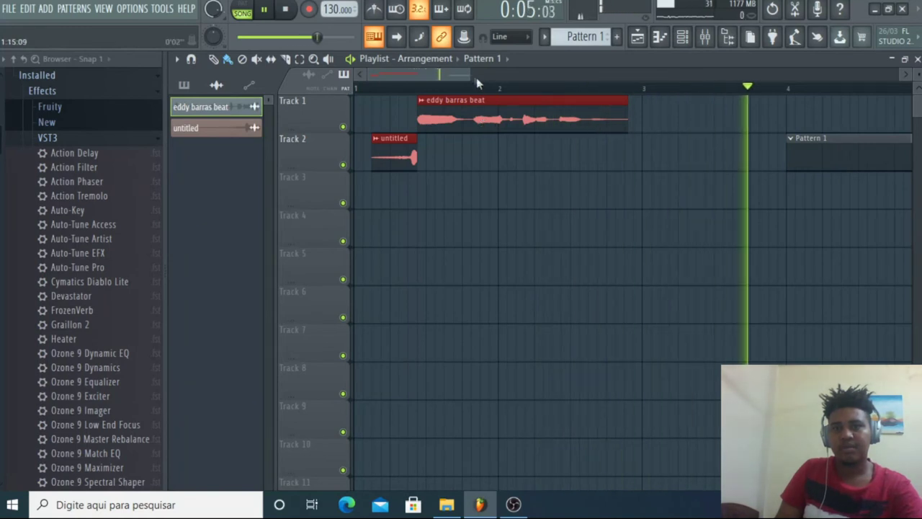
{"action": "left_click_drag", "start_coordinate": [496, 76], "coordinate": [576, 76]}
{"action": "left_click", "coordinate": [63, 93]}
{"action": "scroll", "coordinate": [63, 178], "scroll_direction": "up", "scroll_amount": 1}
{"action": "left_click", "coordinate": [65, 113]}
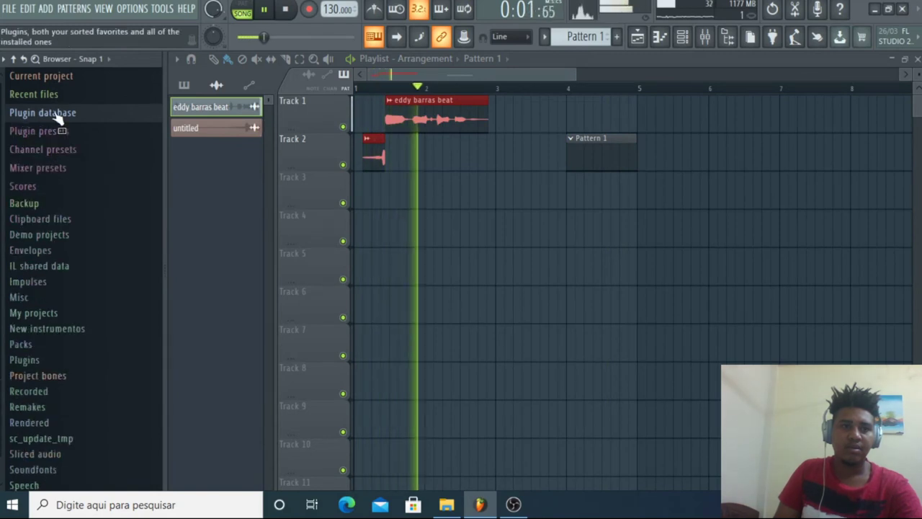
{"action": "key", "text": "space"}
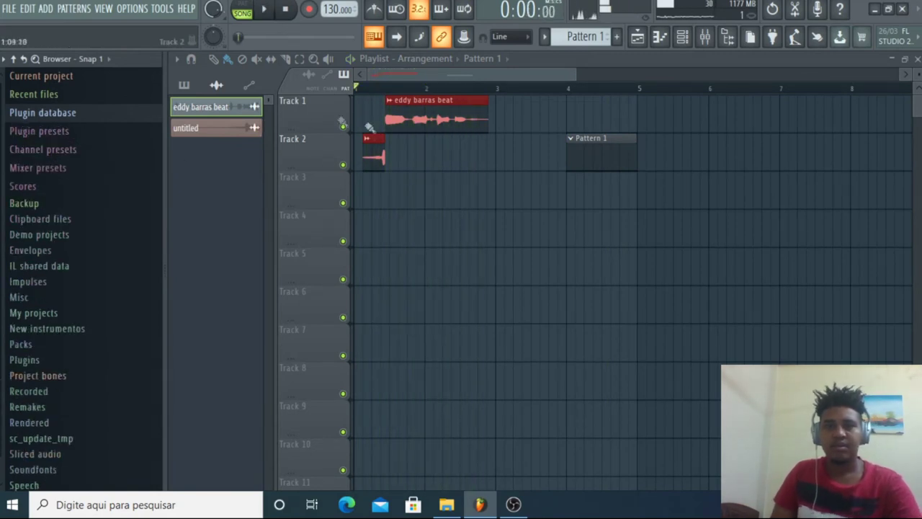
- Export the song to the desktop as a Wave file named EDDY BARRAS BEATZ
{"action": "left_click", "coordinate": [10, 8]}
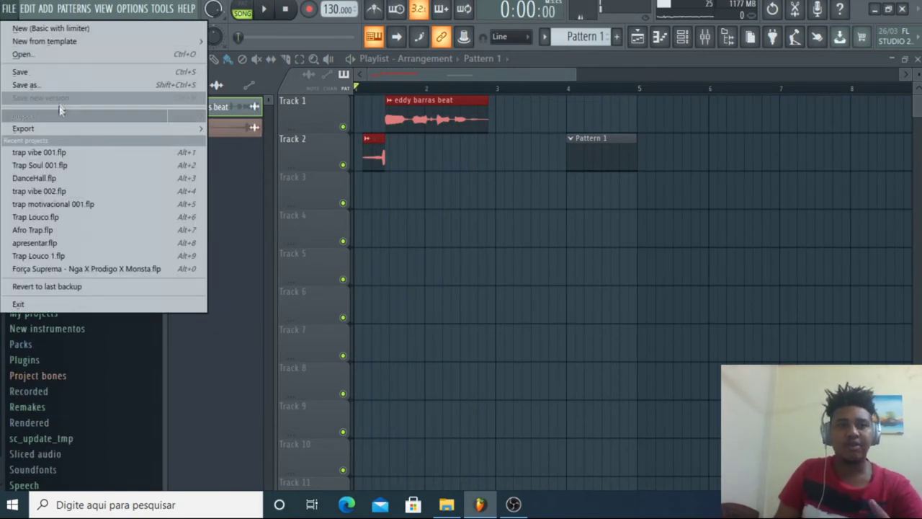
{"action": "mouse_move", "coordinate": [88, 126]}
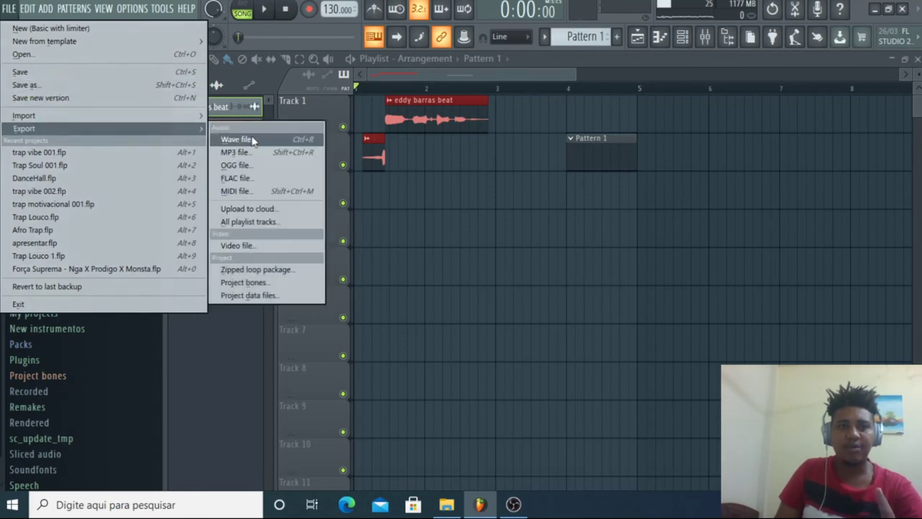
{"action": "left_click", "coordinate": [258, 142]}
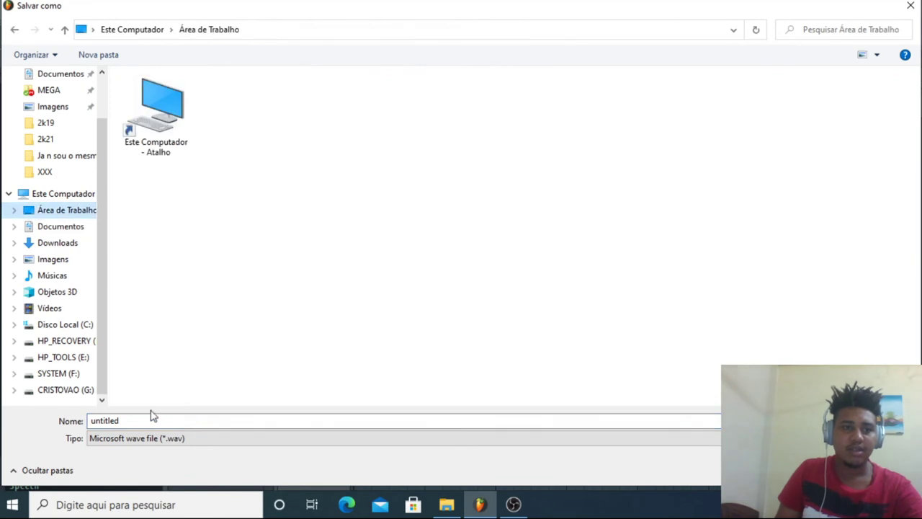
{"action": "type", "text": "EDD"}
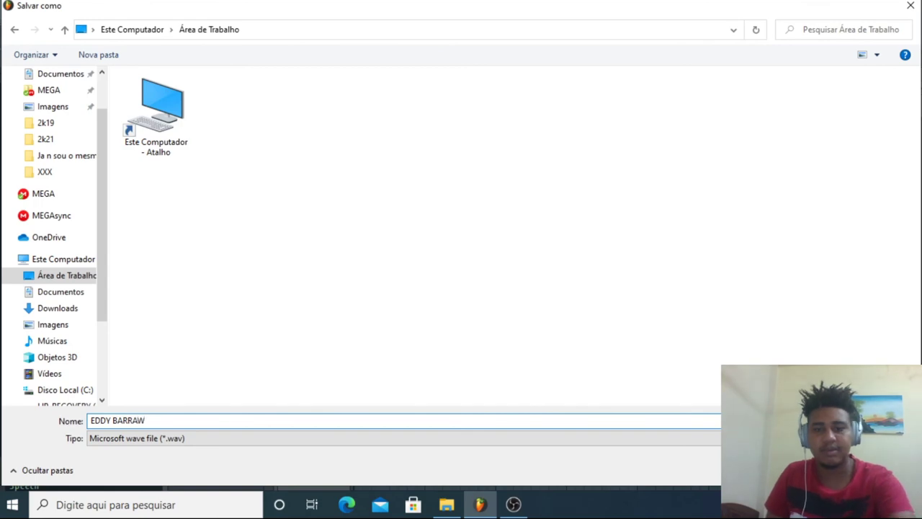
{"action": "type", "text": "Y BARRA"}
{"action": "key", "text": "Return"}
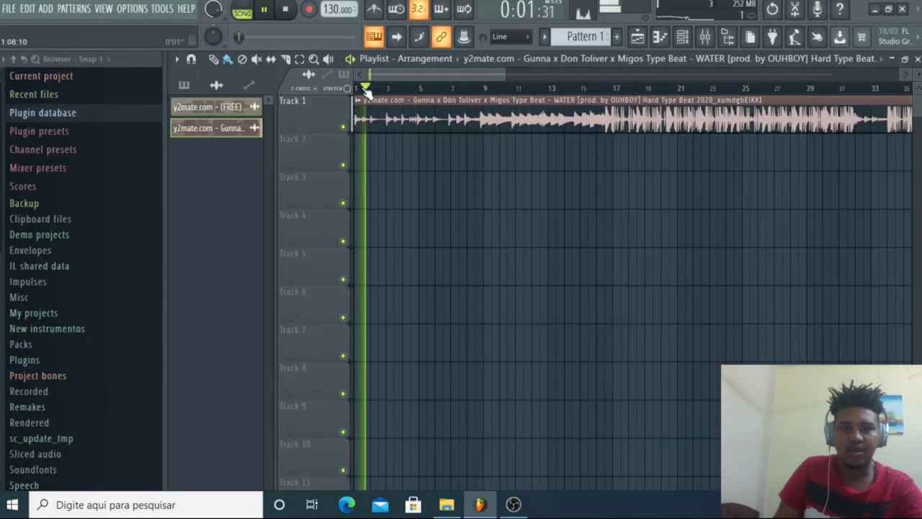
- Bring the exported EDDY BARRAS BEATZ file from the desktop onto Track 2 beneath the Gunna type beat in the other project and play it
{"action": "left_click", "coordinate": [873, 9]}
{"action": "left_click", "coordinate": [842, 6]}
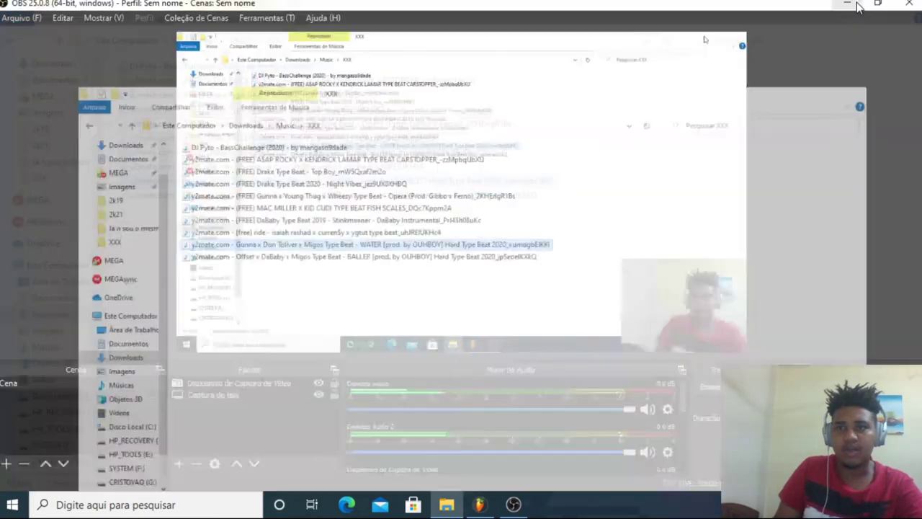
{"action": "left_click", "coordinate": [858, 8]}
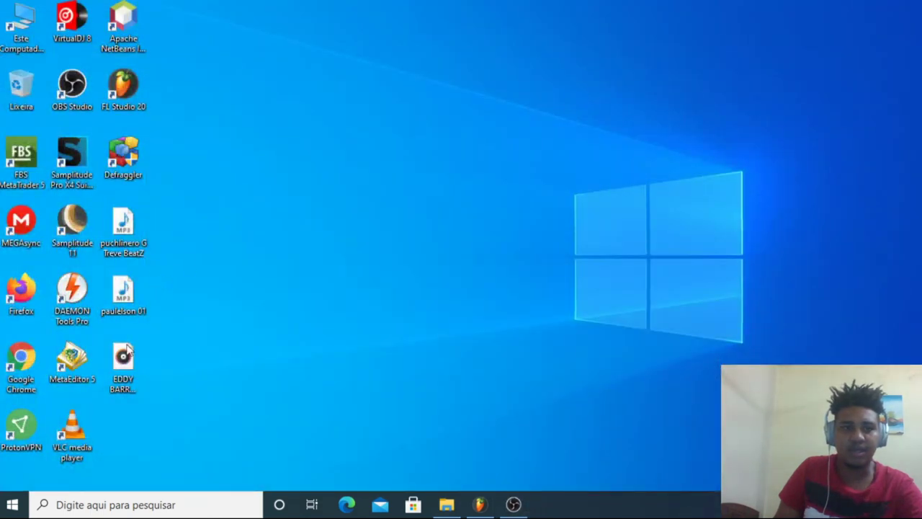
{"action": "left_click_drag", "start_coordinate": [494, 509], "coordinate": [461, 159]}
{"action": "key", "text": "space"}
{"action": "left_click_drag", "start_coordinate": [506, 74], "coordinate": [427, 74]}
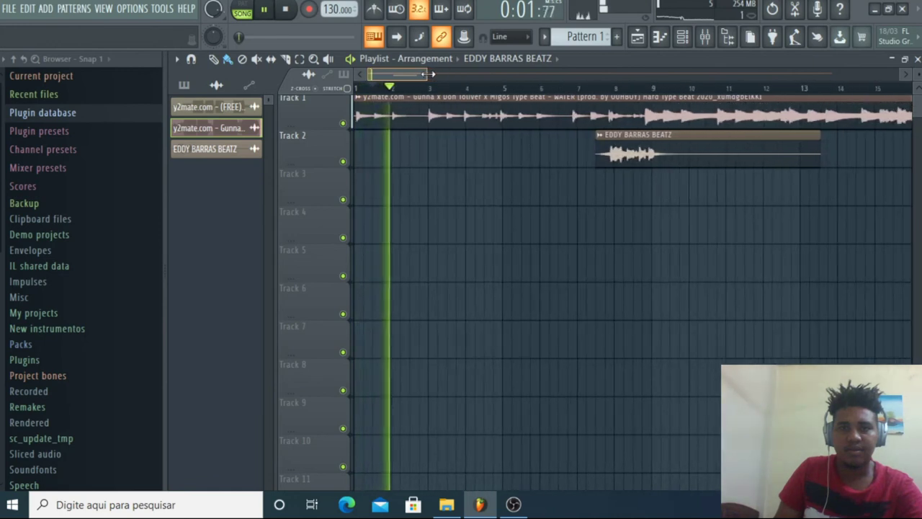
- Move the EDDY BARRAS BEATZ clip on Track 2 earlier to start at 6:09:00 and play the arrangement from bar 5
{"action": "key", "text": "space"}
{"action": "left_click_drag", "start_coordinate": [640, 141], "coordinate": [521, 143]}
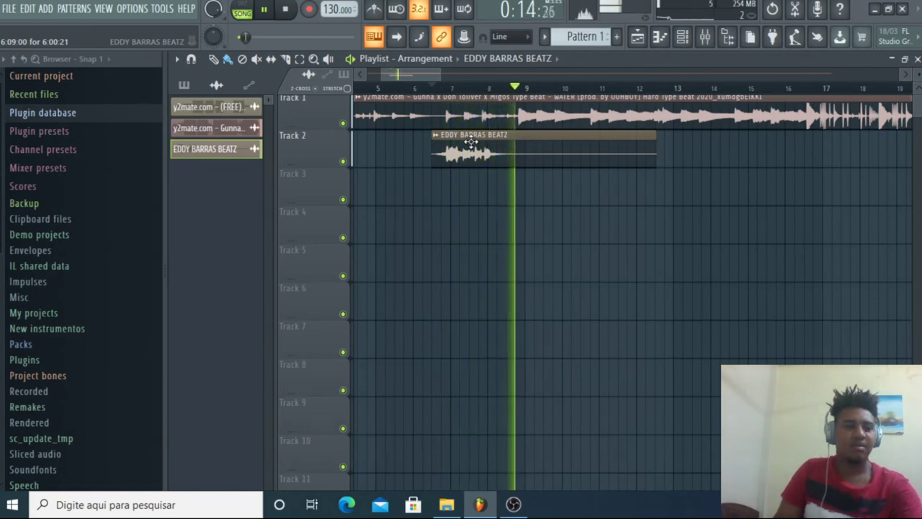
{"action": "key", "text": "space"}
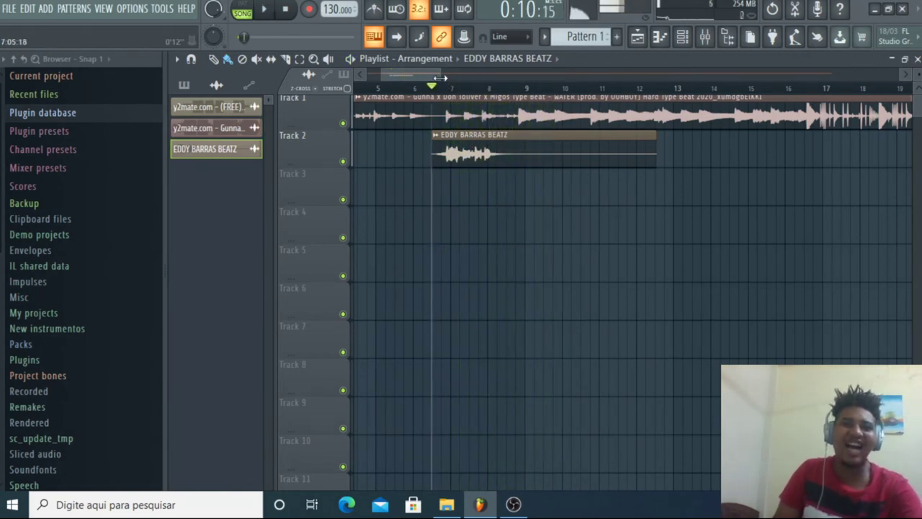
{"action": "scroll", "coordinate": [437, 85], "scroll_direction": "down", "scroll_amount": 4}
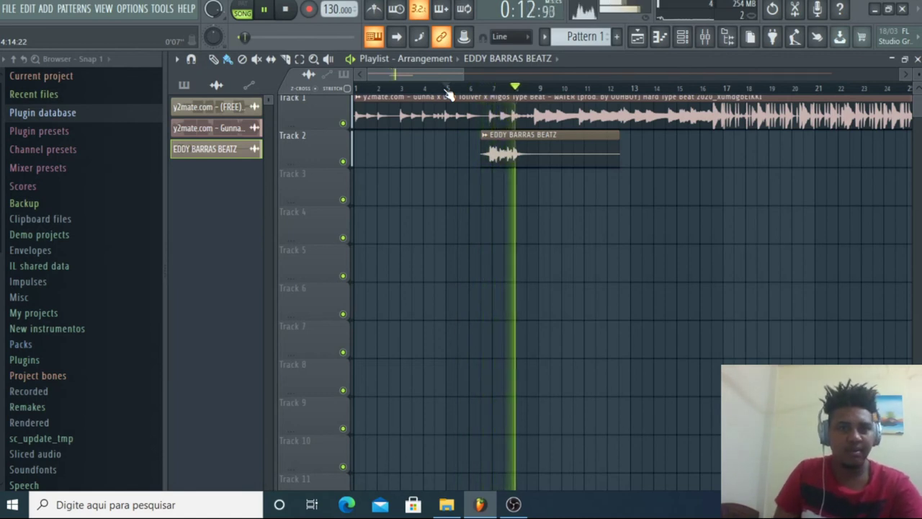
{"action": "left_click", "coordinate": [447, 92]}
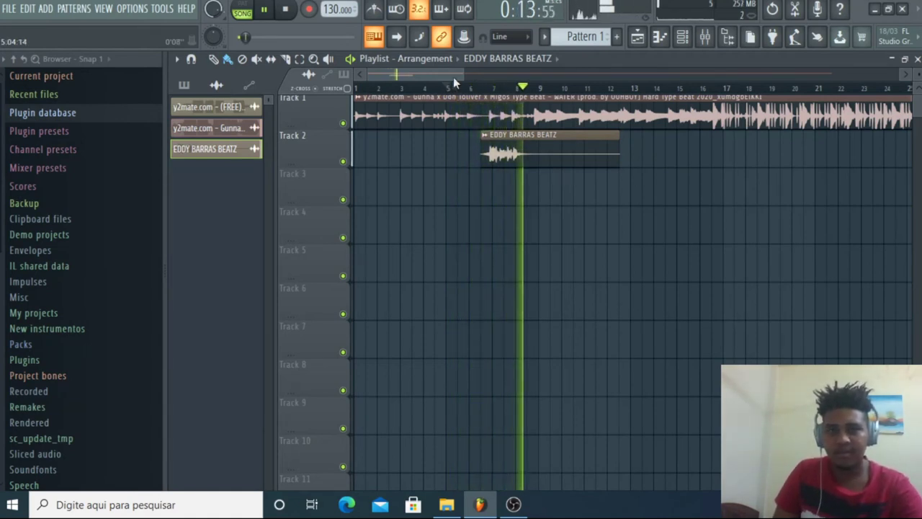
{"action": "key", "text": "space"}
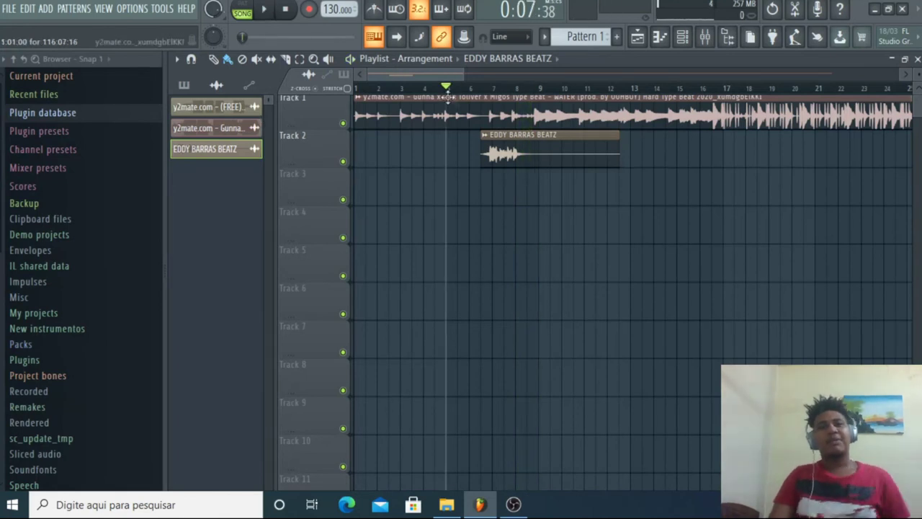